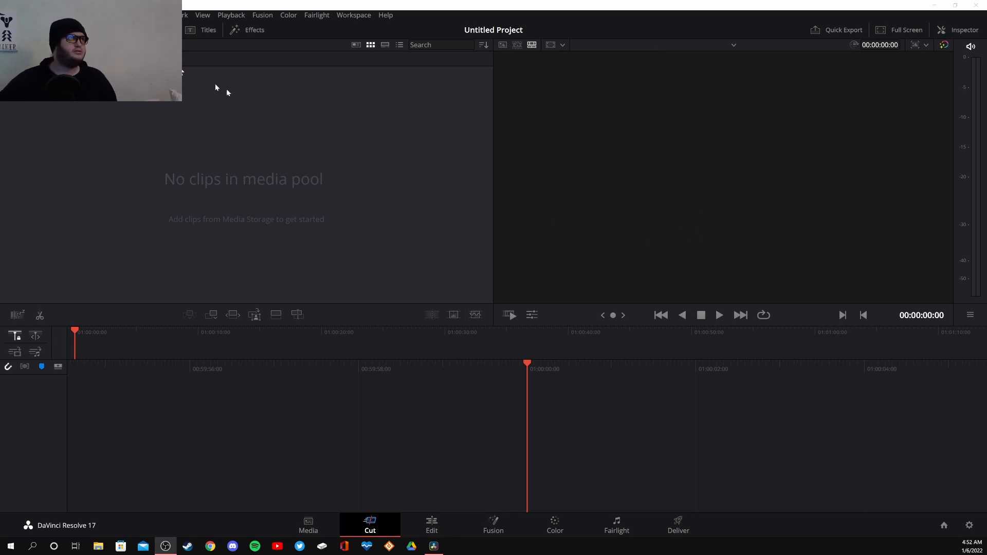
{"action": "left_click", "coordinate": [62, 15]}
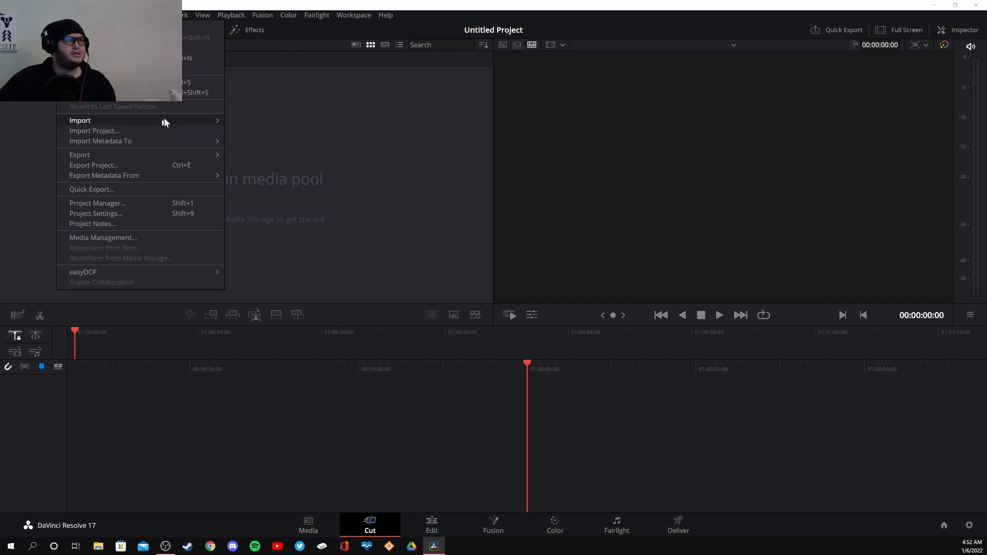
{"action": "mouse_move", "coordinate": [165, 120]}
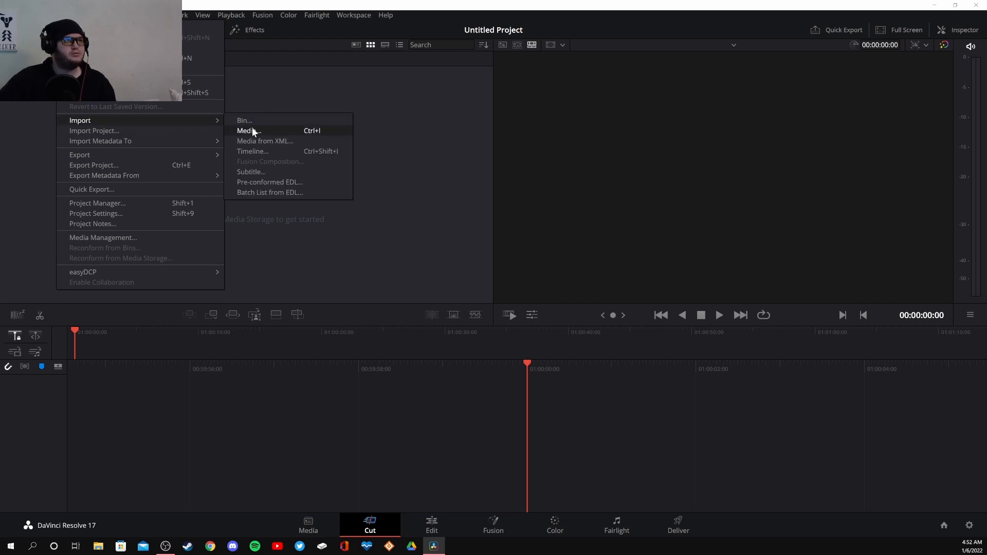
{"action": "left_click", "coordinate": [252, 132]}
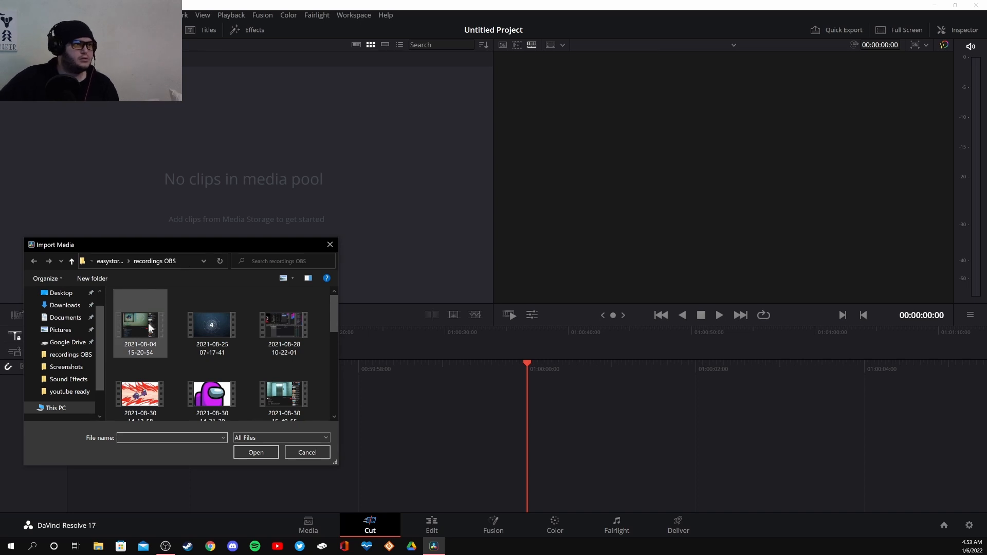
{"action": "scroll", "coordinate": [148, 323], "scroll_direction": "down", "scroll_amount": 8}
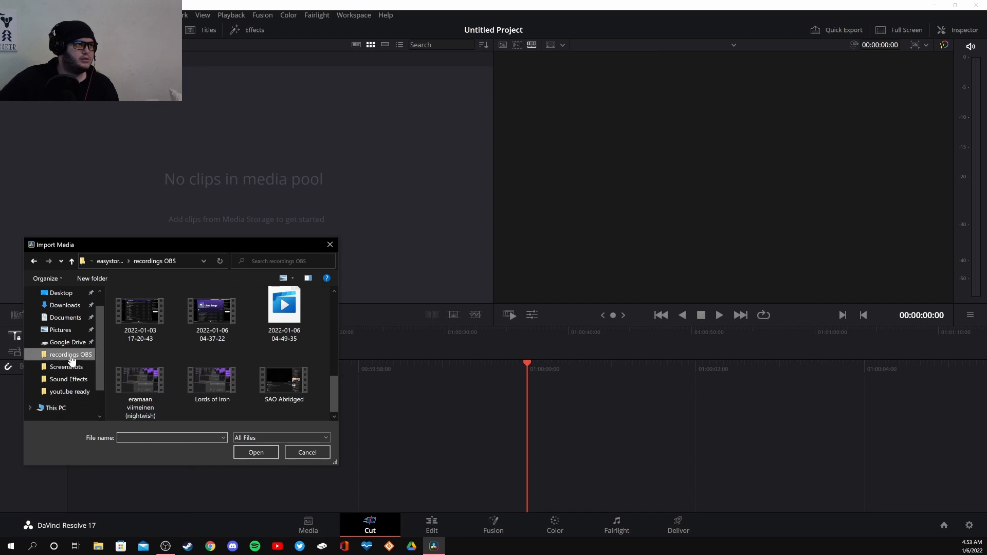
{"action": "scroll", "coordinate": [119, 355], "scroll_direction": "up", "scroll_amount": 3}
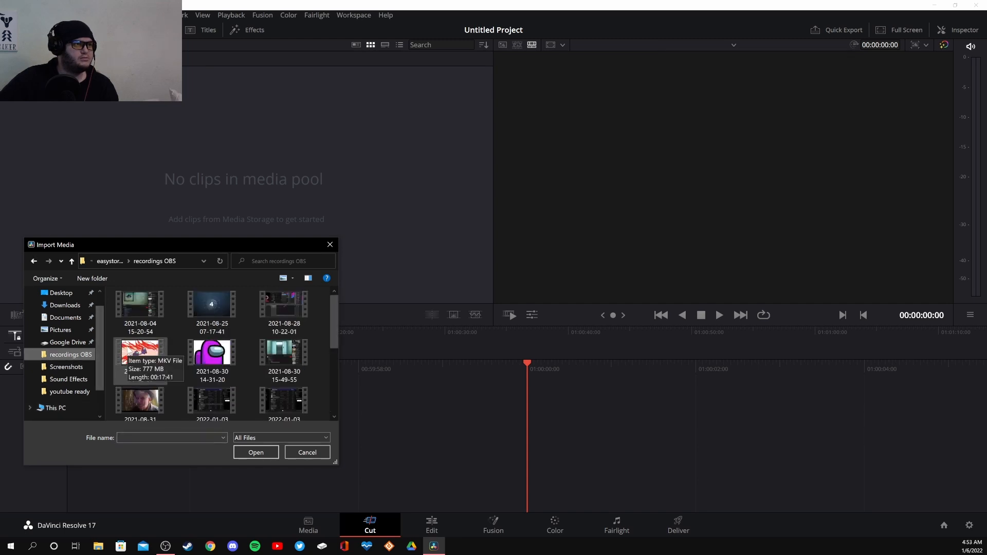
{"action": "scroll", "coordinate": [175, 329], "scroll_direction": "down", "scroll_amount": 6}
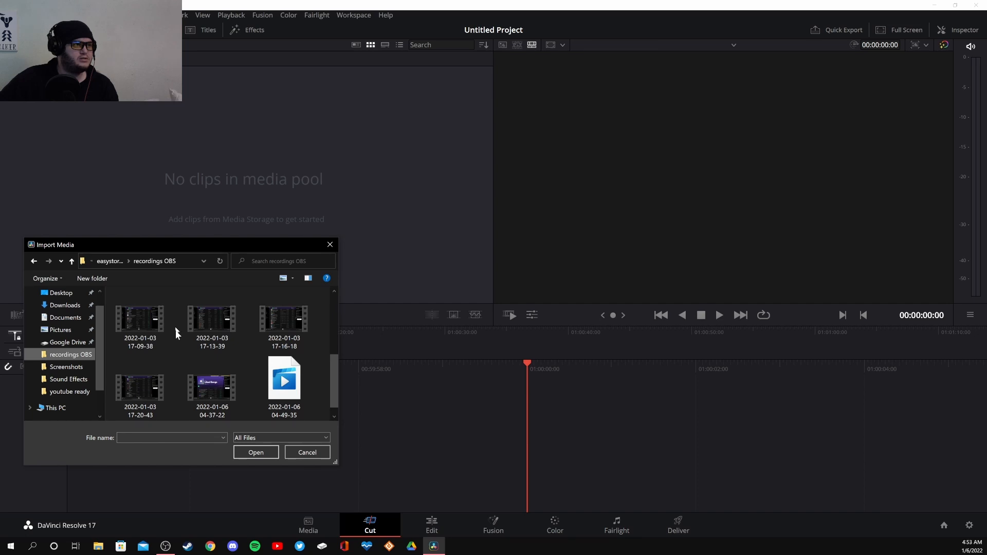
{"action": "double_click", "coordinate": [211, 387]}
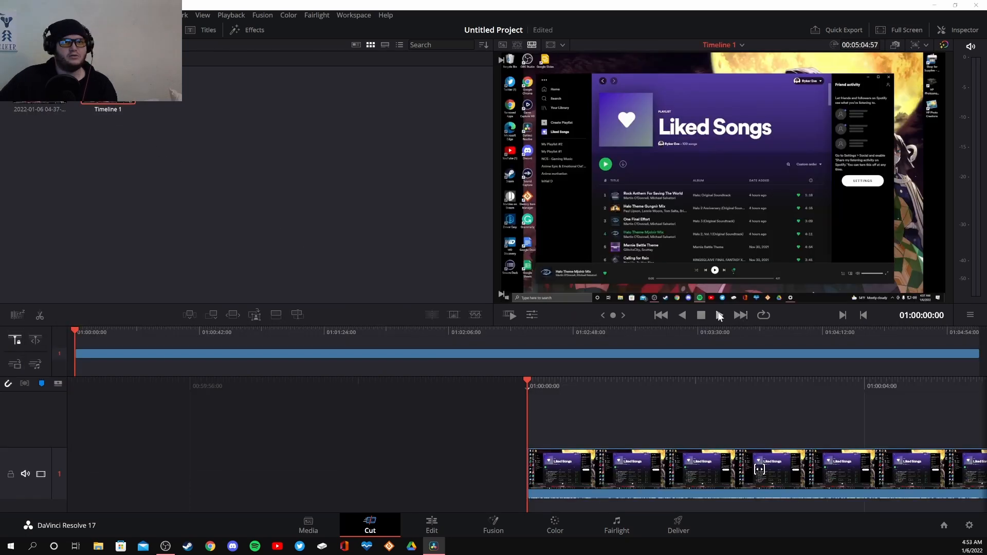
Play the opening seconds of the clip to preview it and switch to the Edit page
{"action": "left_click", "coordinate": [720, 315]}
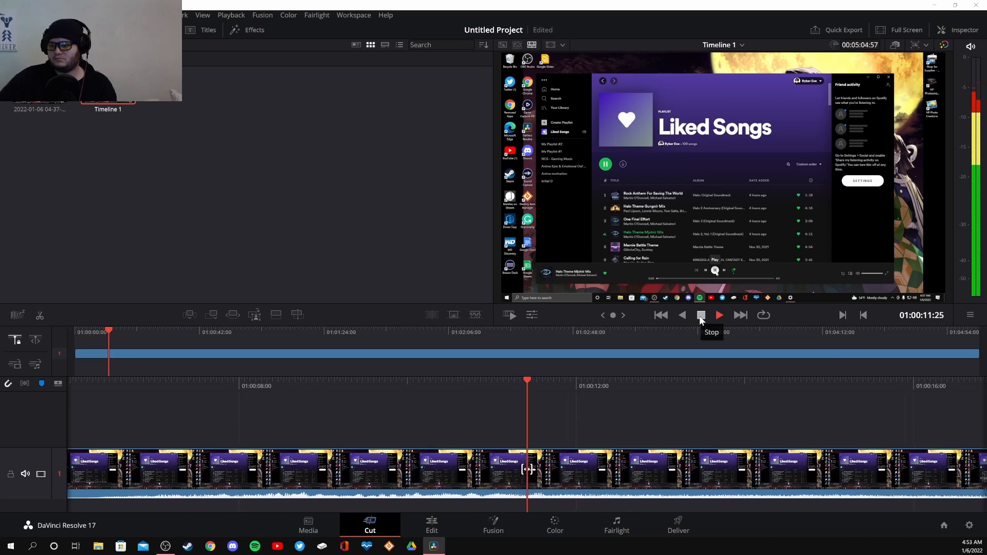
{"action": "left_click", "coordinate": [700, 315]}
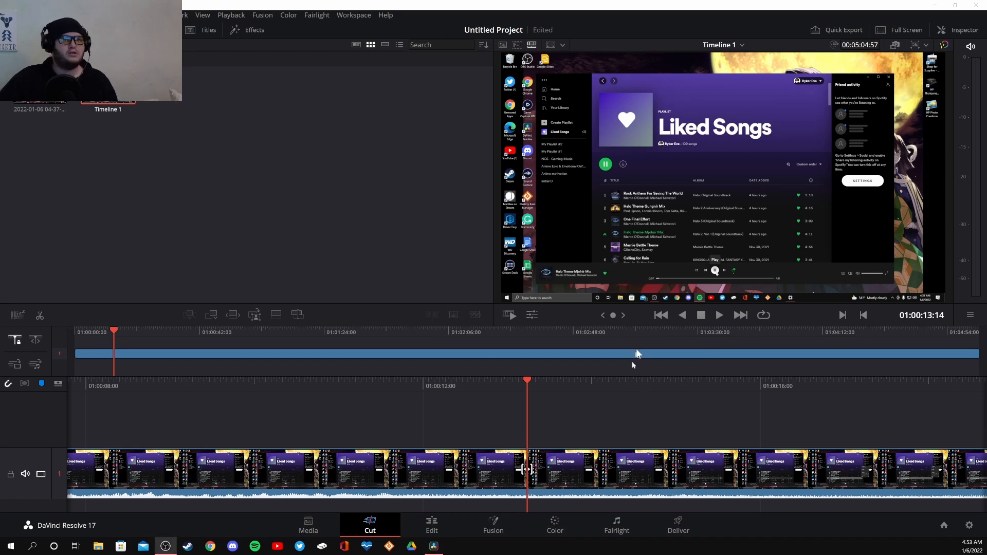
{"action": "left_click", "coordinate": [445, 528]}
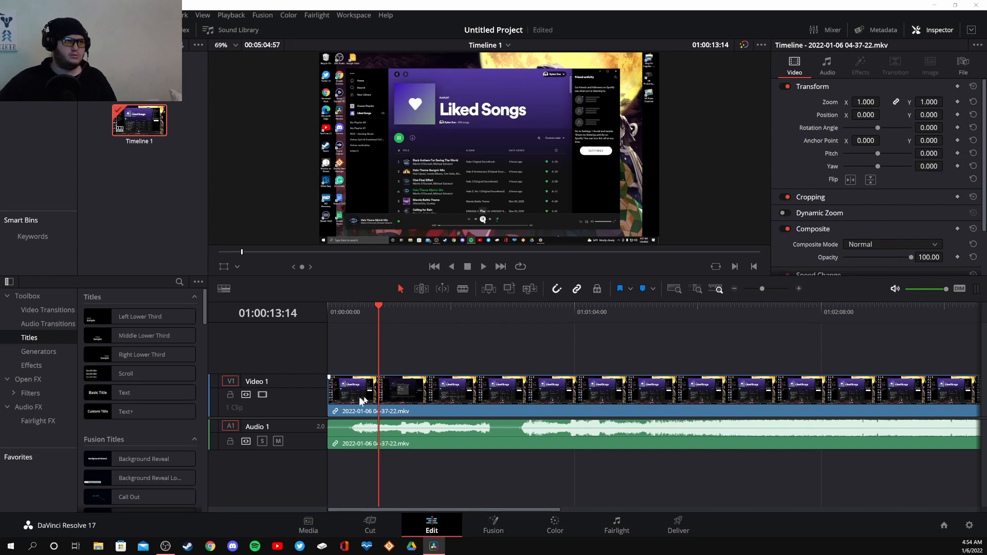
Trim about 48 seconds off the clip's start, then move the clip and the playhead to the beginning of the timeline
{"action": "left_click_drag", "start_coordinate": [334, 392], "coordinate": [519, 395]}
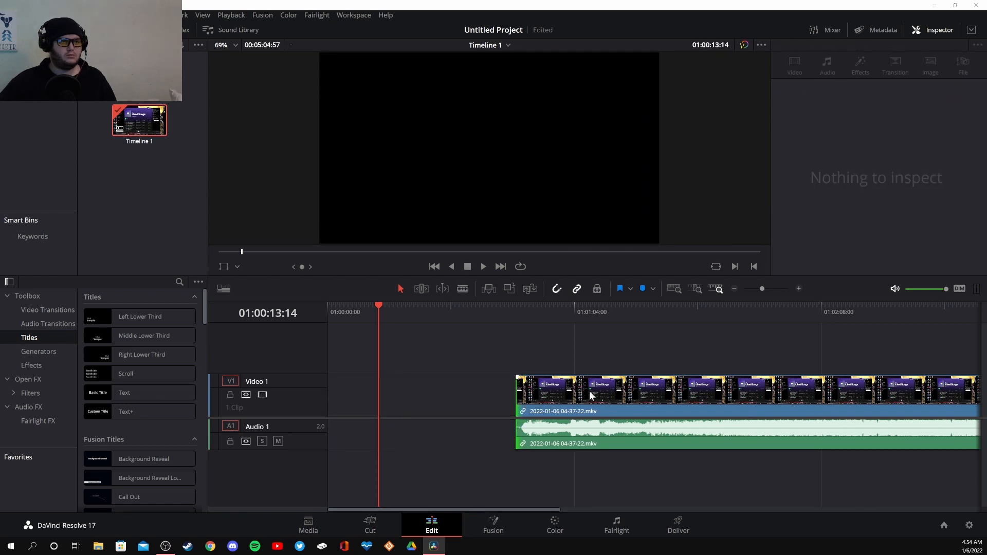
{"action": "left_click_drag", "start_coordinate": [589, 395], "coordinate": [409, 399]}
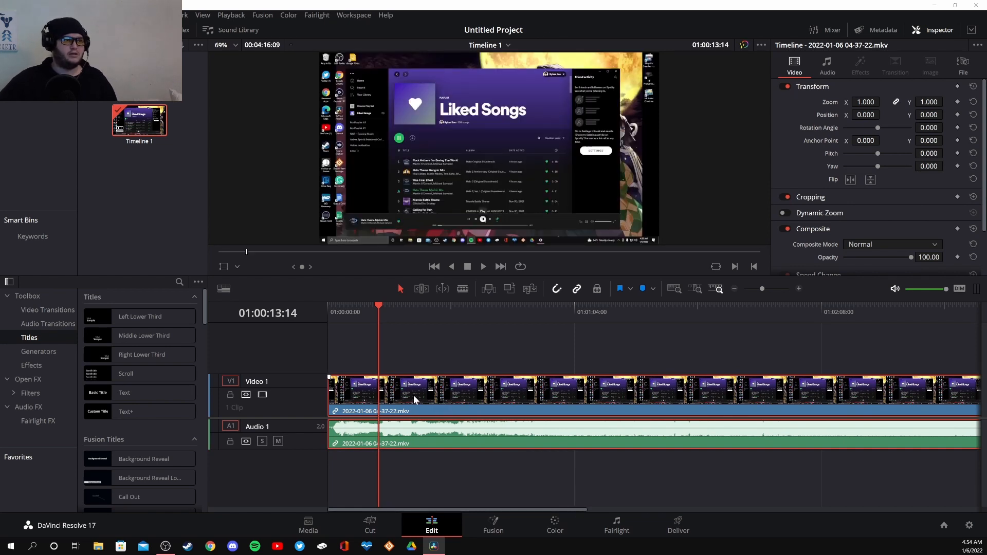
{"action": "left_click", "coordinate": [331, 311]}
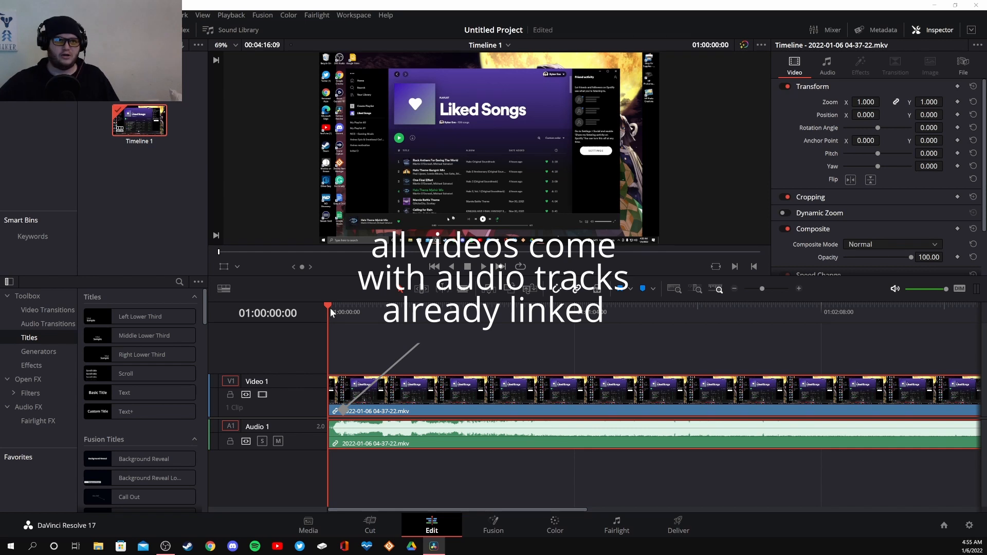
Unlink the recording's video from its audio on the timeline
{"action": "right_click", "coordinate": [455, 397]}
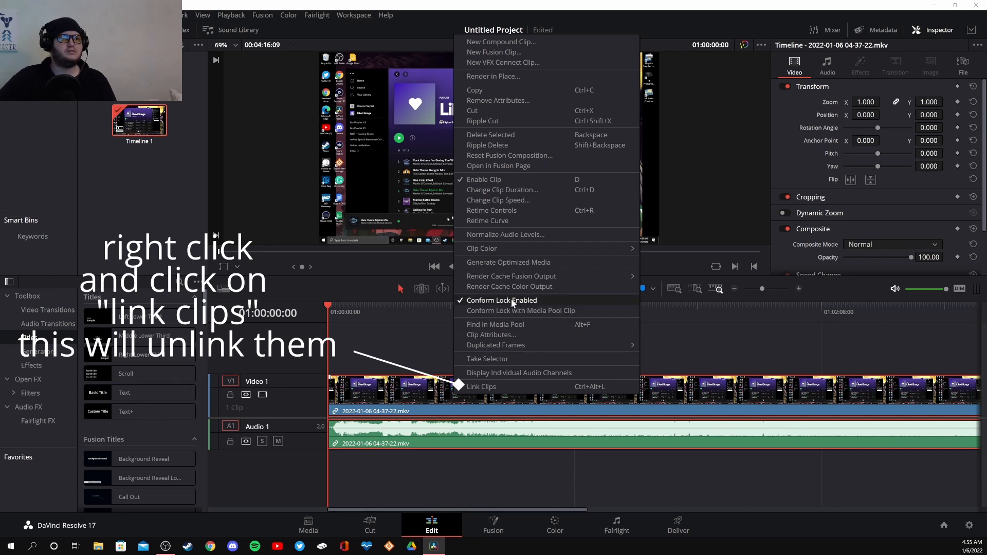
{"action": "left_click", "coordinate": [522, 386]}
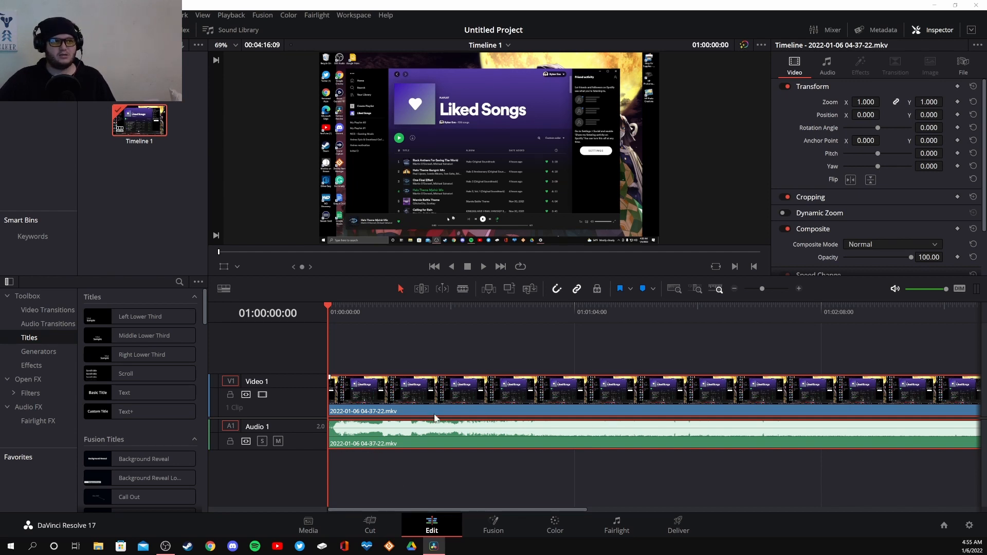
{"action": "left_click", "coordinate": [458, 357]}
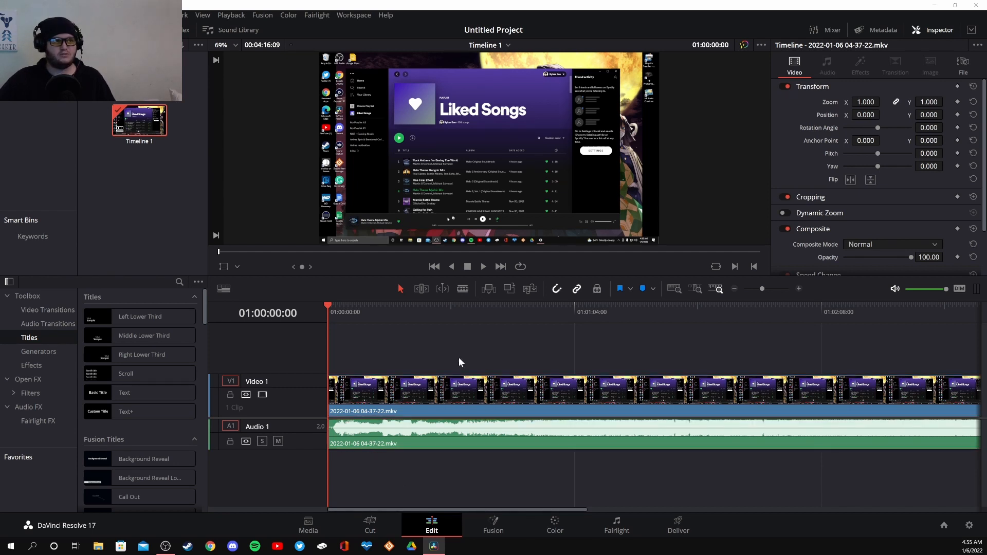
Cut the recording's video portion from Video 1, keeping its audio on Audio 1
{"action": "left_click", "coordinate": [452, 393]}
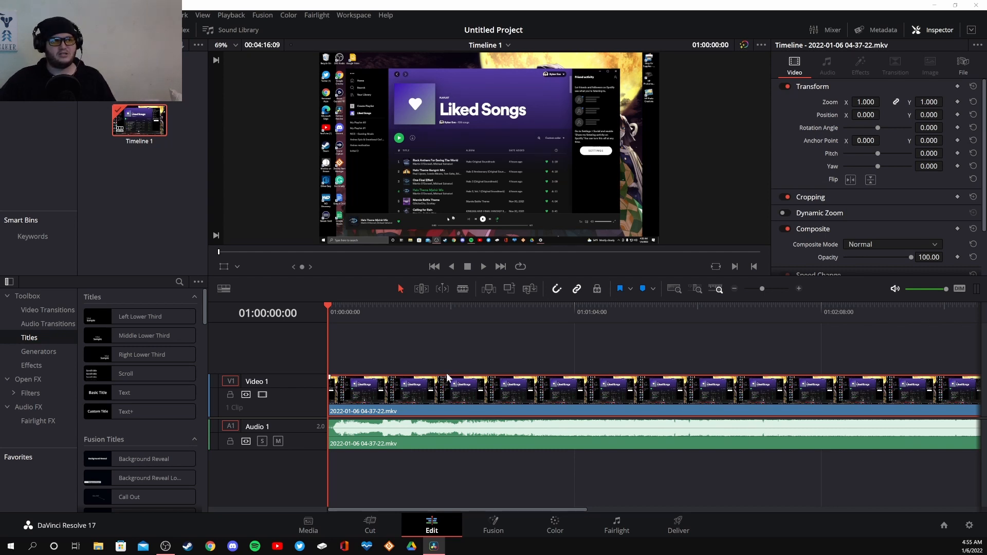
{"action": "right_click", "coordinate": [446, 394]}
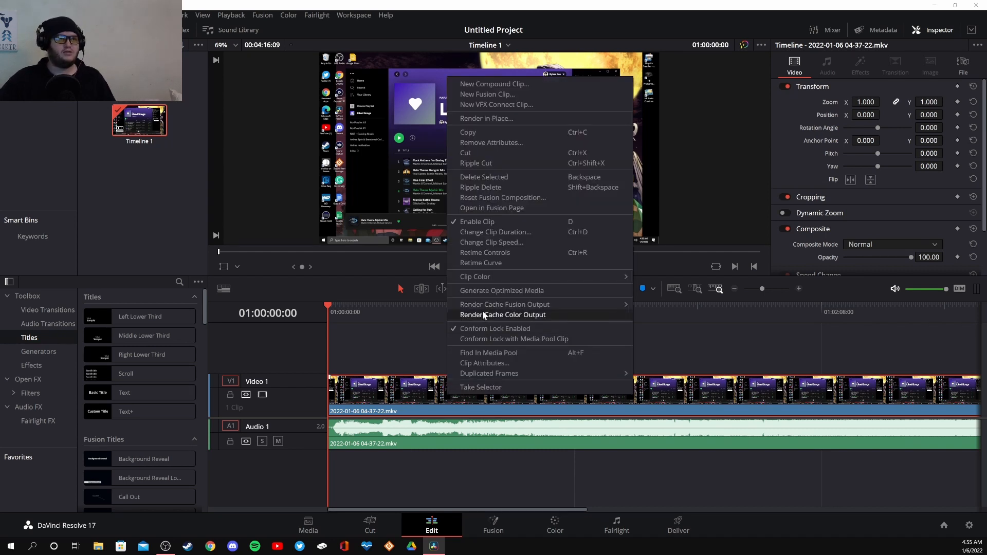
{"action": "left_click", "coordinate": [498, 152]}
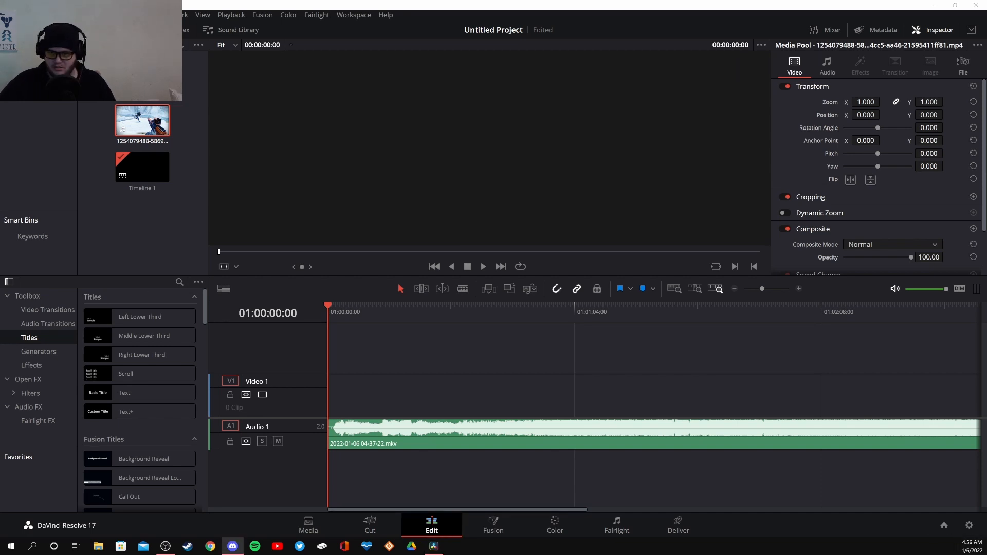
Import the image new lights.jpg from the Screenshots folder into the media pool
{"action": "left_click", "coordinate": [61, 15]}
{"action": "mouse_move", "coordinate": [88, 118]}
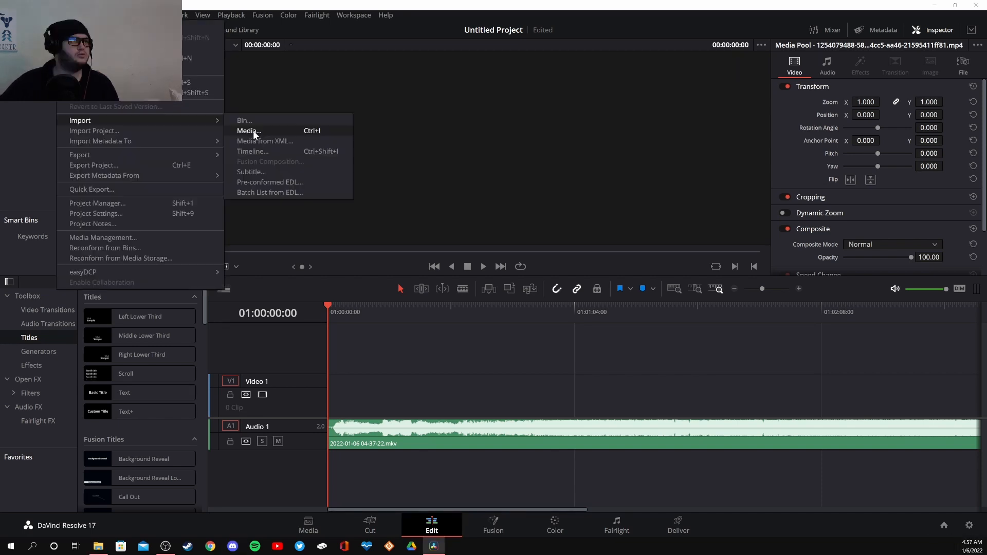
{"action": "left_click", "coordinate": [253, 130]}
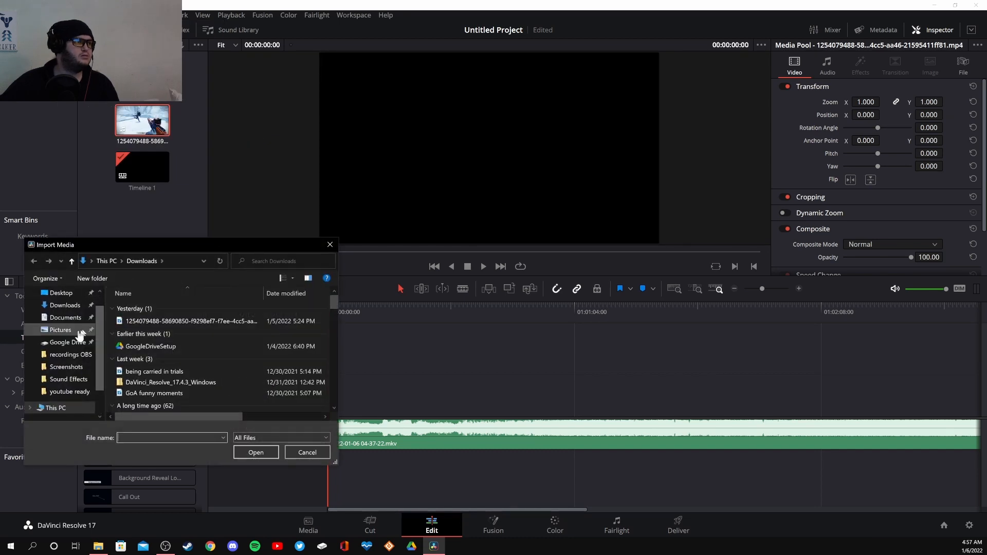
{"action": "left_click", "coordinate": [67, 308]}
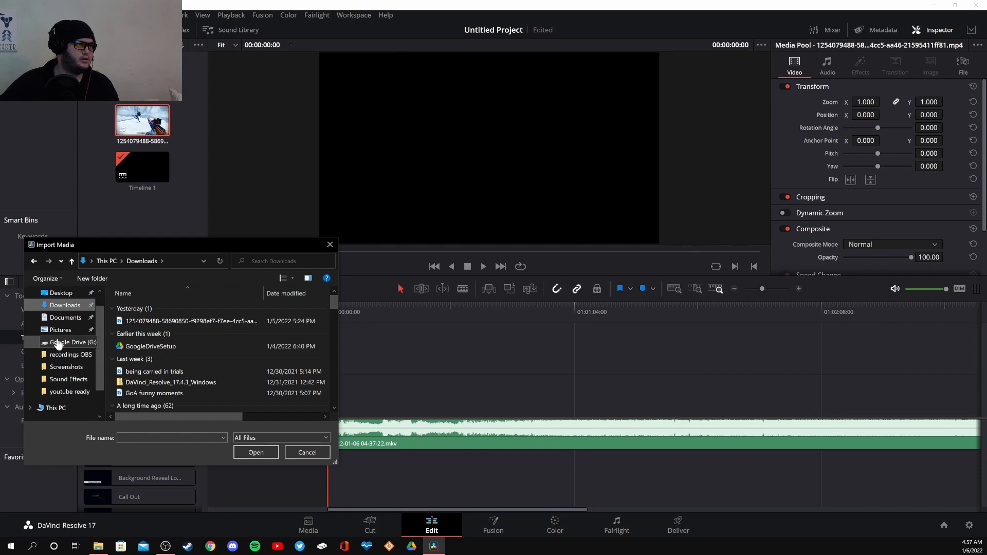
{"action": "left_click", "coordinate": [67, 368]}
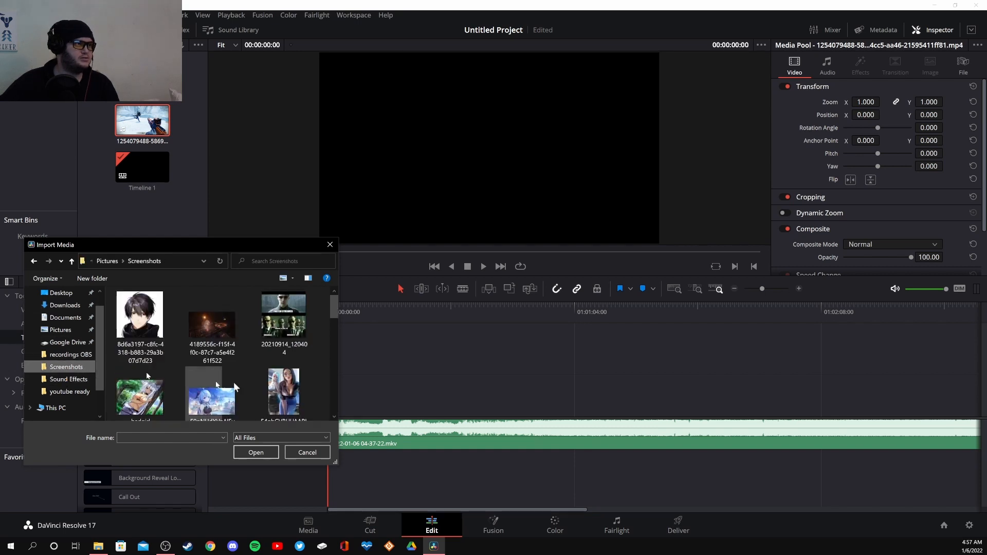
{"action": "scroll", "coordinate": [239, 385], "scroll_direction": "down", "scroll_amount": 3}
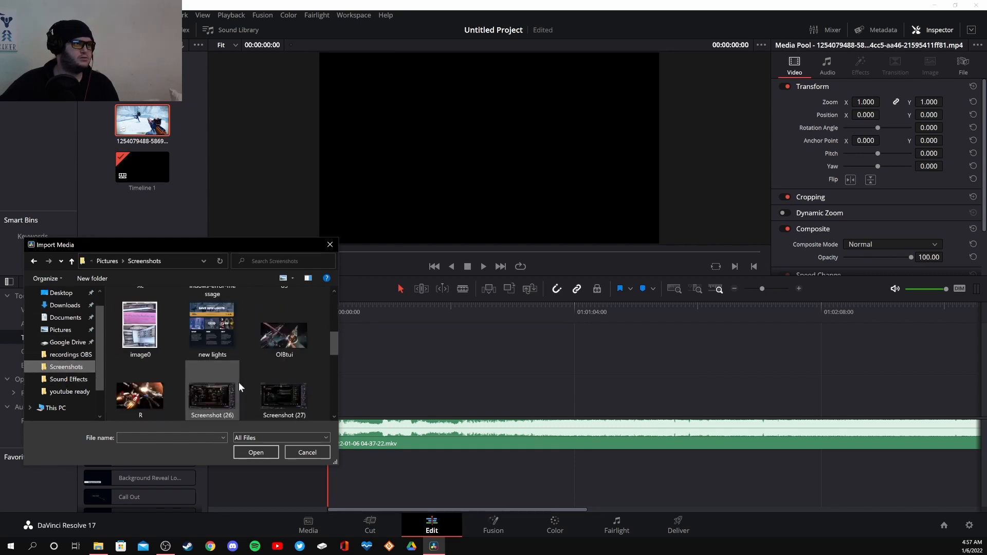
{"action": "double_click", "coordinate": [215, 335]}
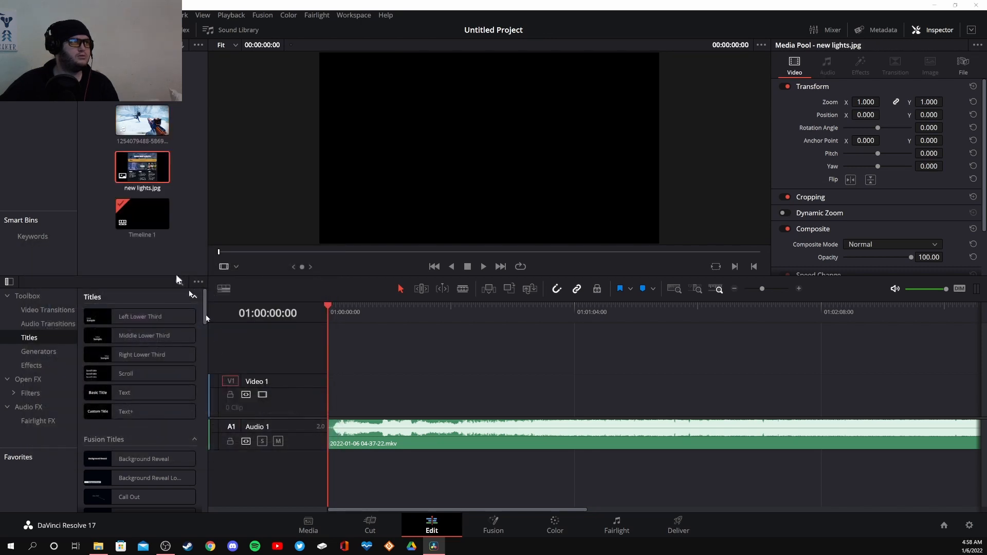
Place new lights.jpg on Video 1 above the audio, starting at 01:00:14:28
{"action": "left_click", "coordinate": [132, 170]}
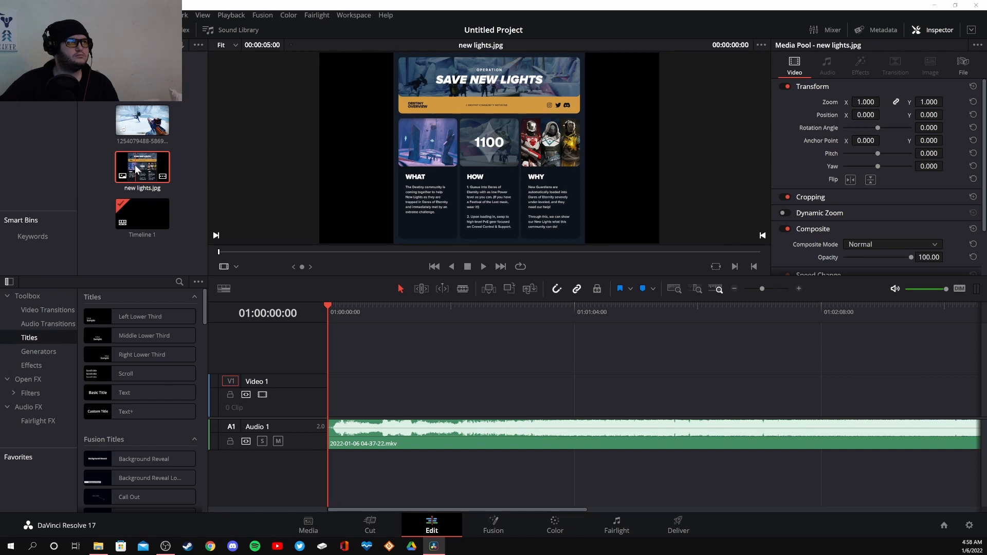
{"action": "left_click_drag", "start_coordinate": [136, 169], "coordinate": [367, 453]}
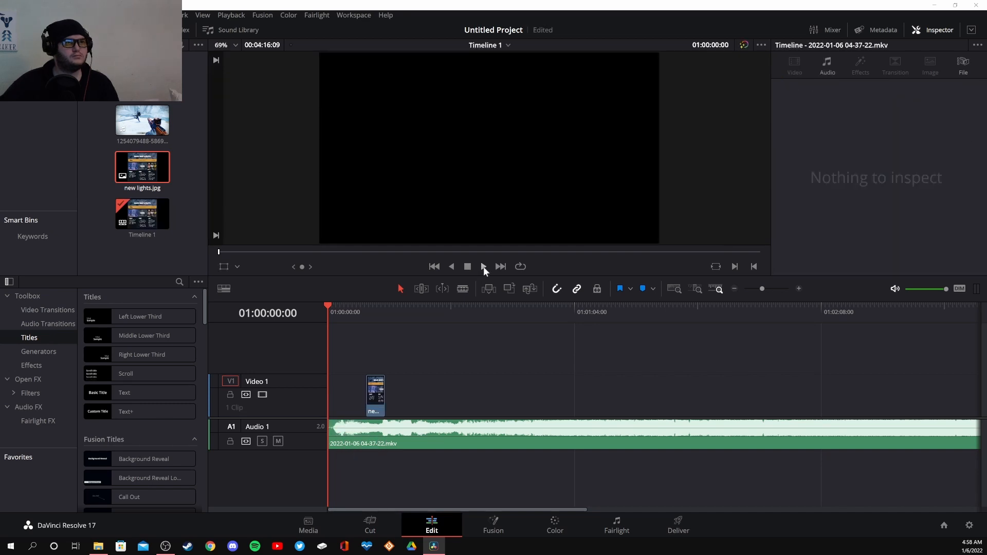
{"action": "left_click", "coordinate": [483, 266]}
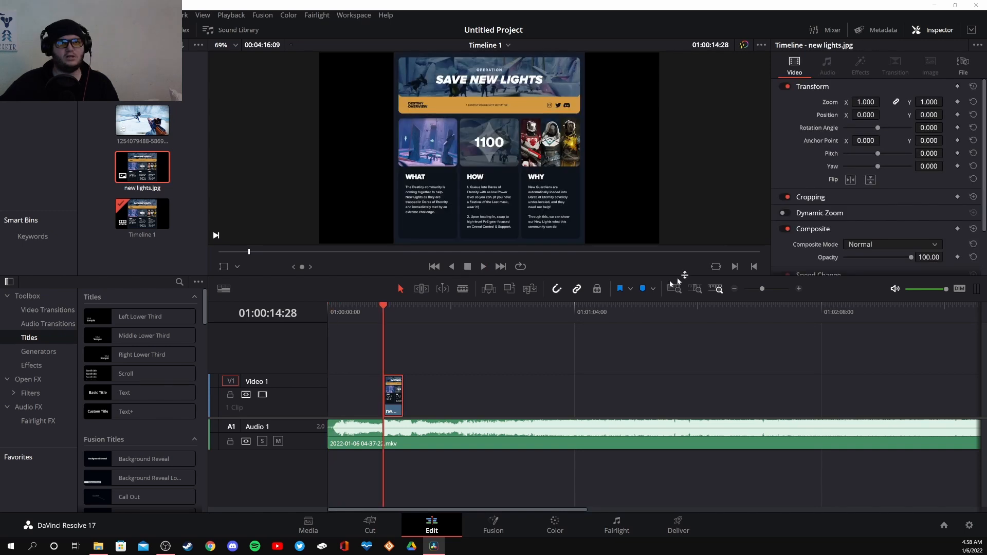
Play the timeline from 01:00:13:46 into new lights.jpg to check the image's timing against the music
{"action": "left_click", "coordinate": [695, 289]}
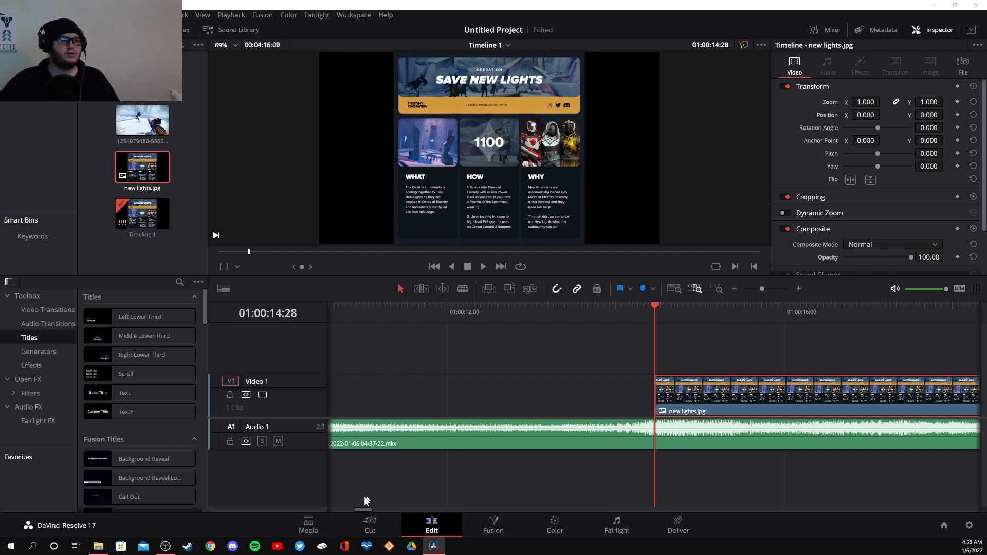
{"action": "mouse_move", "coordinate": [360, 507]}
{"action": "left_mouse_down"}
{"action": "mouse_move", "coordinate": [333, 508]}
{"action": "mouse_move", "coordinate": [363, 510]}
{"action": "left_mouse_up"}
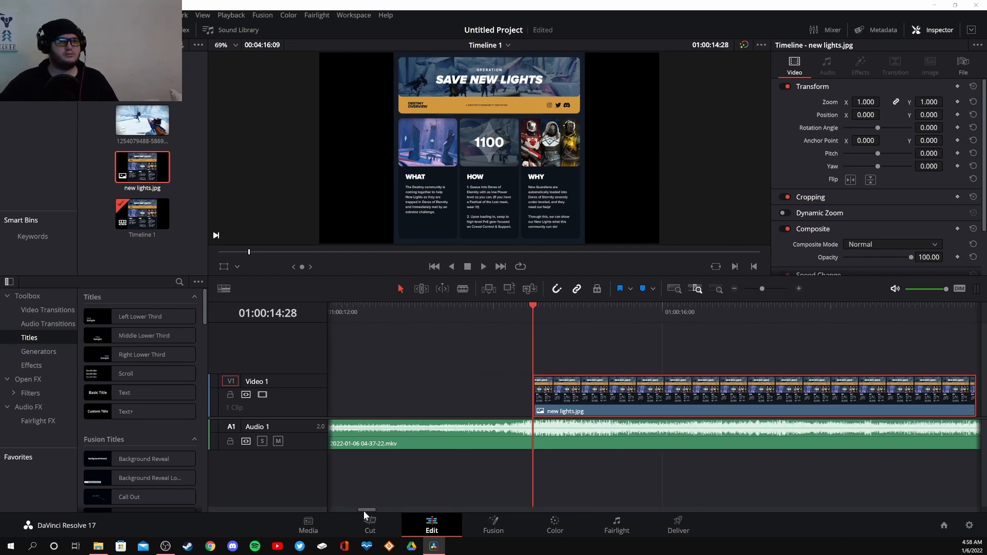
{"action": "left_click_drag", "start_coordinate": [532, 304], "coordinate": [474, 317]}
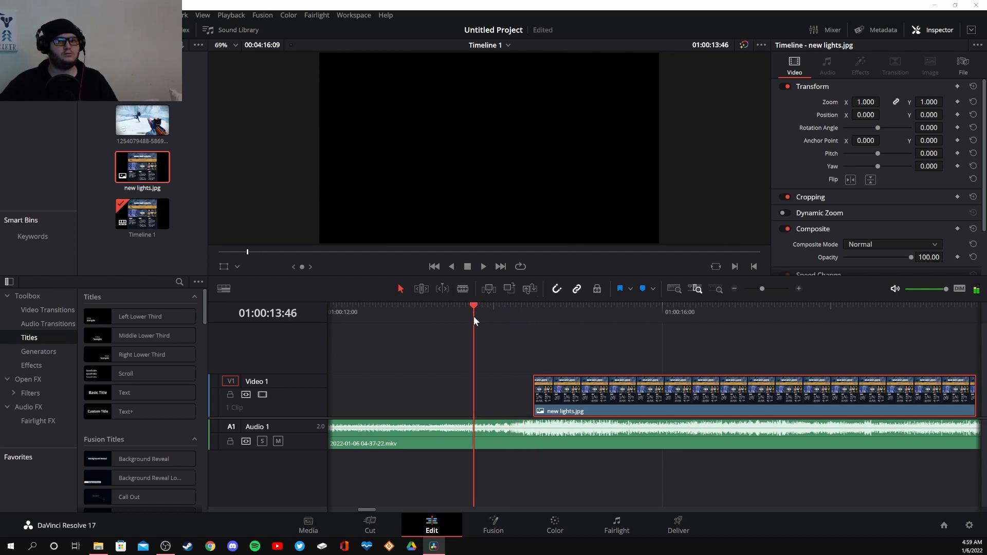
{"action": "left_click", "coordinate": [483, 264]}
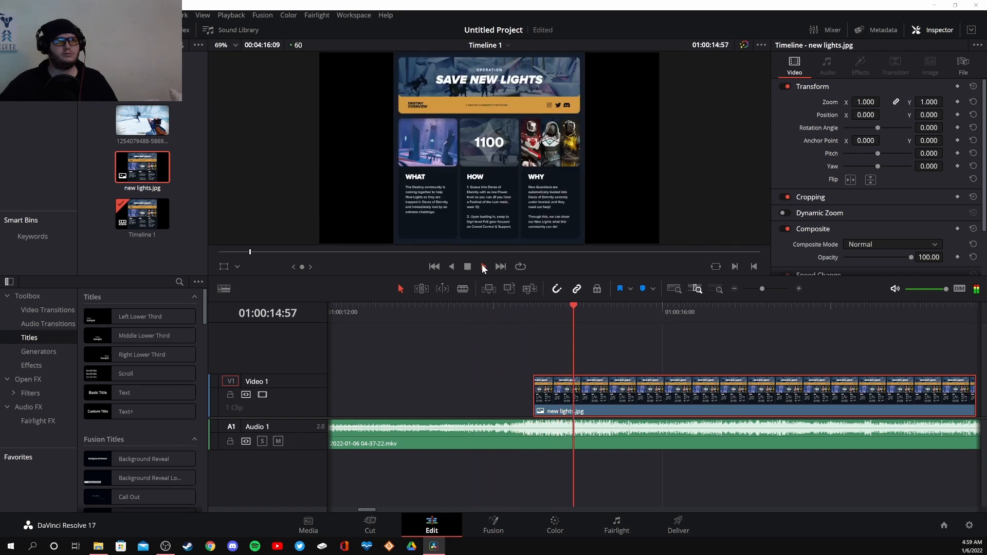
{"action": "left_click", "coordinate": [468, 265]}
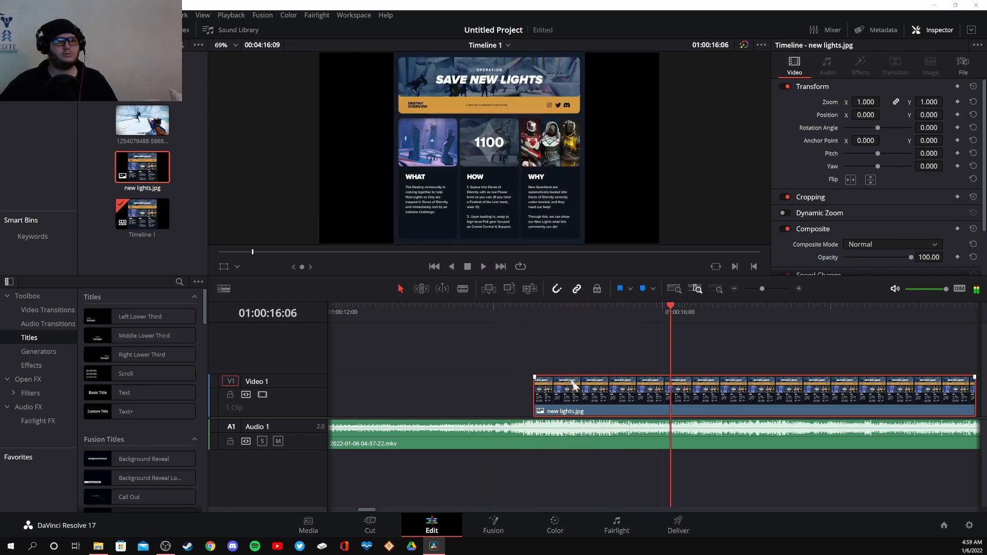
Move new lights.jpg earlier to start at about 01:00:14:00 and replay its entrance to check the timing
{"action": "left_click_drag", "start_coordinate": [570, 389], "coordinate": [535, 393]}
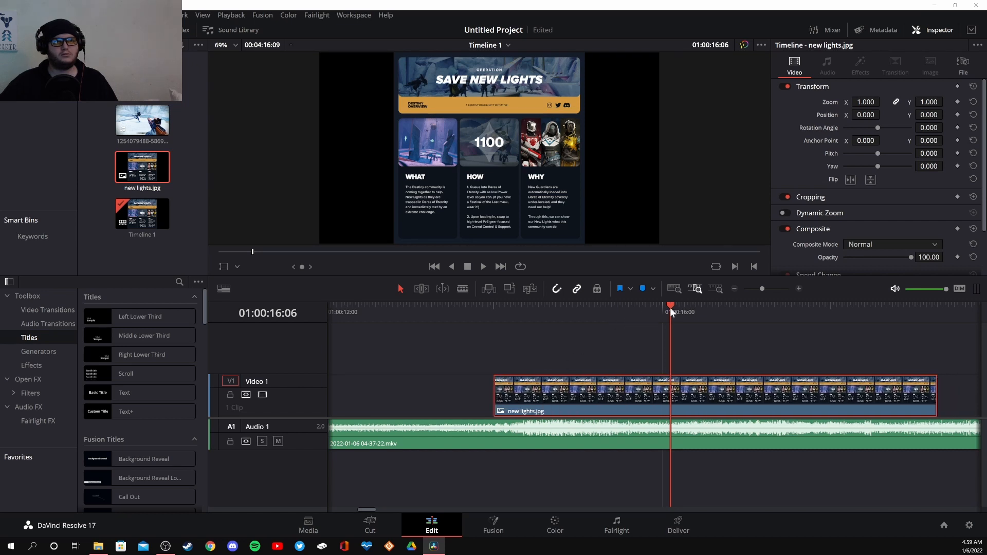
{"action": "left_click_drag", "start_coordinate": [670, 304], "coordinate": [471, 329]}
{"action": "left_click", "coordinate": [483, 266]}
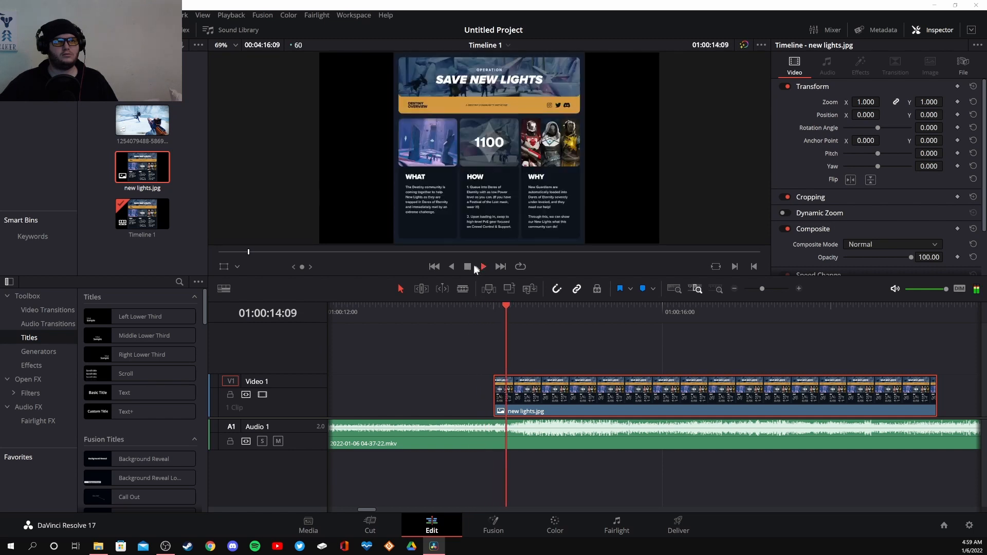
Move new lights.jpg slightly later to start at about 01:00:14:14 and replay its entrance from 01:00:13:30
{"action": "left_click", "coordinate": [468, 266]}
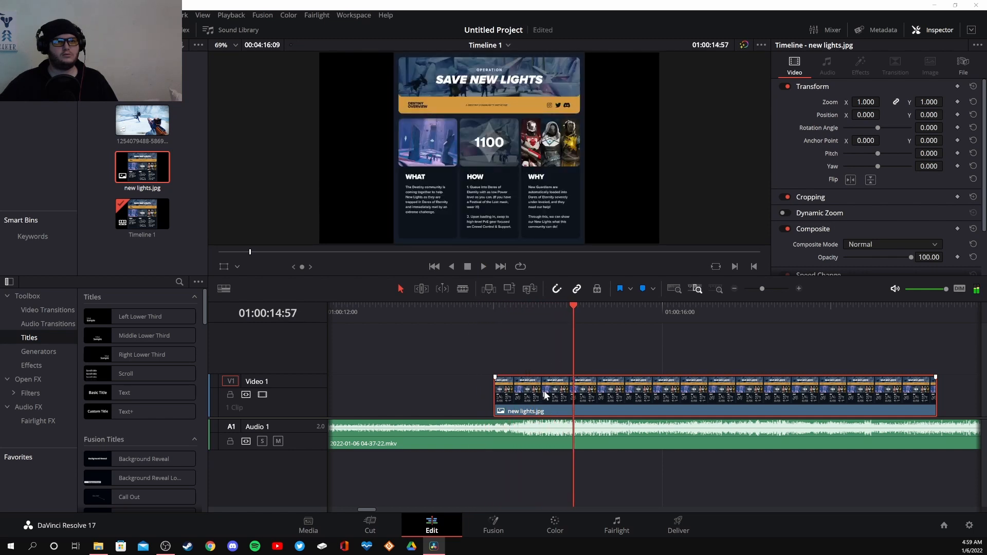
{"action": "left_click_drag", "start_coordinate": [544, 395], "coordinate": [564, 395]}
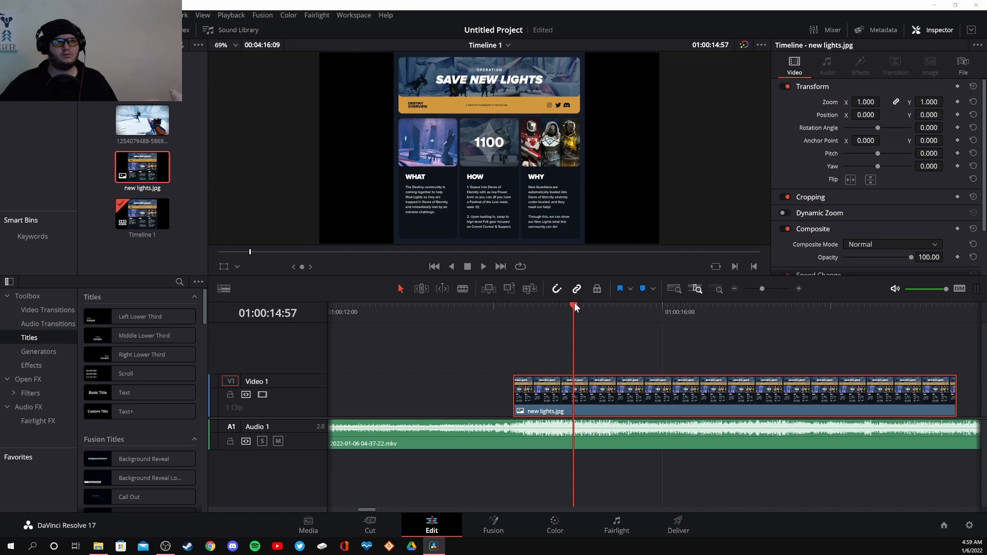
{"action": "left_click_drag", "start_coordinate": [573, 306], "coordinate": [452, 326]}
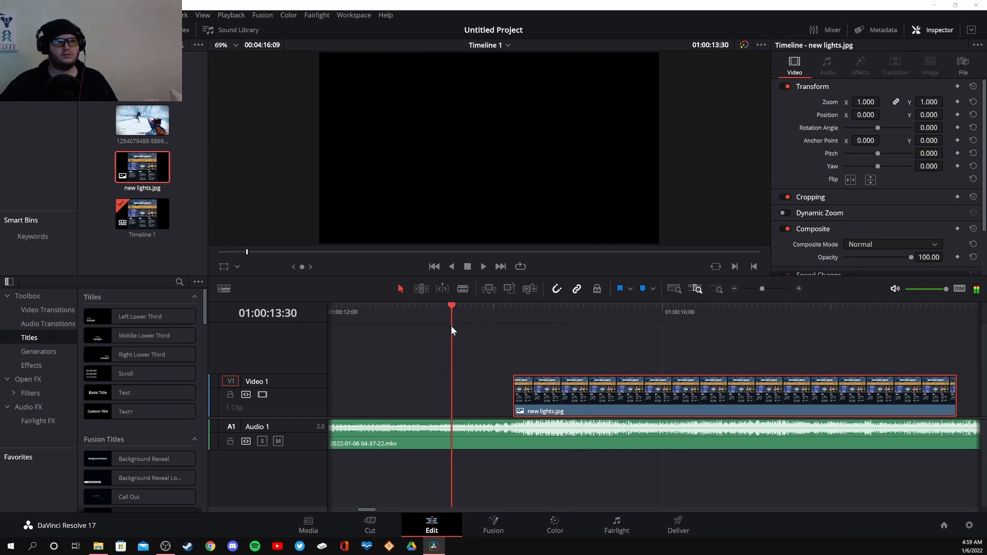
{"action": "left_click", "coordinate": [483, 267]}
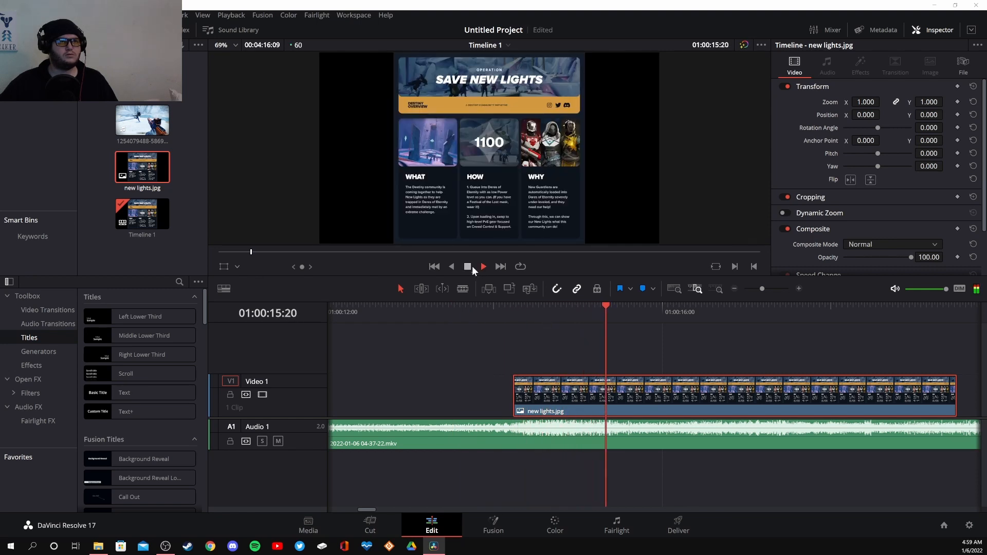
{"action": "left_click", "coordinate": [469, 266]}
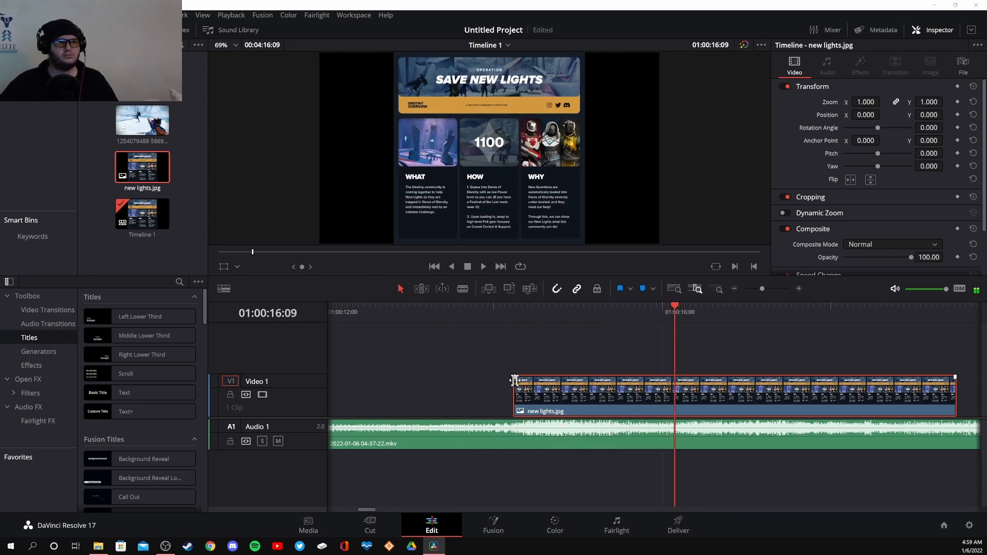
Give new lights.jpg a fade-in of about 36 frames and play it from 01:00:13:58 to check the effect
{"action": "left_click_drag", "start_coordinate": [514, 377], "coordinate": [564, 379]}
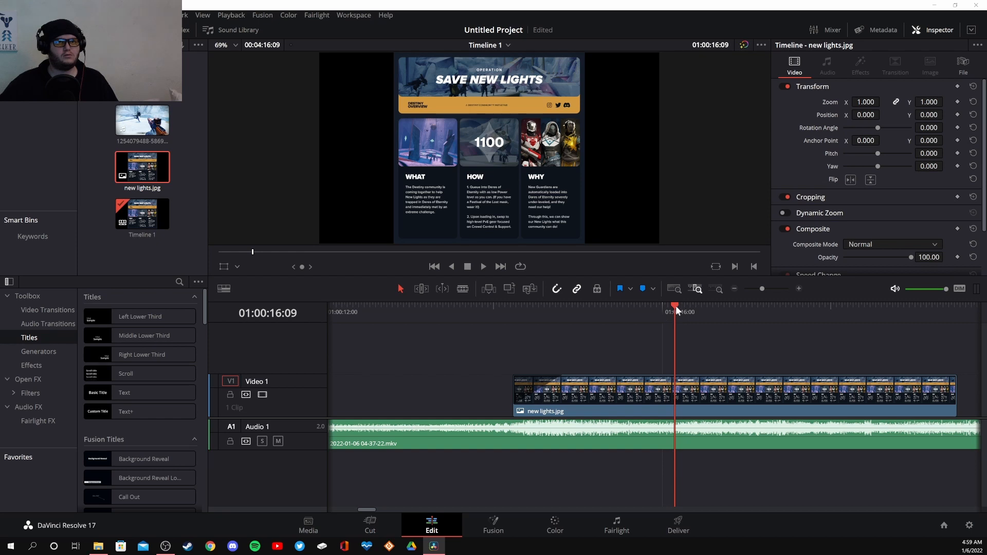
{"action": "left_click_drag", "start_coordinate": [676, 305], "coordinate": [490, 334]}
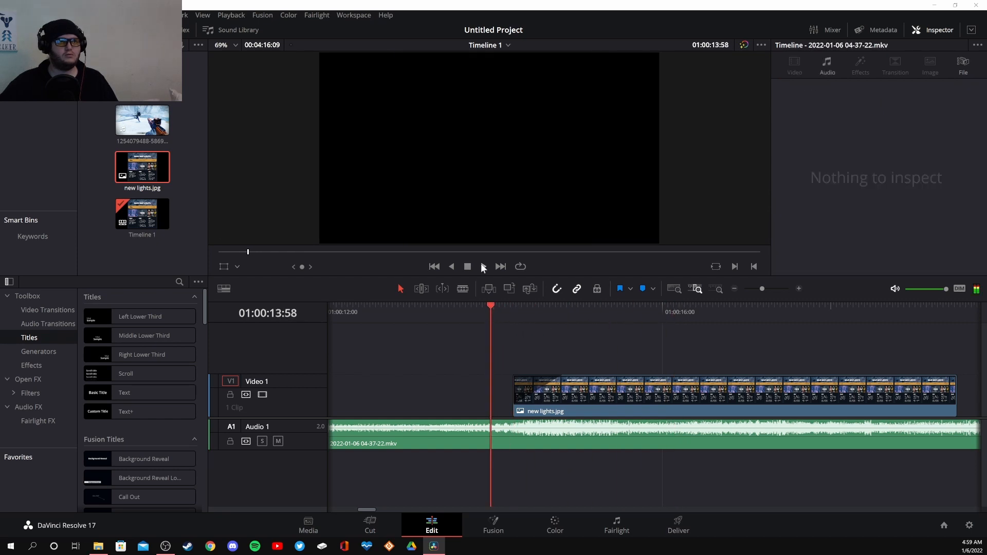
{"action": "left_click", "coordinate": [484, 266]}
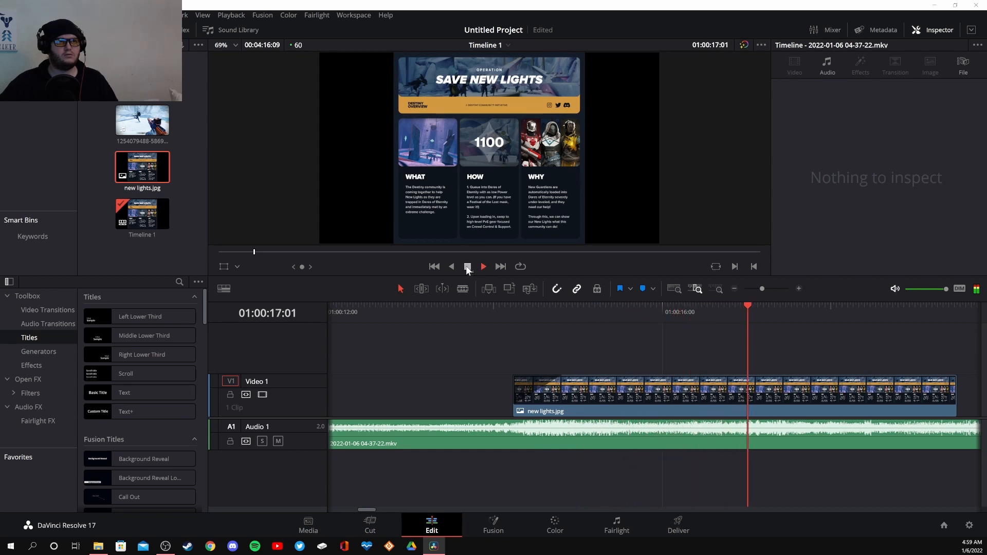
{"action": "left_click", "coordinate": [467, 266]}
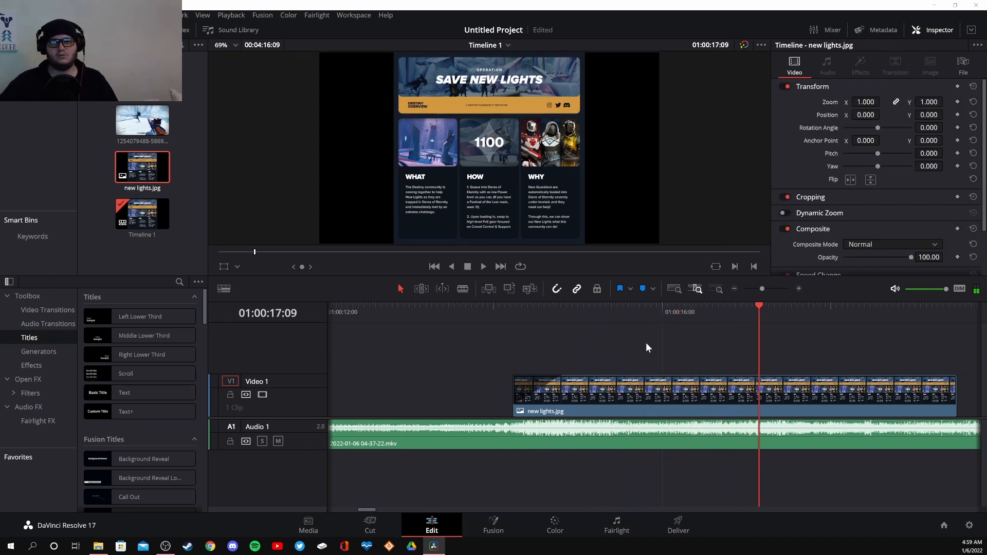
Play on to find the image's end point, extend new lights.jpg to end at 01:00:22:05, and replay its ending from 01:00:20:16
{"action": "left_click", "coordinate": [483, 267]}
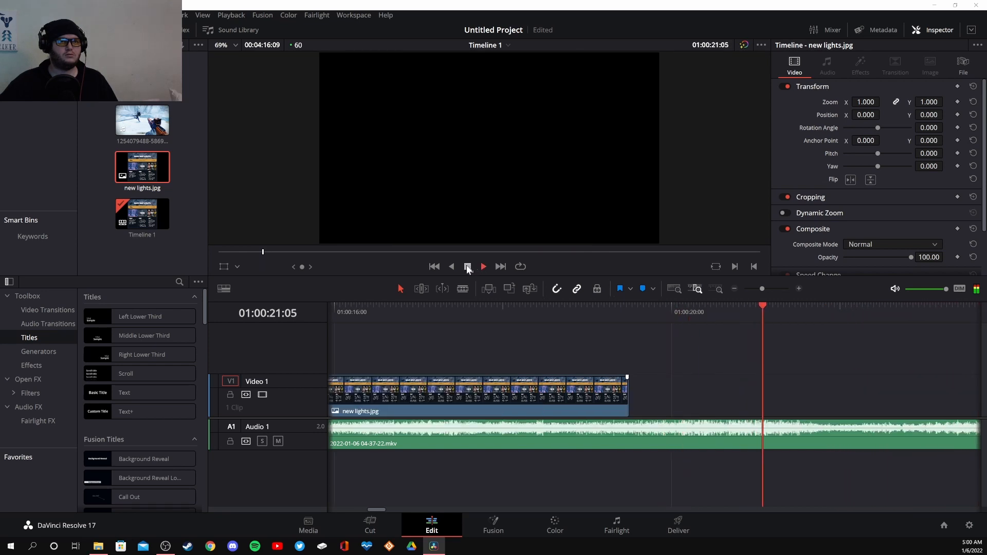
{"action": "left_click", "coordinate": [467, 267]}
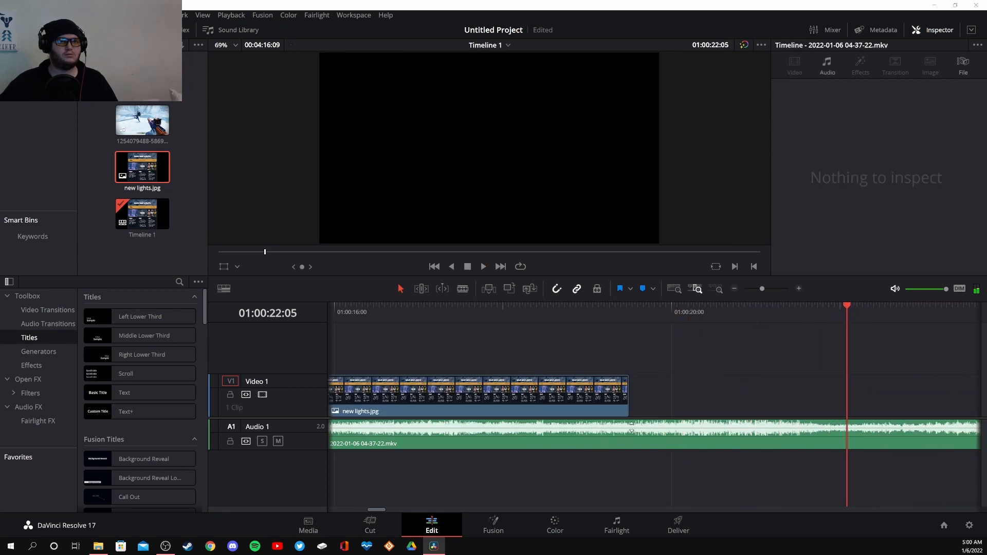
{"action": "left_click_drag", "start_coordinate": [628, 399], "coordinate": [846, 399]}
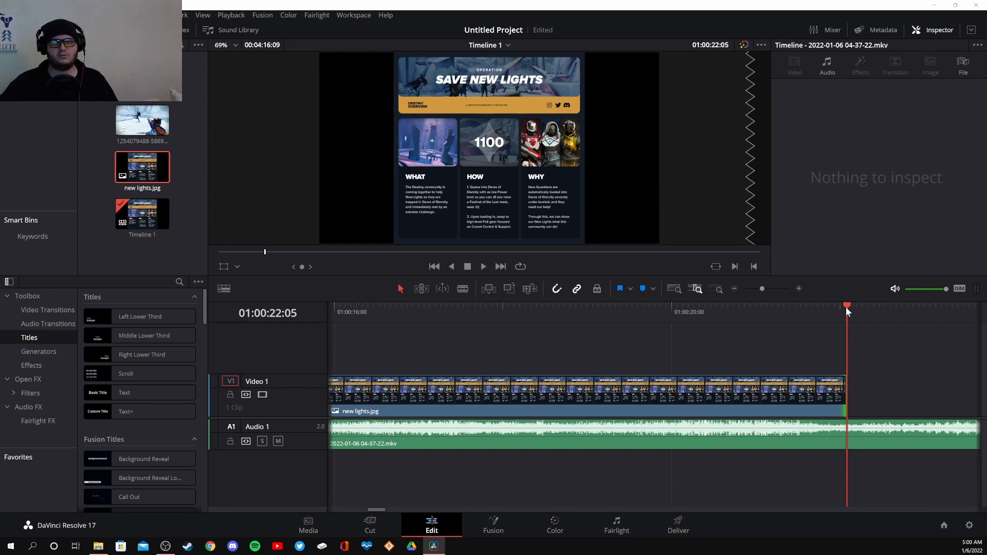
{"action": "left_click_drag", "start_coordinate": [846, 307], "coordinate": [694, 322]}
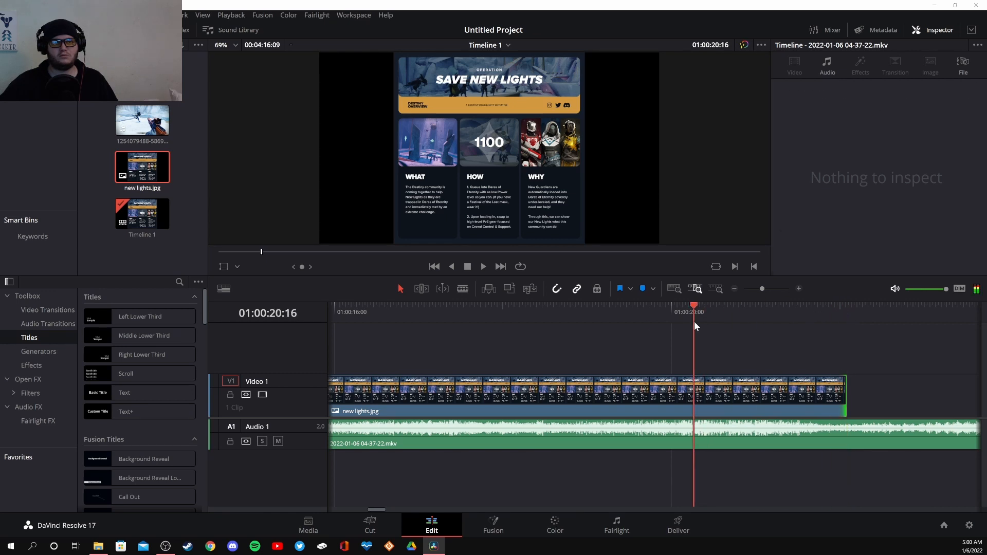
{"action": "left_click", "coordinate": [482, 267]}
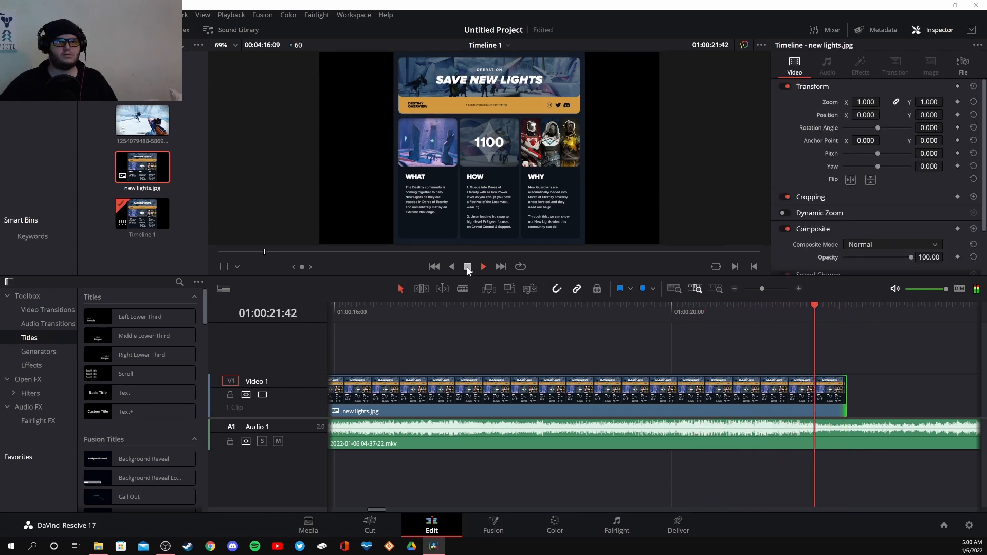
{"action": "left_click", "coordinate": [467, 266]}
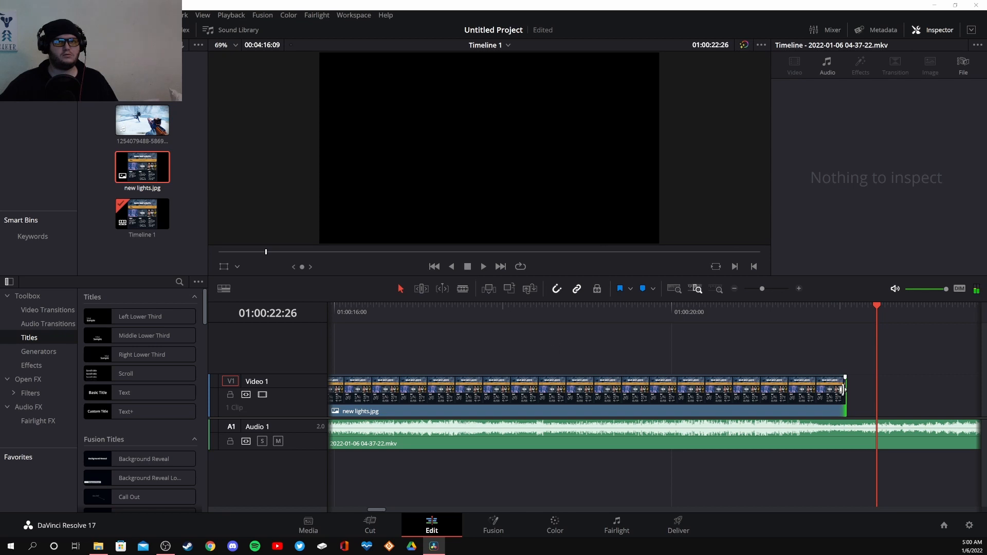
Give new lights.jpg a fade-out of about one second and play its ending from 01:00:20:32 to check it
{"action": "left_click_drag", "start_coordinate": [844, 381], "coordinate": [761, 396]}
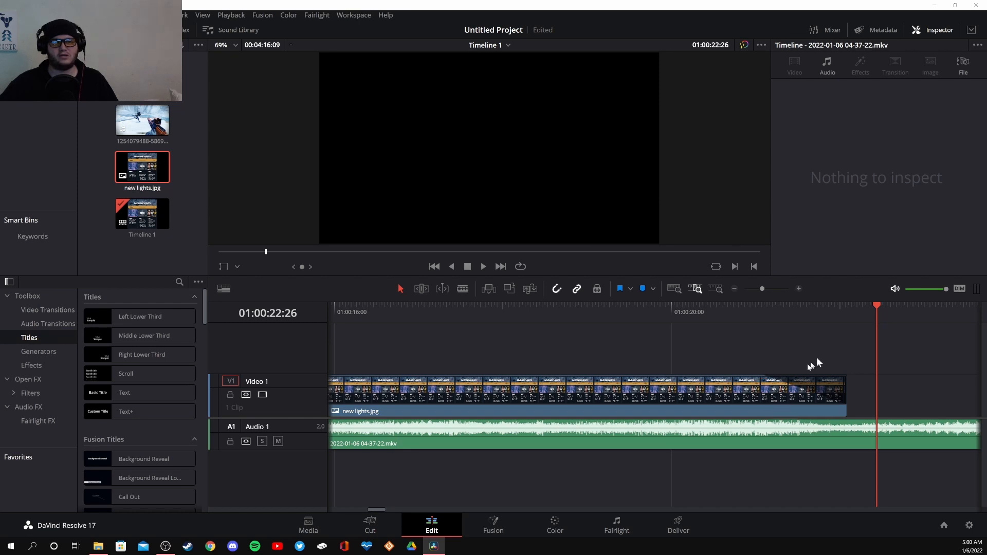
{"action": "left_click_drag", "start_coordinate": [875, 304], "coordinate": [716, 314]}
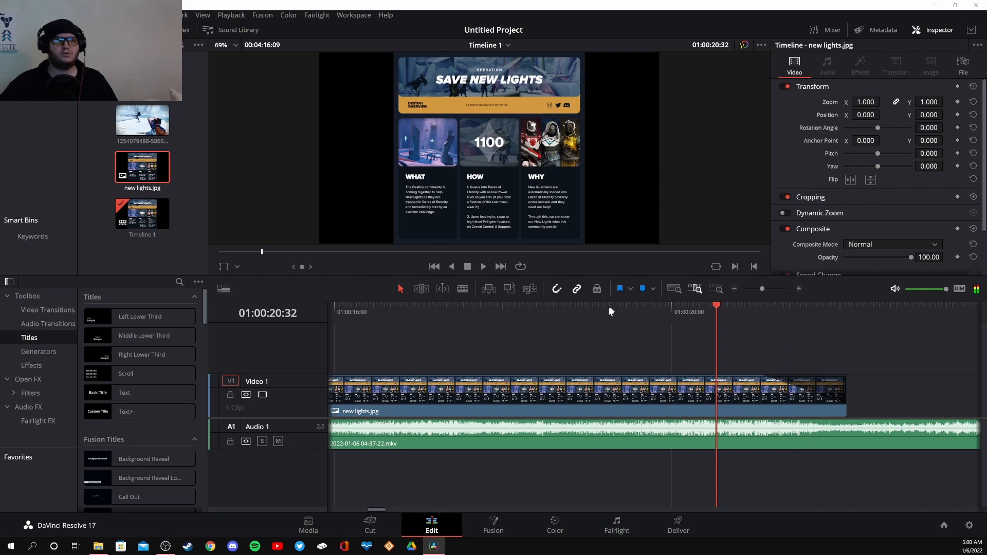
{"action": "left_click", "coordinate": [483, 265]}
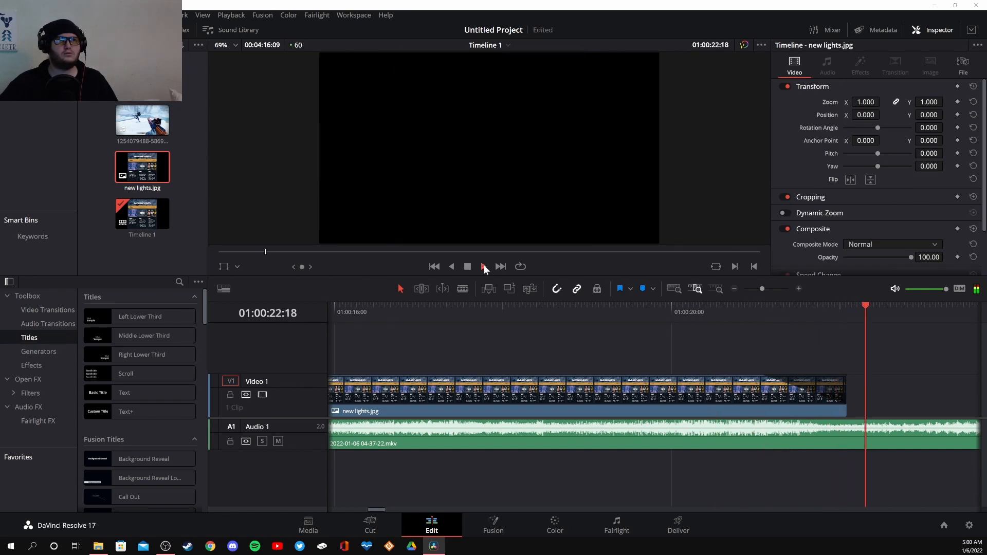
{"action": "left_click", "coordinate": [468, 266]}
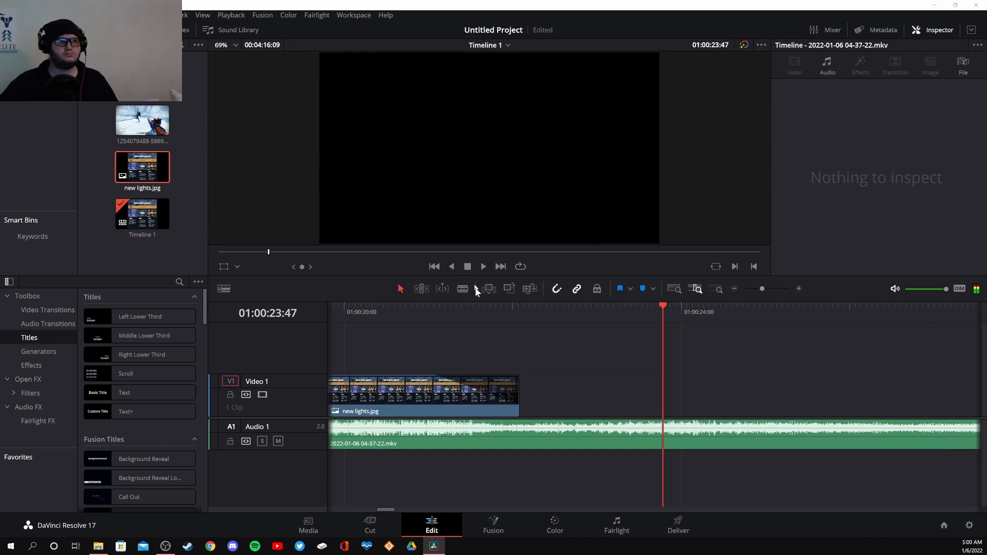
Place a basic Text title on Video 1 near the start of the music, at about 01:00:01:24
{"action": "left_click", "coordinate": [732, 288]}
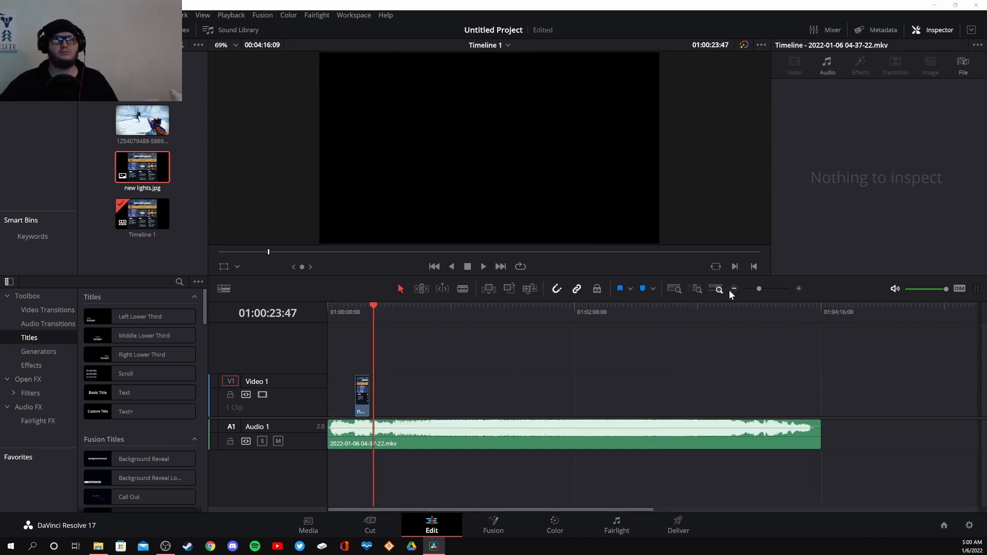
{"action": "left_click", "coordinate": [799, 288]}
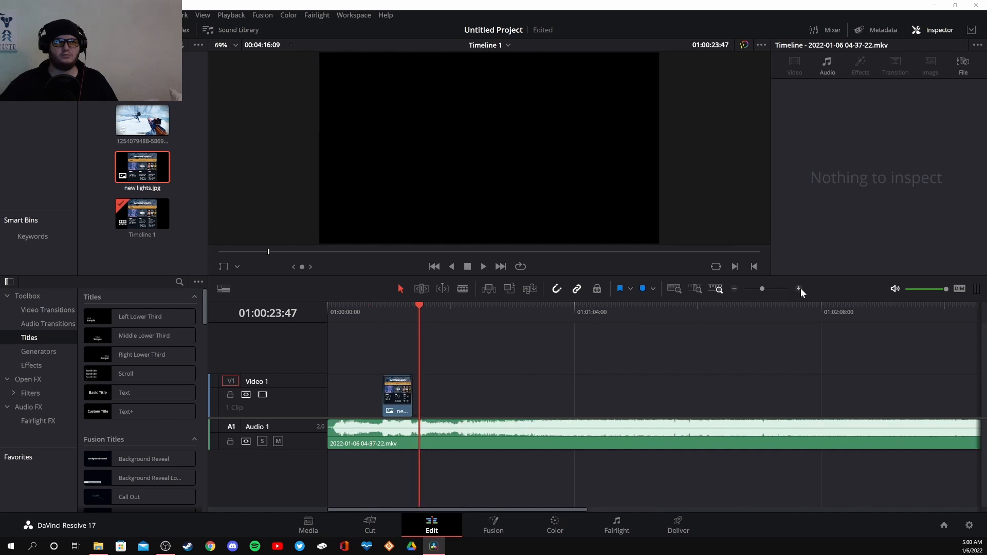
{"action": "left_click", "coordinate": [800, 288]}
{"action": "left_click", "coordinate": [799, 288]}
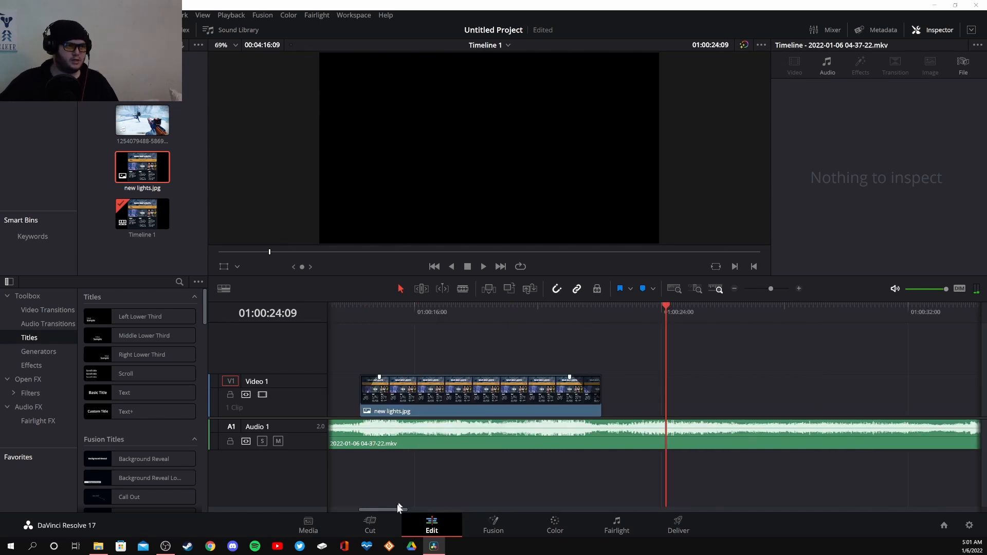
{"action": "left_click_drag", "start_coordinate": [398, 508], "coordinate": [363, 511]}
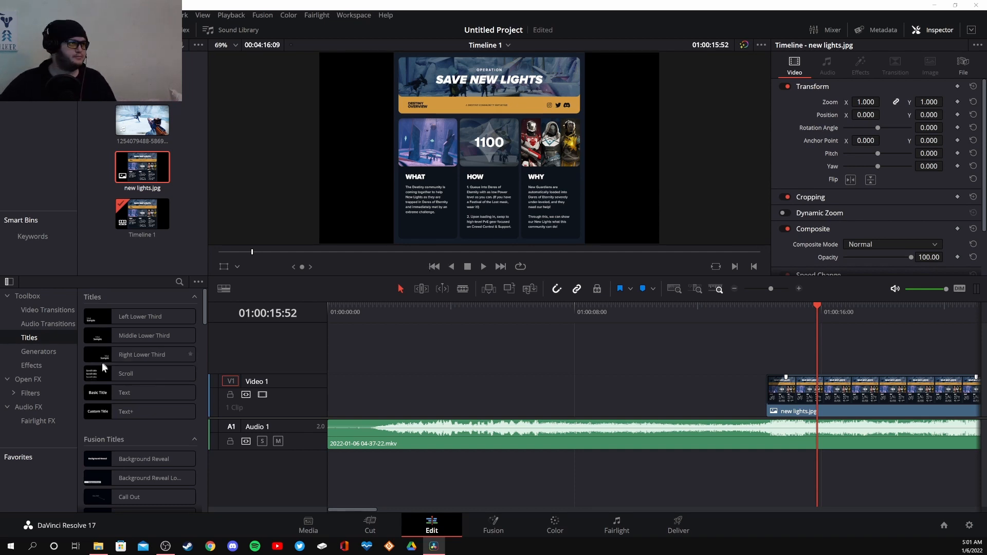
{"action": "left_click", "coordinate": [121, 335]}
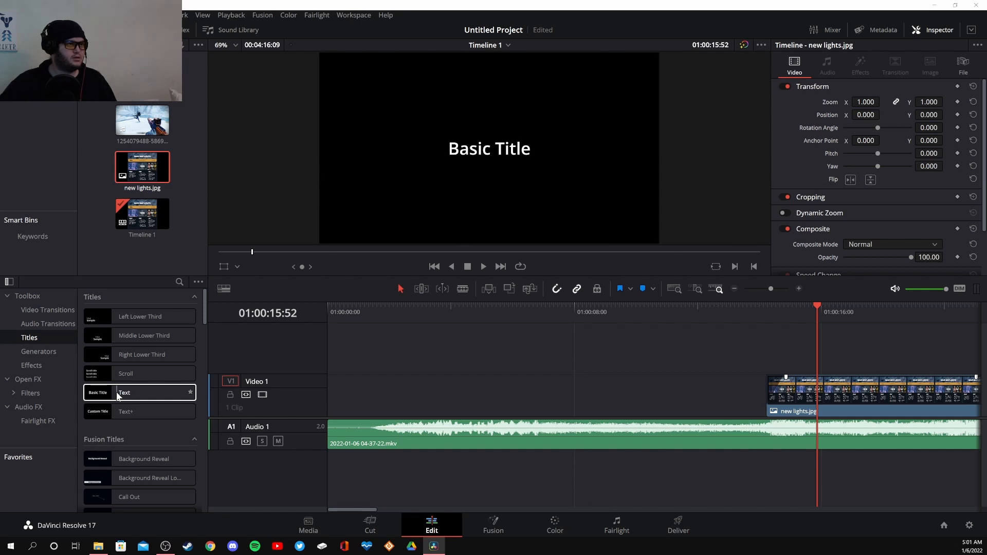
{"action": "left_click_drag", "start_coordinate": [118, 395], "coordinate": [372, 401]}
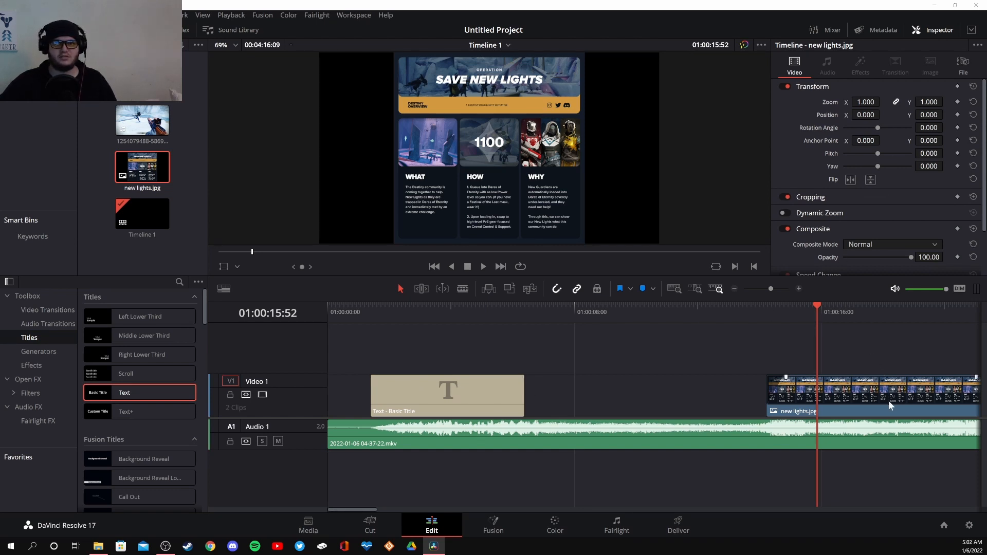
Preview the Basic Title clip at 01:00:03:02 and delete it from Video 1
{"action": "left_click", "coordinate": [470, 389]}
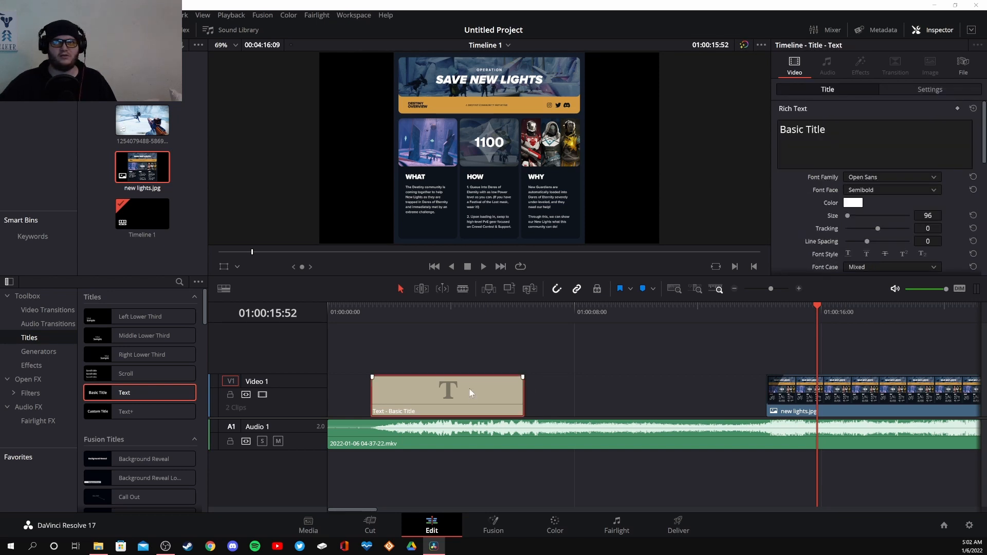
{"action": "left_click", "coordinate": [860, 137]}
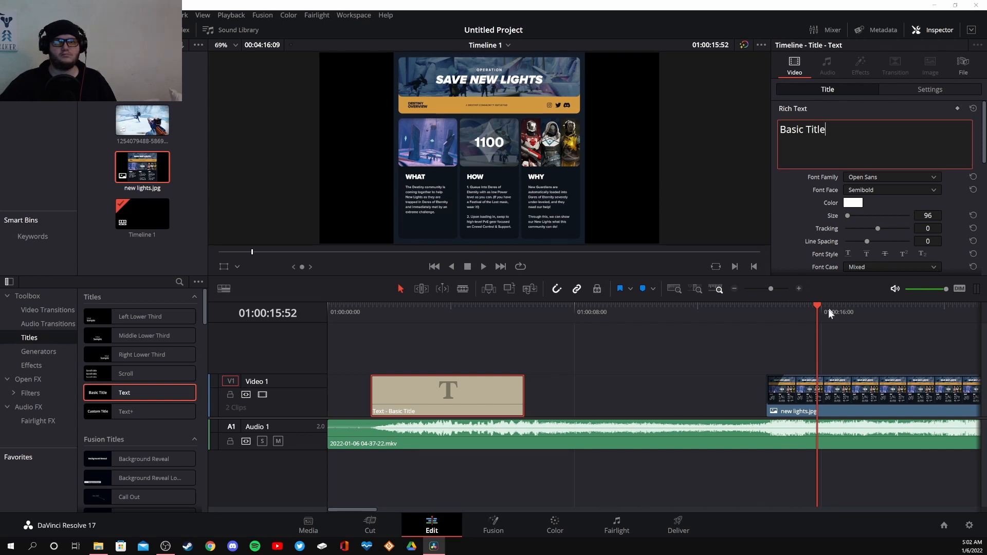
{"action": "left_click_drag", "start_coordinate": [819, 307], "coordinate": [421, 323]}
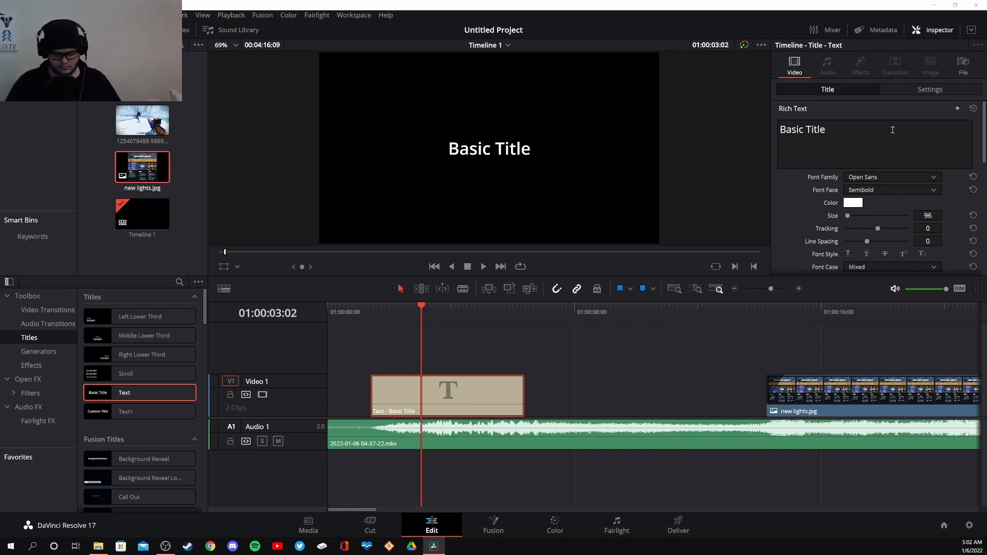
{"action": "key", "text": "Delete"}
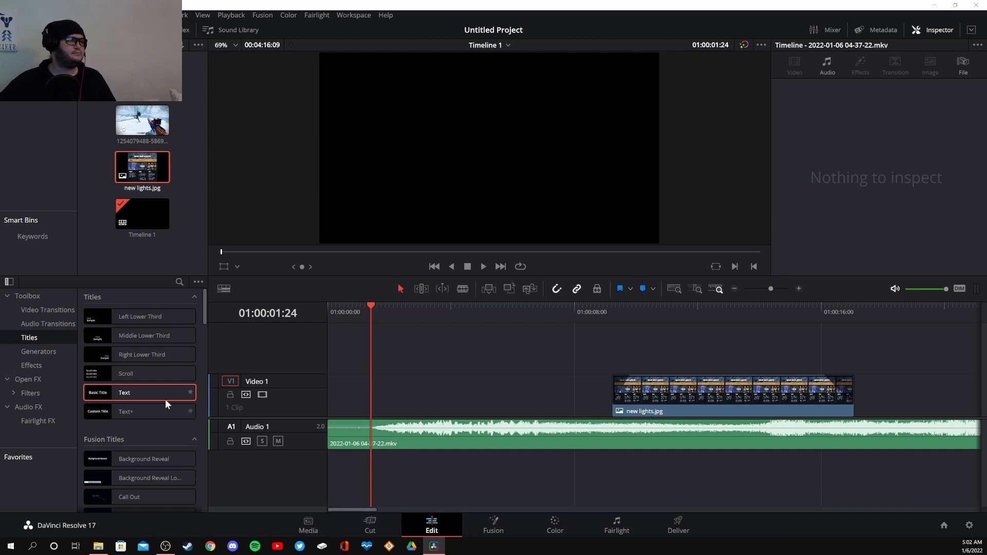
Place a basic Text title on Video 1 starting at 01:00:01:24 and replace its text with "Attention"
{"action": "left_click_drag", "start_coordinate": [153, 391], "coordinate": [379, 397]}
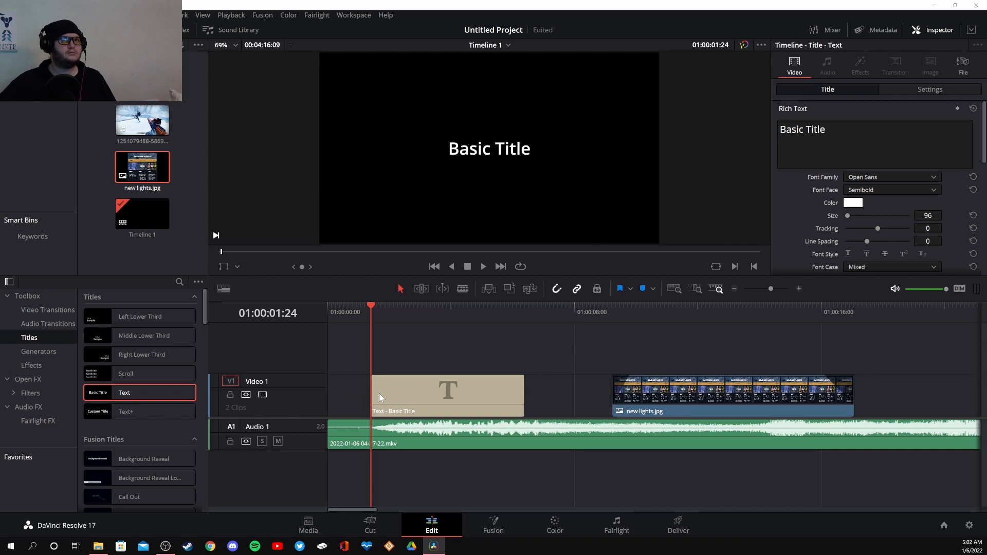
{"action": "left_click", "coordinate": [842, 129]}
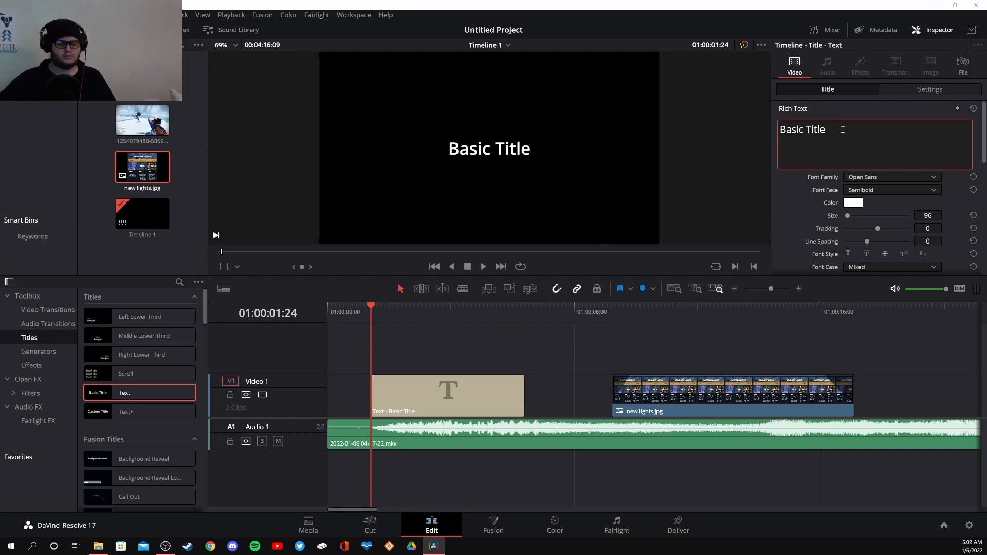
{"action": "key", "text": "BackSpace"}
{"action": "key", "text": "BackSpace"}
{"action": "key", "text": "BackSpace"}
{"action": "key", "text": "BackSpace"}
{"action": "key", "text": "BackSpace"}
{"action": "key", "text": "BackSpace"}
{"action": "key", "text": "BackSpace"}
{"action": "key", "text": "BackSpace"}
{"action": "key", "text": "BackSpace"}
{"action": "key", "text": "BackSpace"}
{"action": "key", "text": "BackSpace"}
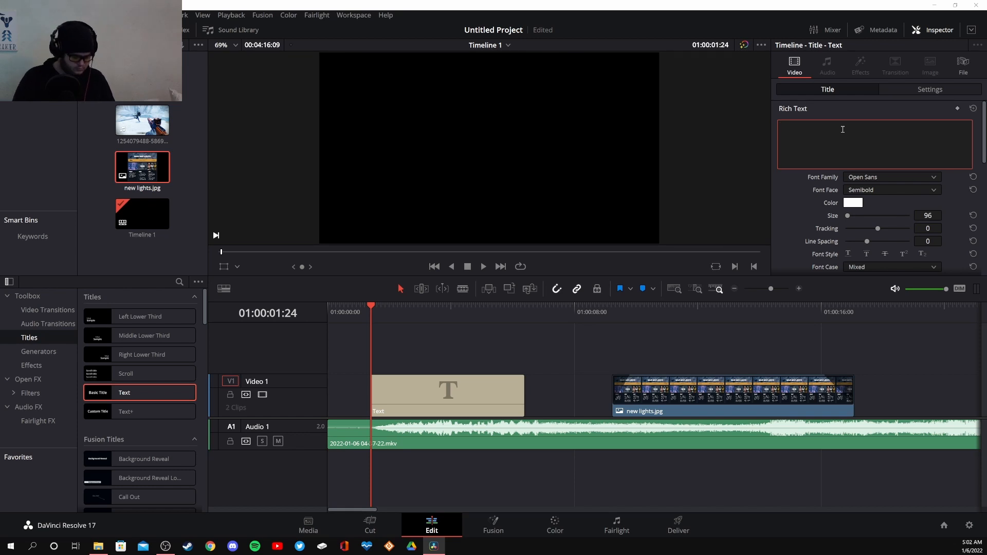
{"action": "type", "text": "a"}
{"action": "key", "text": "BackSpace"}
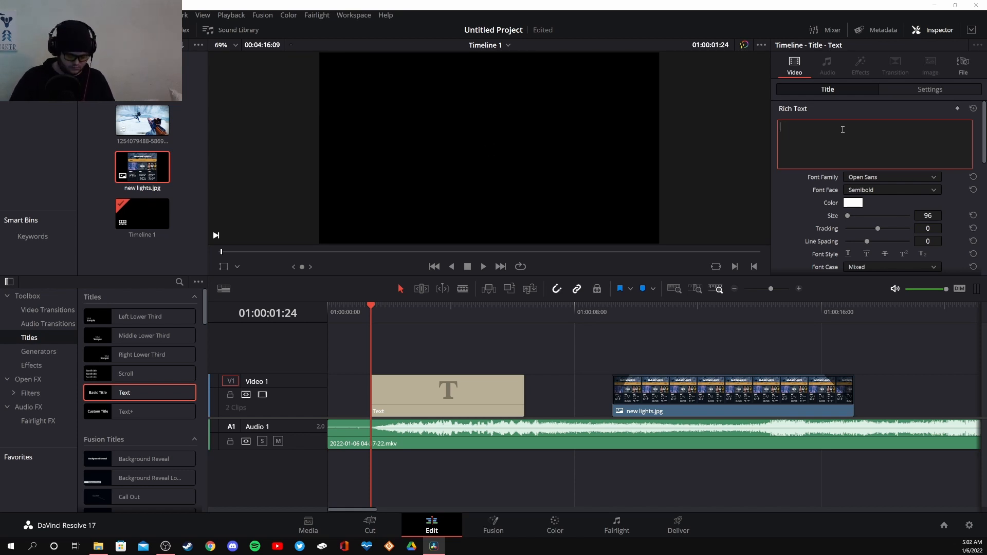
{"action": "type", "text": "At"}
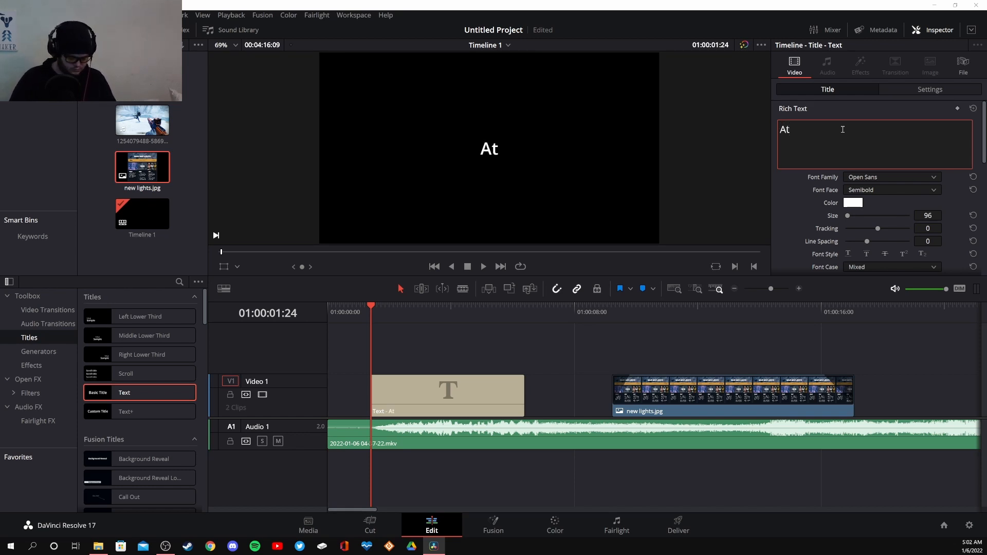
{"action": "type", "text": "tention"}
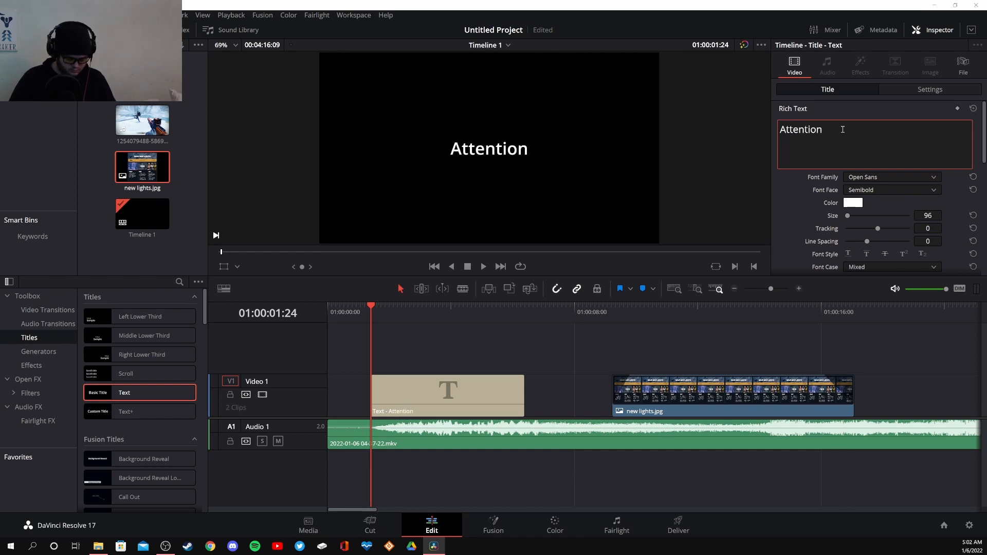
Extend the title text to "Attention all" and add "Gaurdians" on a second line
{"action": "type", "text": " all"}
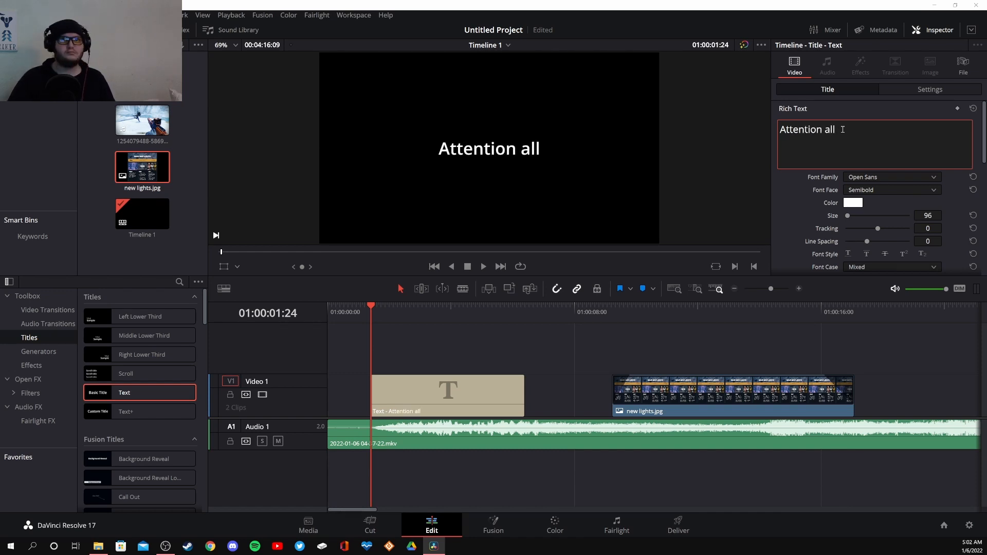
{"action": "key", "text": "Return"}
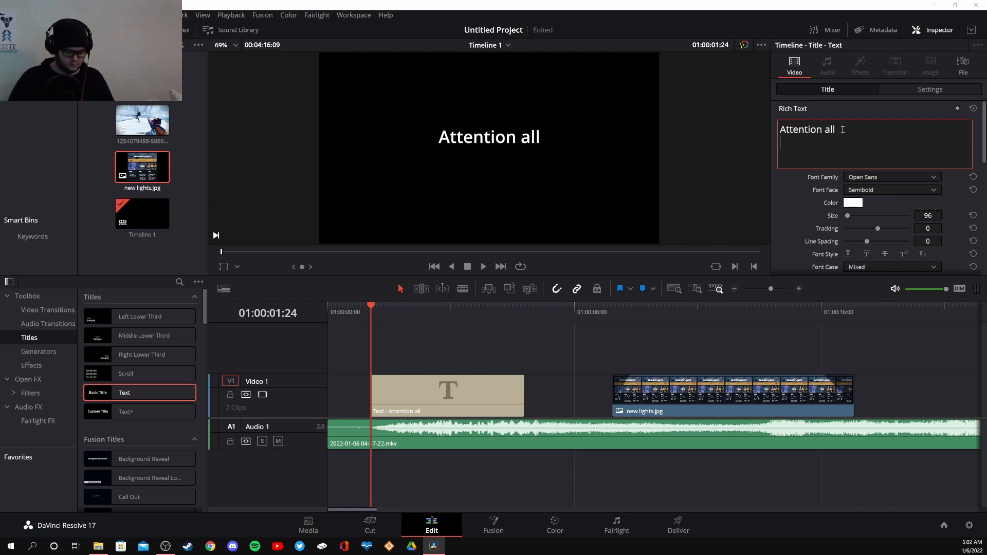
{"action": "type", "text": "G"}
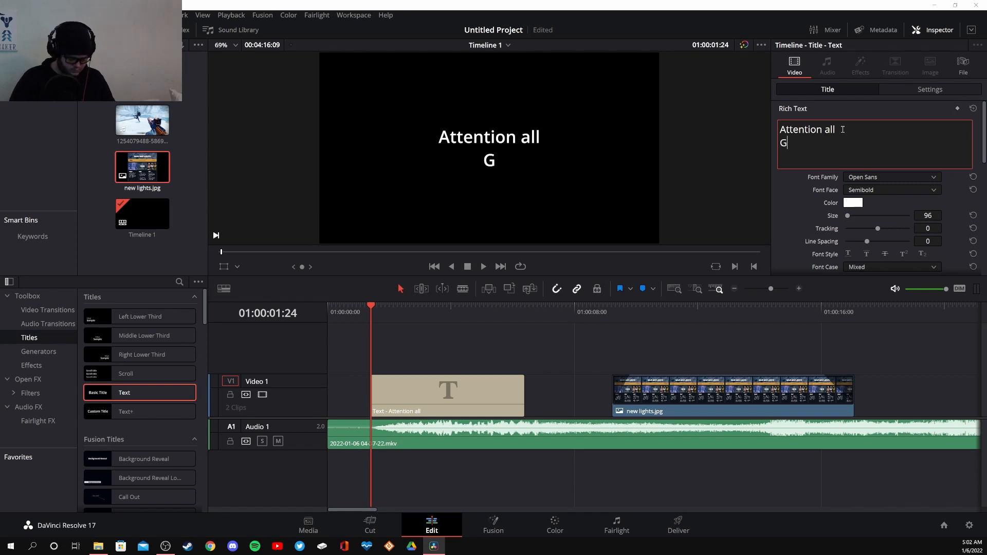
{"action": "type", "text": "aur"}
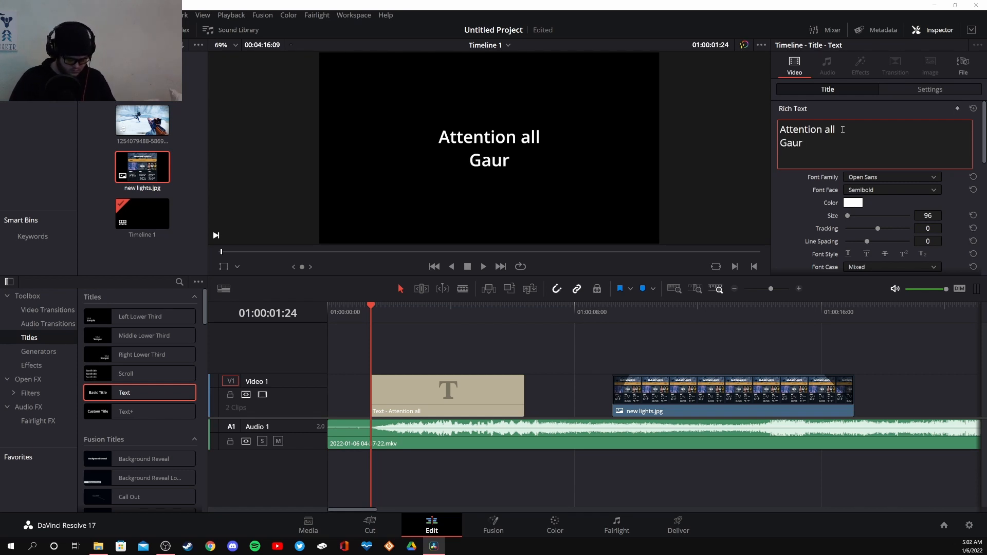
{"action": "type", "text": "dians"}
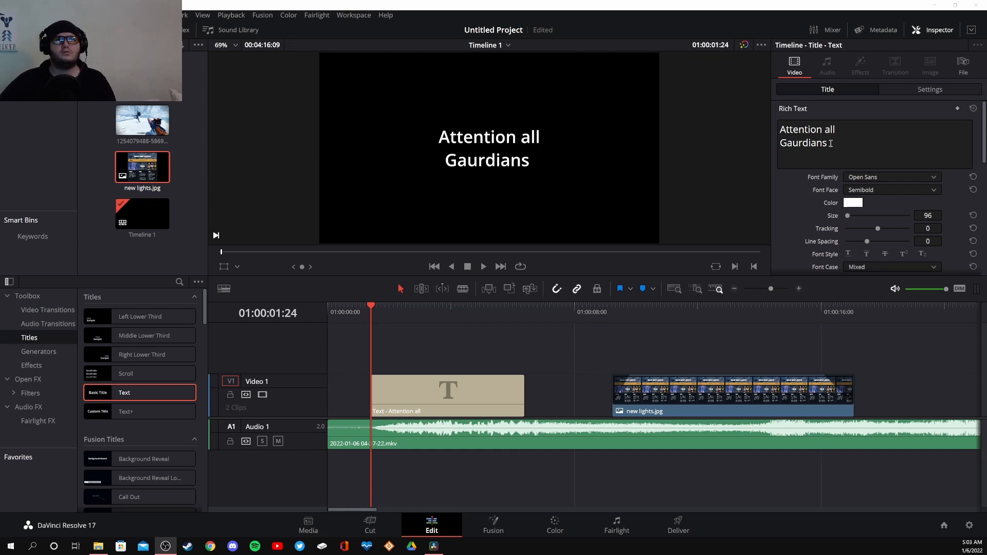
Replace the misspelled second line of the title text with "Guardians!"
{"action": "left_click_drag", "start_coordinate": [829, 144], "coordinate": [785, 144]}
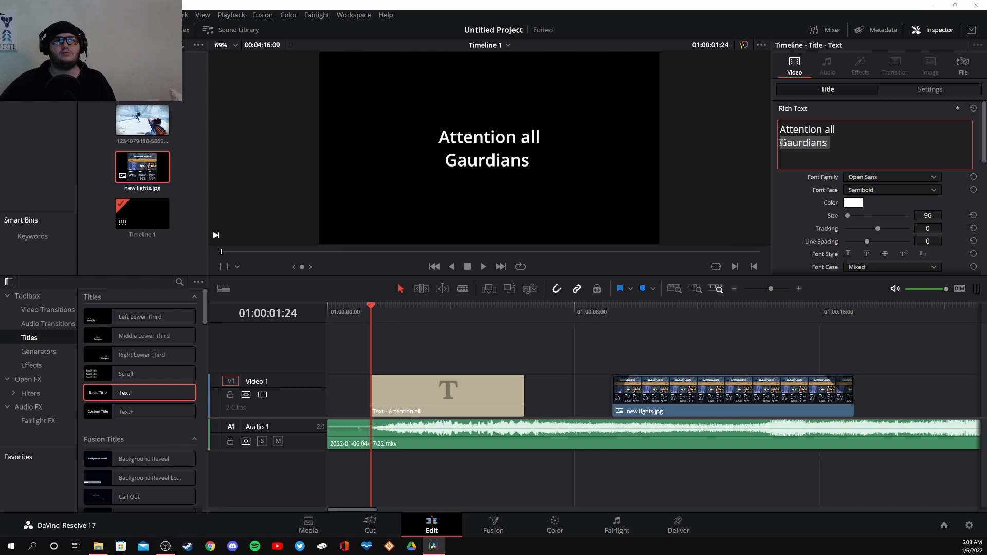
{"action": "right_click", "coordinate": [788, 144]}
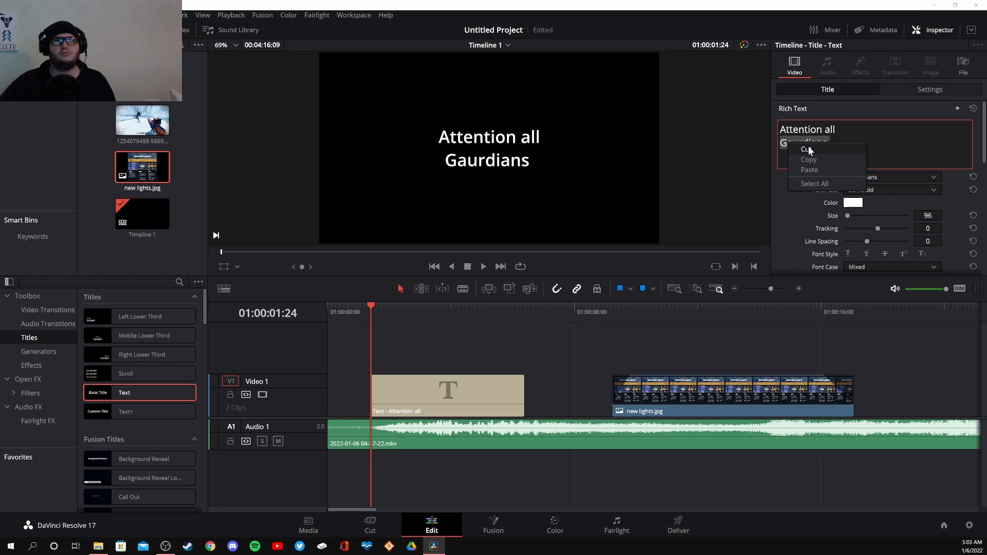
{"action": "left_click", "coordinate": [901, 151]}
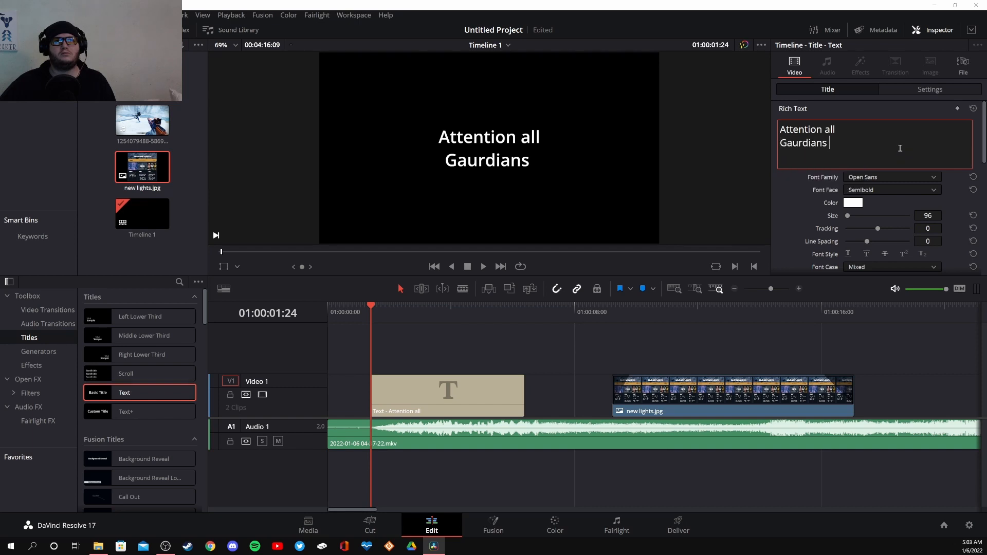
{"action": "key", "text": "BackSpace"}
{"action": "key", "text": "BackSpace"}
{"action": "key", "text": "BackSpace"}
{"action": "key", "text": "BackSpace"}
{"action": "key", "text": "BackSpace"}
{"action": "key", "text": "BackSpace"}
{"action": "key", "text": "BackSpace"}
{"action": "key", "text": "BackSpace"}
{"action": "key", "text": "BackSpace"}
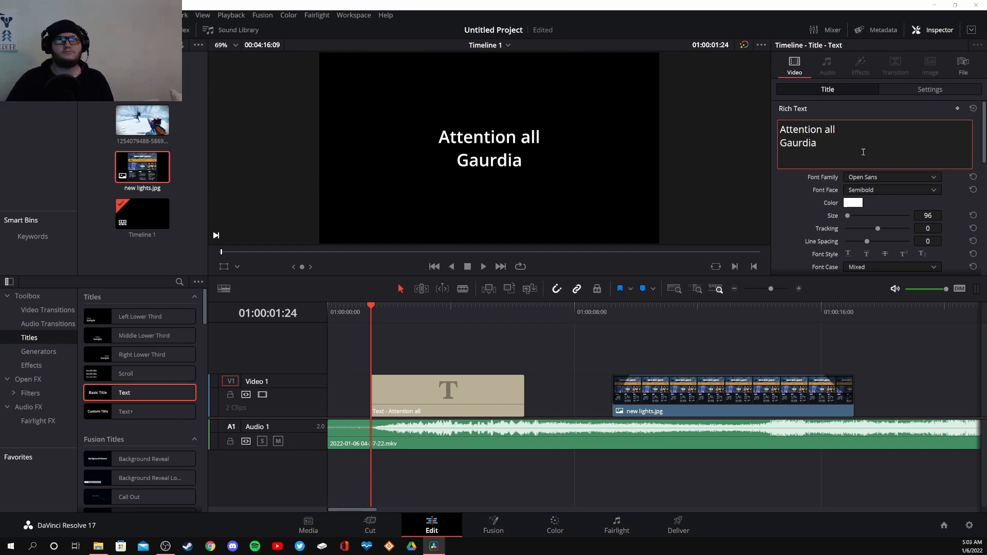
{"action": "key", "text": "BackSpace"}
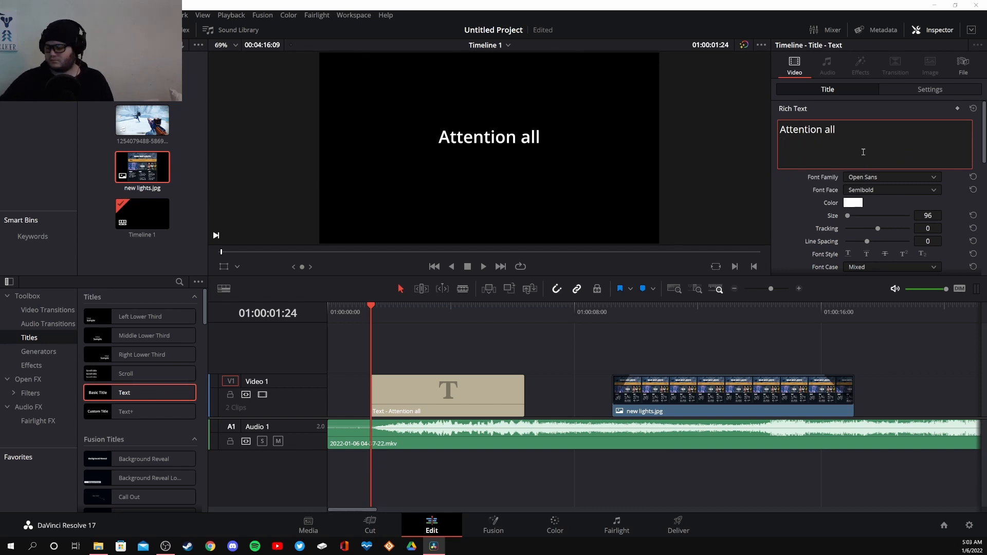
{"action": "right_click", "coordinate": [822, 141]}
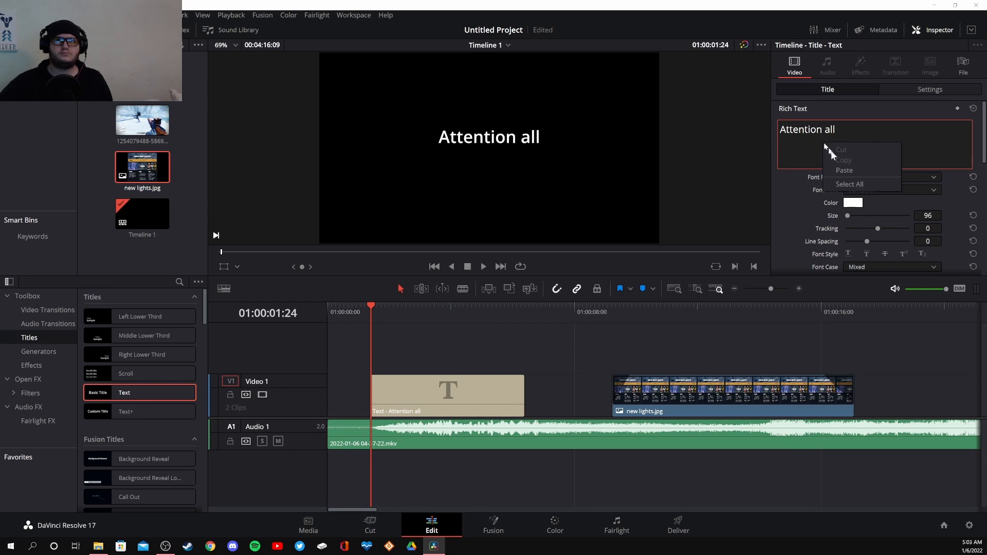
{"action": "type", "text": "uardians"}
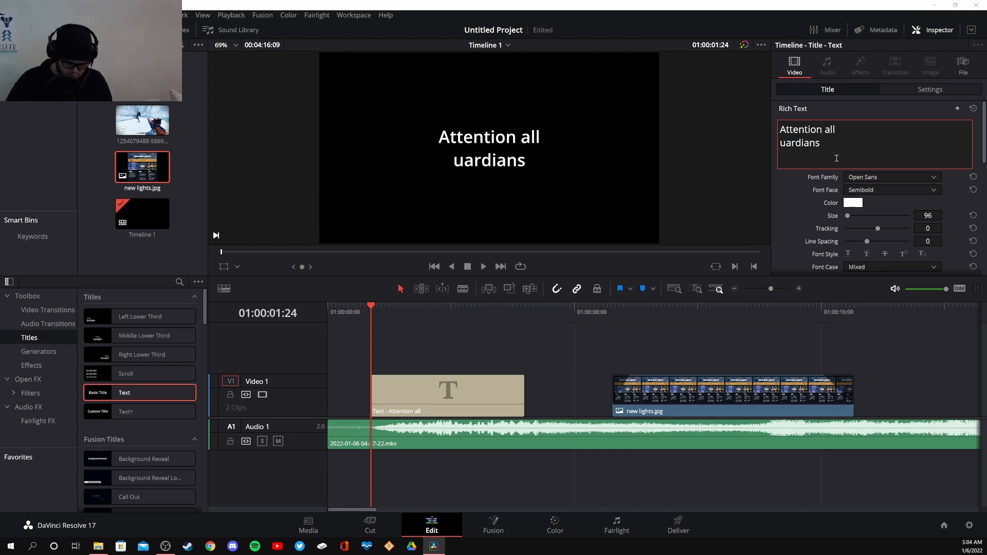
{"action": "type", "text": "G"}
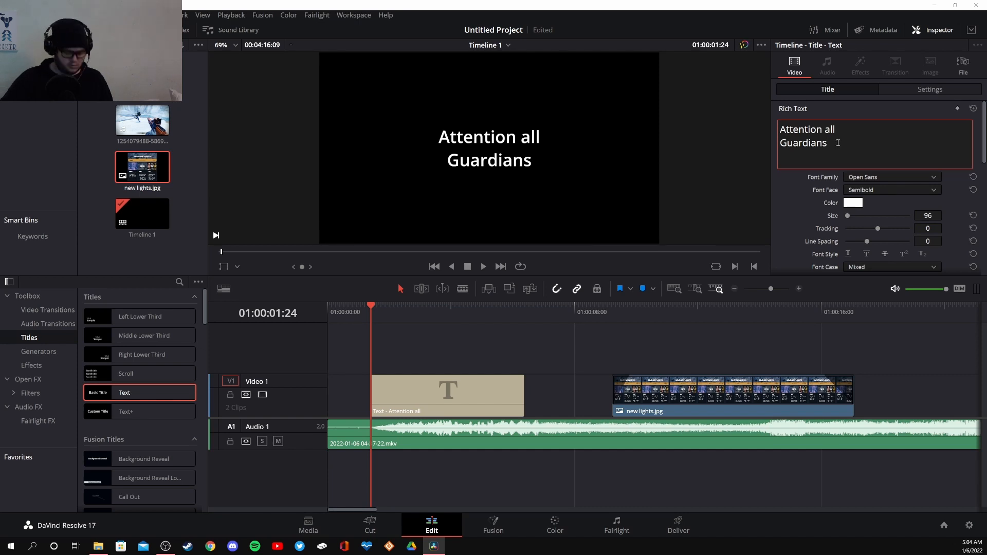
{"action": "type", "text": "!"}
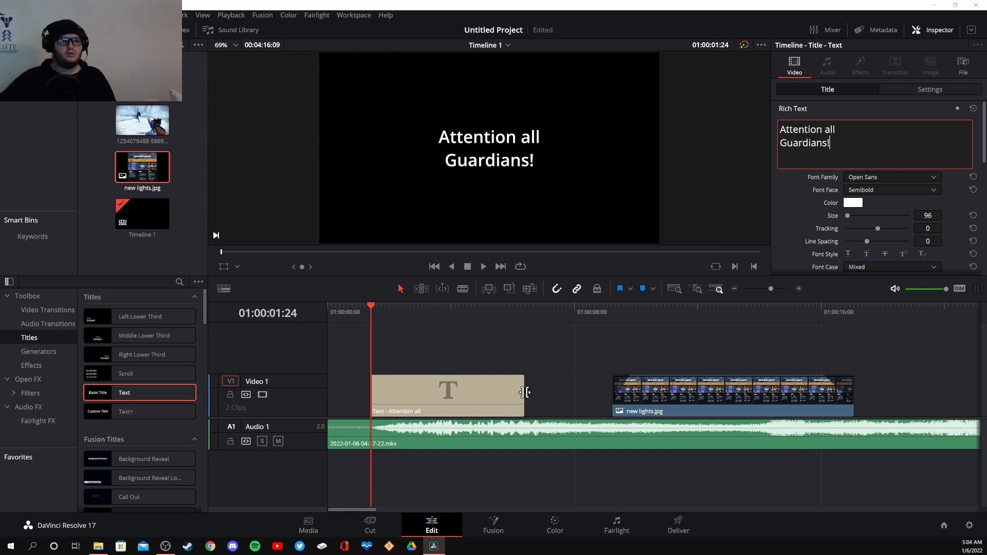
Trim the end of the "Attention all Guardians!" title clip and play the timeline from 01:00:00:00
{"action": "left_click_drag", "start_coordinate": [524, 393], "coordinate": [459, 409]}
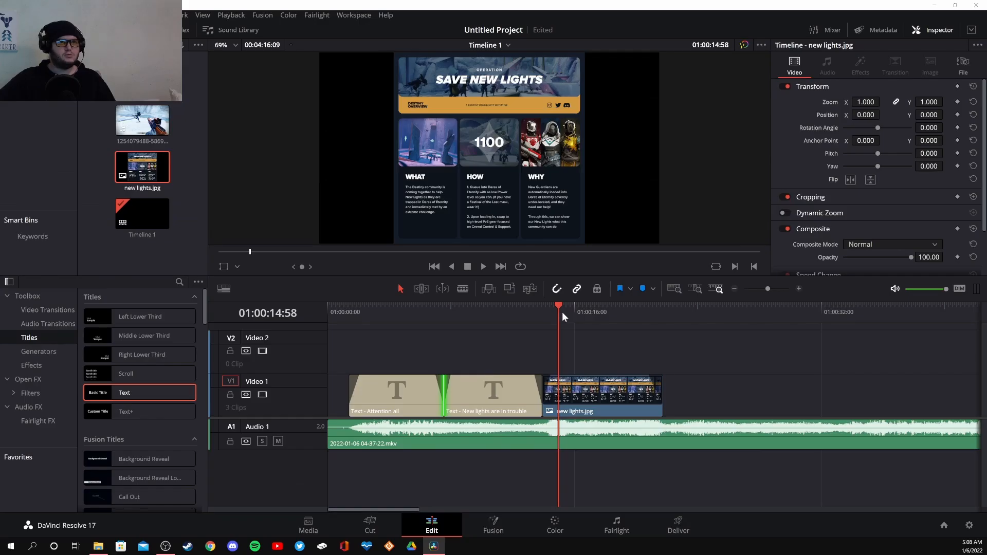
{"action": "left_click_drag", "start_coordinate": [559, 304], "coordinate": [328, 336]}
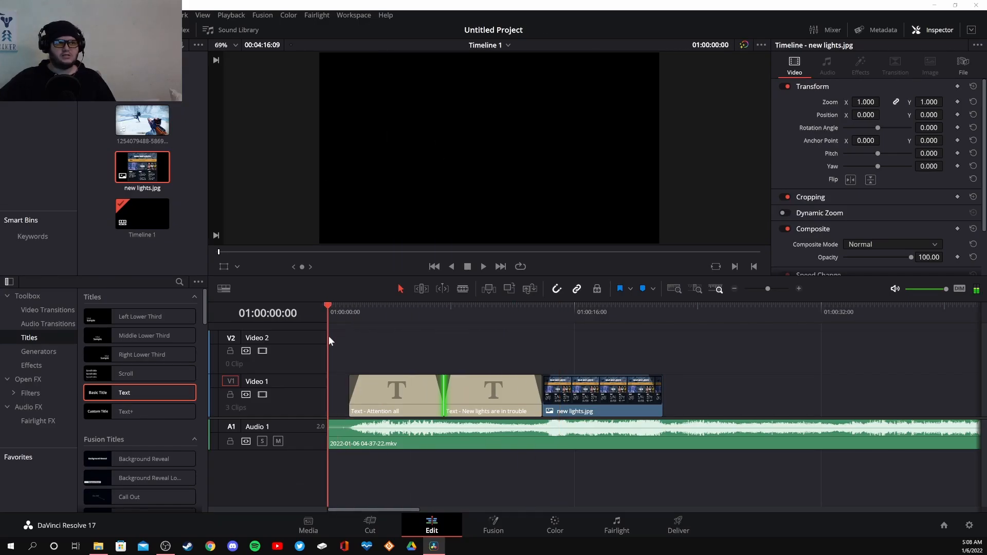
{"action": "left_click", "coordinate": [483, 266]}
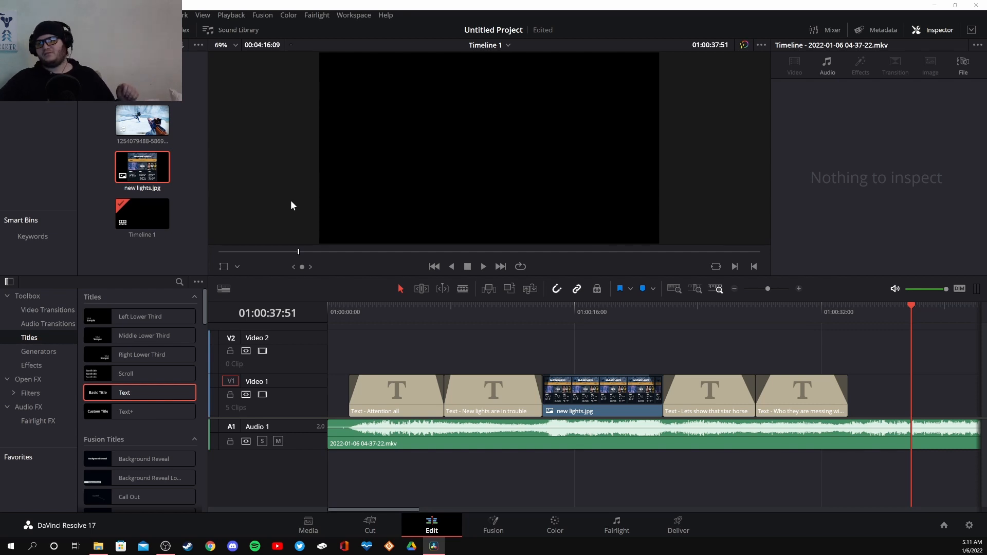
{"action": "double_click", "coordinate": [148, 145]}
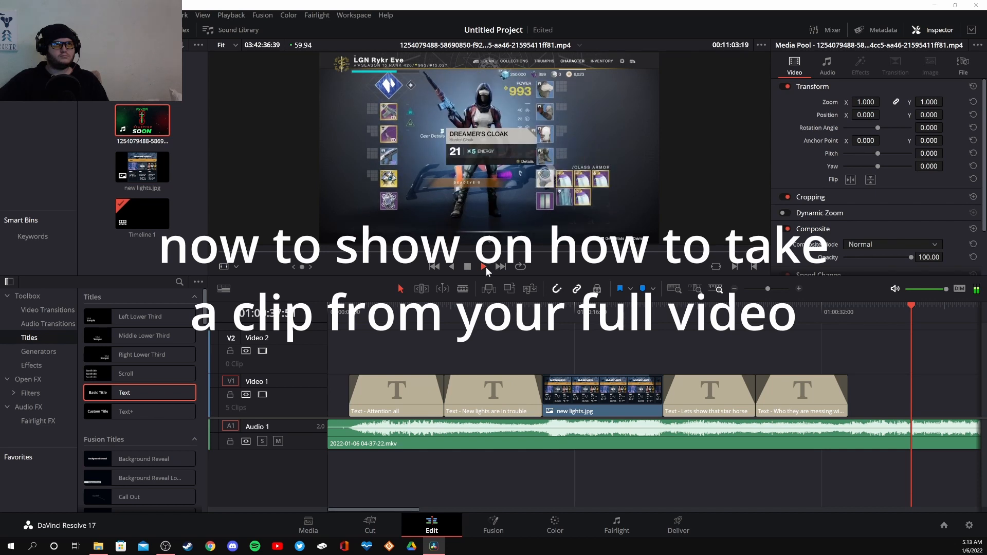
{"action": "left_click", "coordinate": [452, 267]}
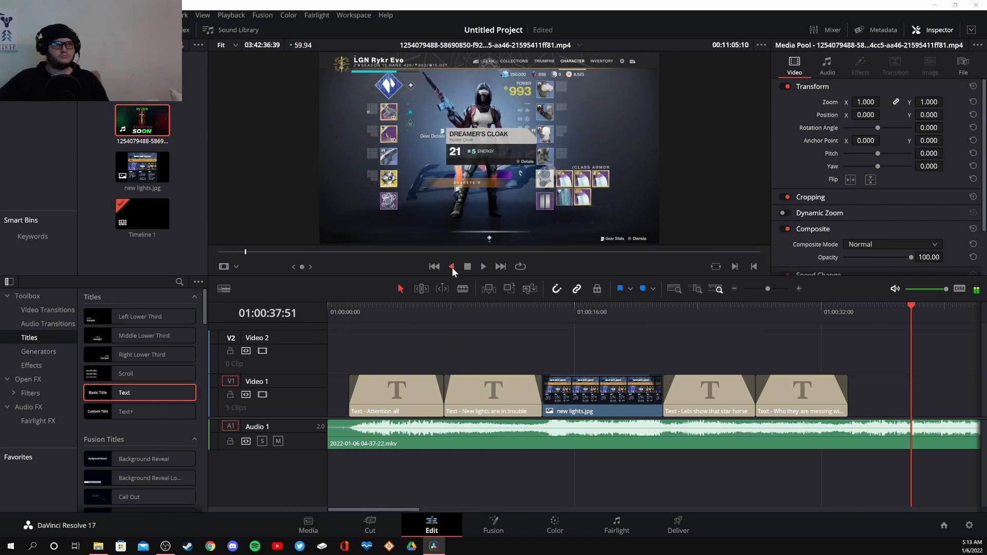
{"action": "left_click", "coordinate": [482, 267]}
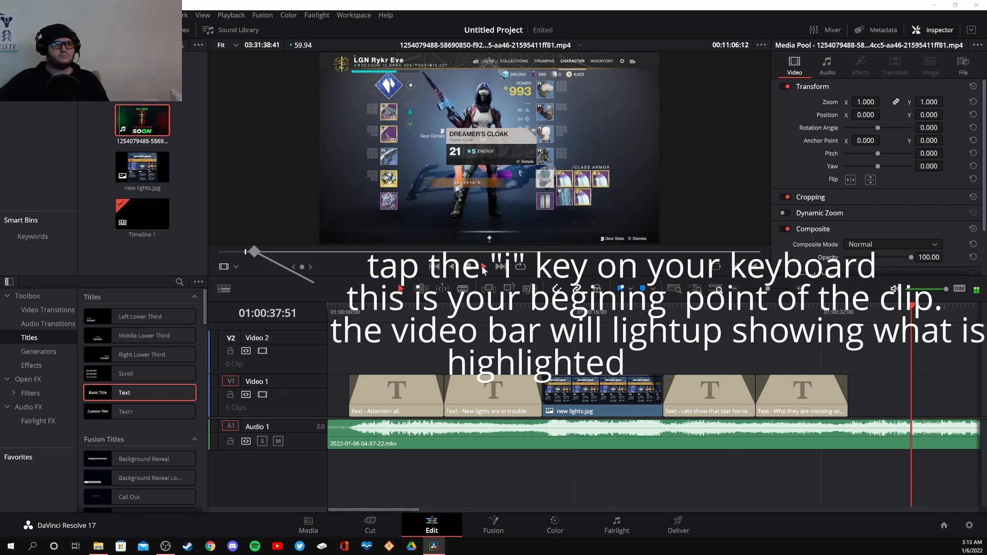
{"action": "key", "text": "i"}
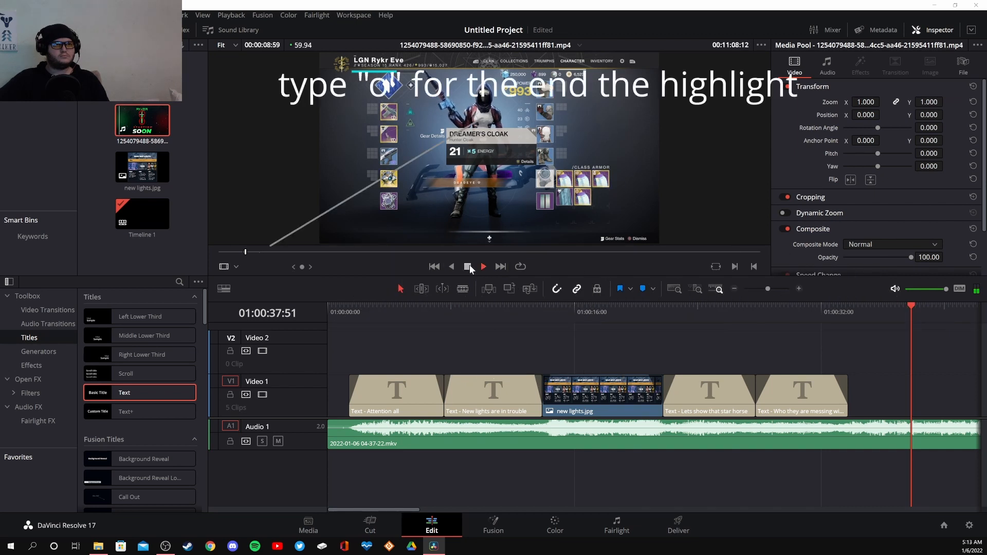
{"action": "left_click", "coordinate": [468, 266]}
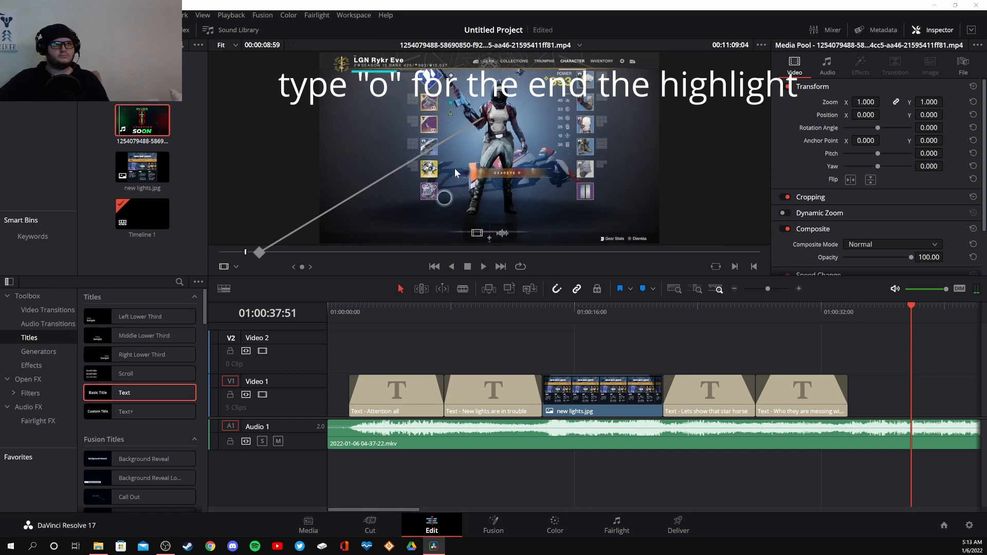
Place the marked gameplay section on Video 2 directly after the last title, with its sound on Audio 2
{"action": "left_click_drag", "start_coordinate": [455, 175], "coordinate": [879, 369]}
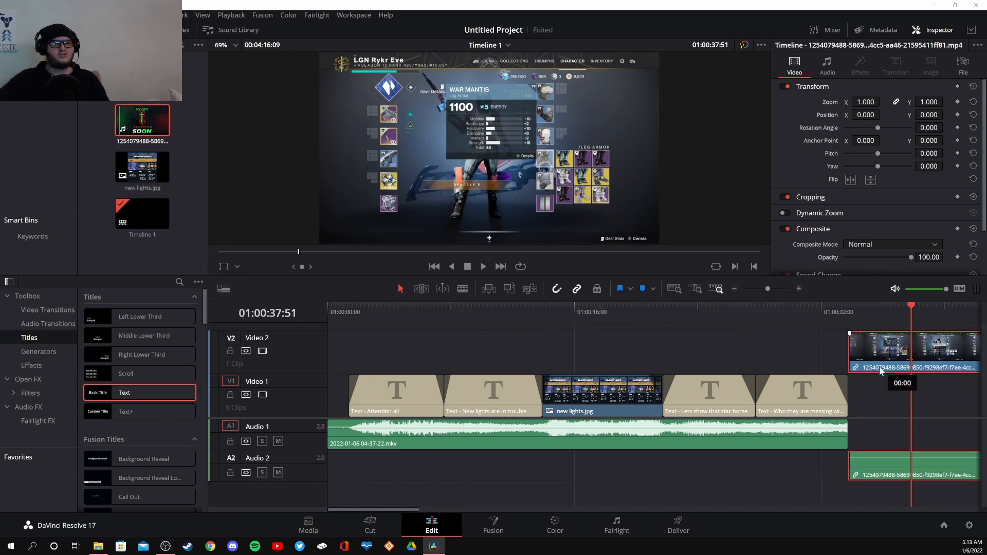
{"action": "left_click_drag", "start_coordinate": [879, 366], "coordinate": [879, 366]}
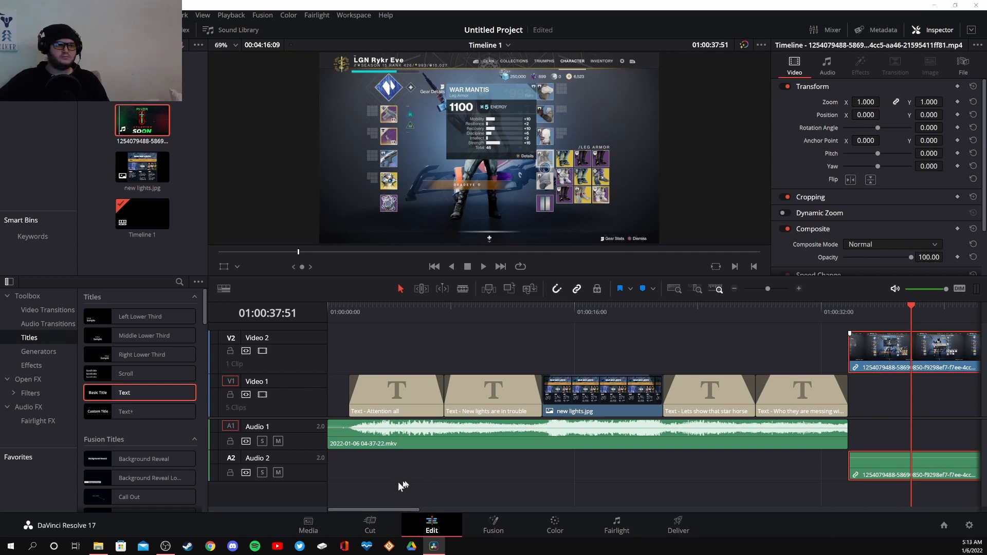
Extend the end of the music clip on Audio 1 to about 01:04:16 and save the project
{"action": "left_click_drag", "start_coordinate": [388, 507], "coordinate": [448, 510]}
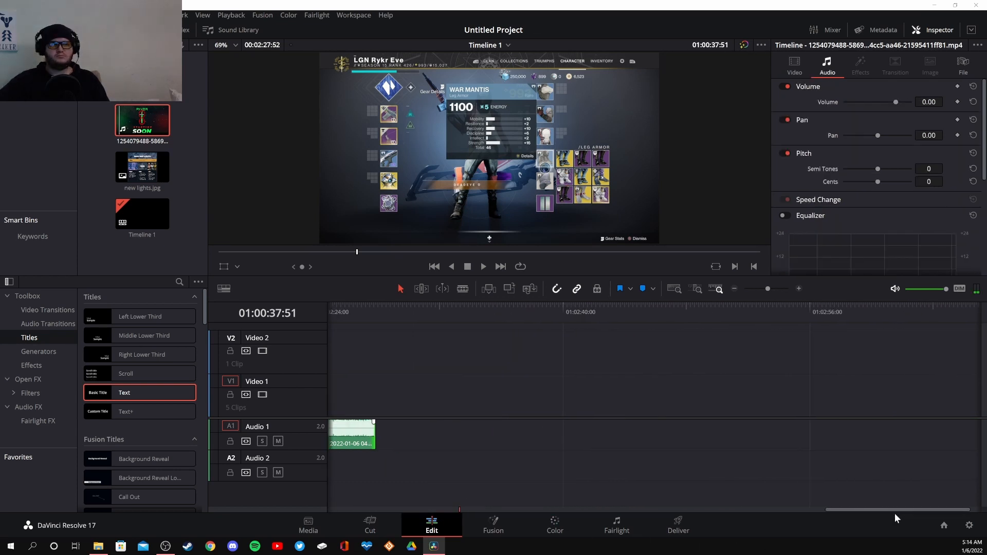
{"action": "left_click_drag", "start_coordinate": [895, 513], "coordinate": [896, 513]}
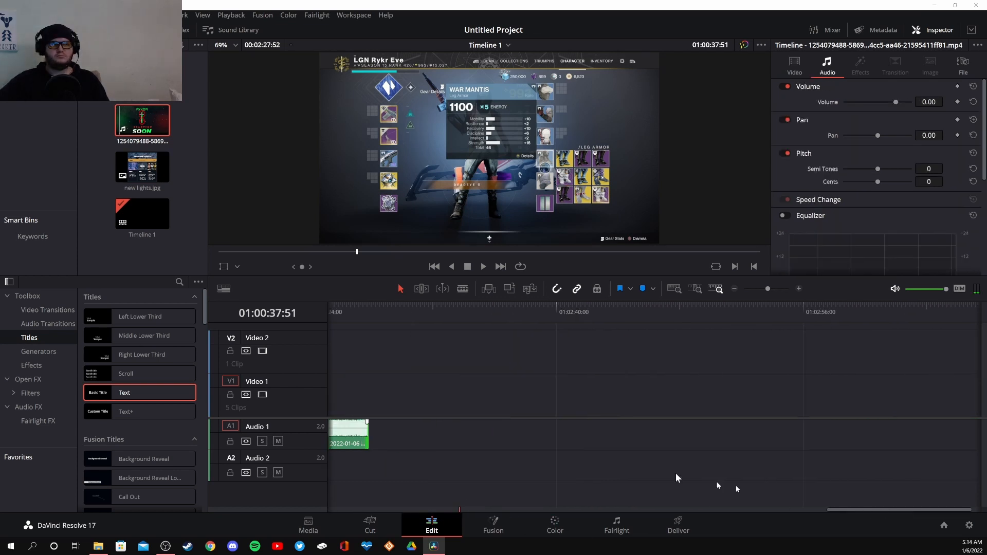
{"action": "left_click", "coordinate": [734, 289]}
{"action": "left_click", "coordinate": [734, 289]}
{"action": "left_click", "coordinate": [734, 288]}
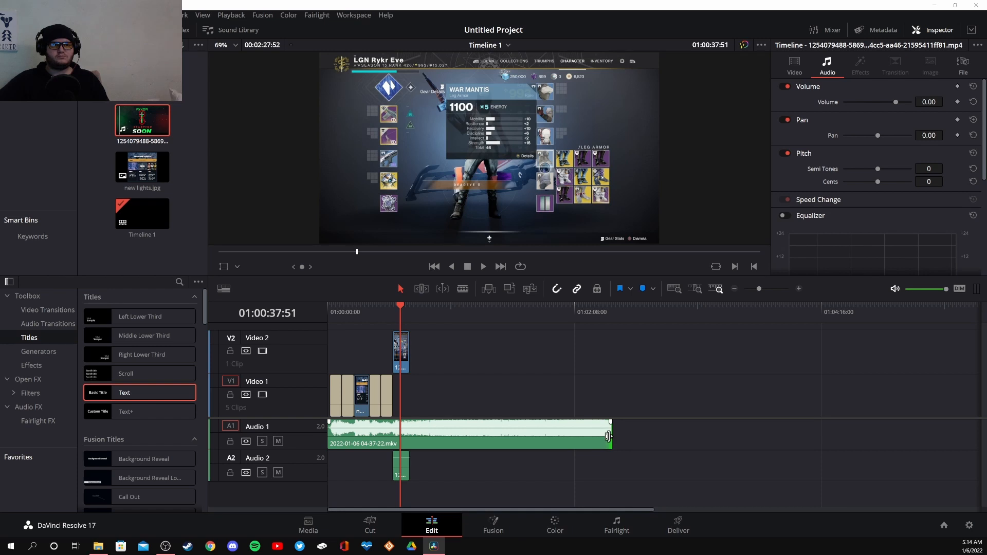
{"action": "left_click_drag", "start_coordinate": [608, 437], "coordinate": [819, 433]}
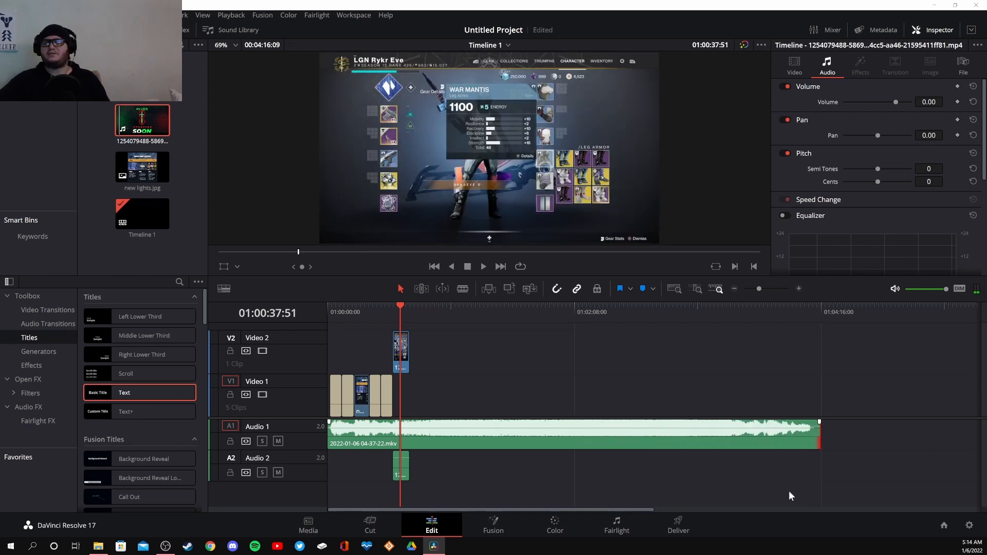
{"action": "key", "text": "ctrl+s"}
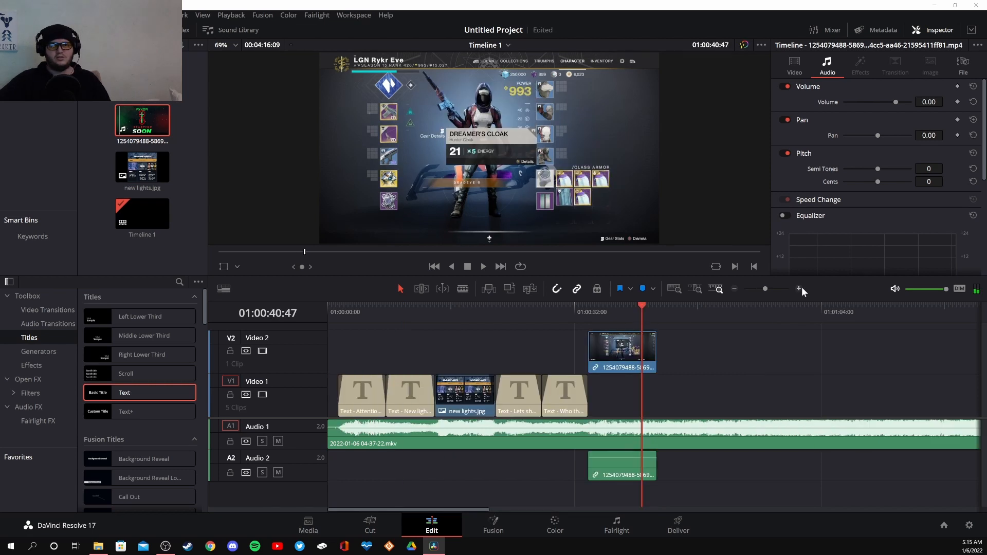
Play the gameplay clip on Video 2 from 01:00:35:02 to about 01:00:39:04 to check it against the music
{"action": "left_click", "coordinate": [799, 290]}
{"action": "left_click", "coordinate": [799, 289]}
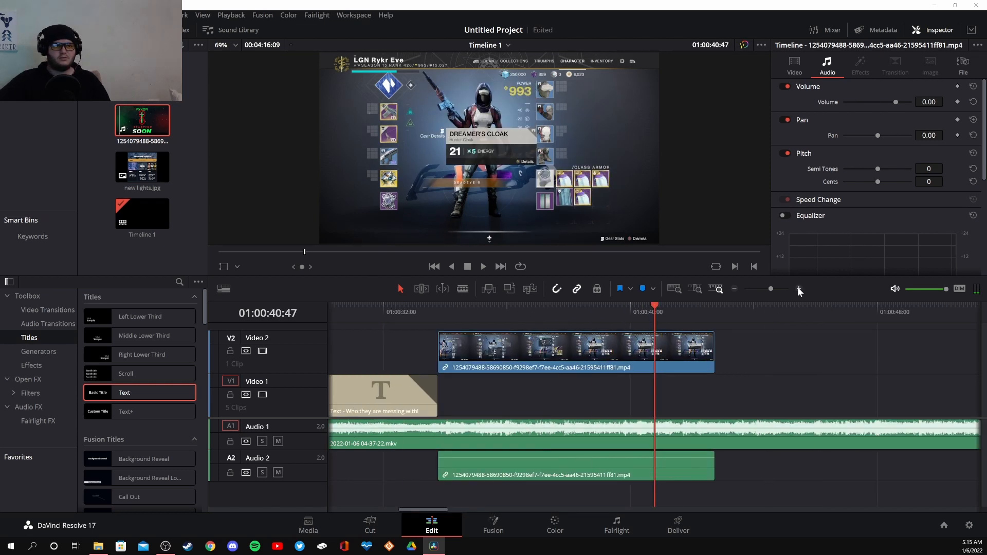
{"action": "left_click", "coordinate": [799, 289]}
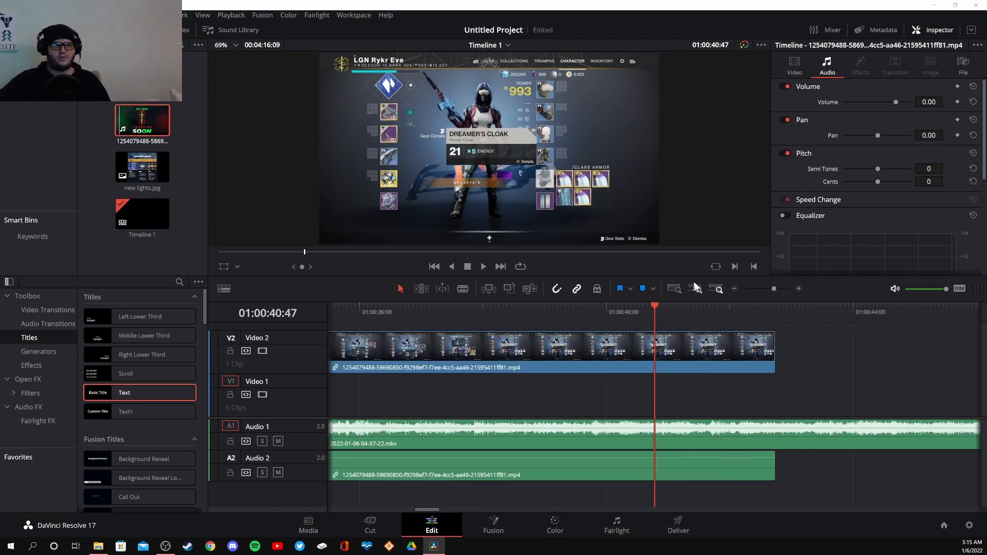
{"action": "left_click", "coordinate": [735, 289]}
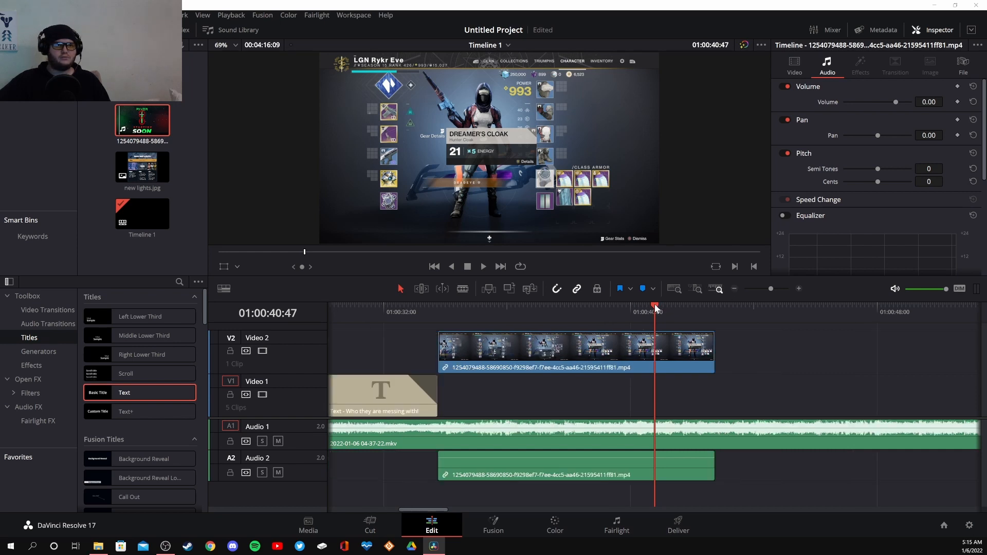
{"action": "left_click_drag", "start_coordinate": [656, 307], "coordinate": [477, 327]}
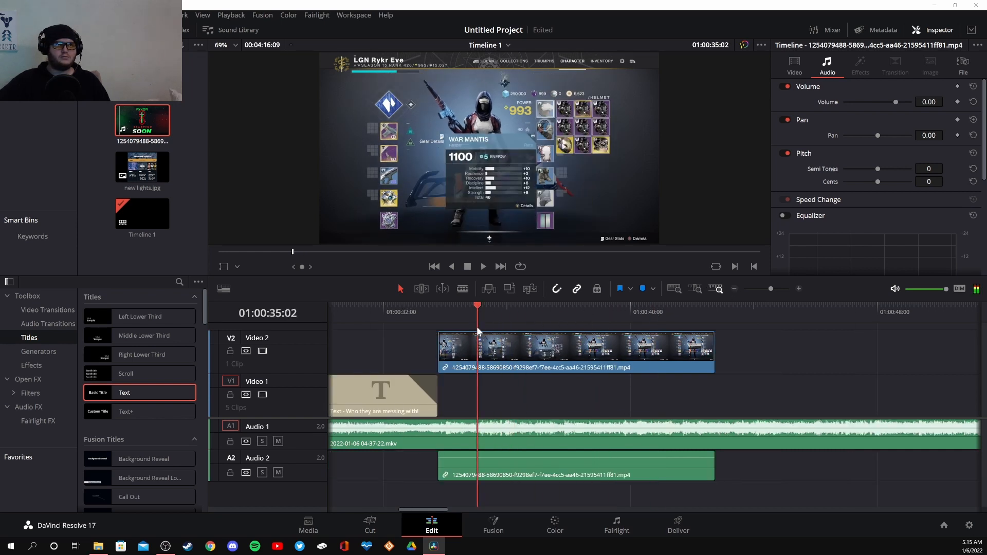
{"action": "key", "text": "space"}
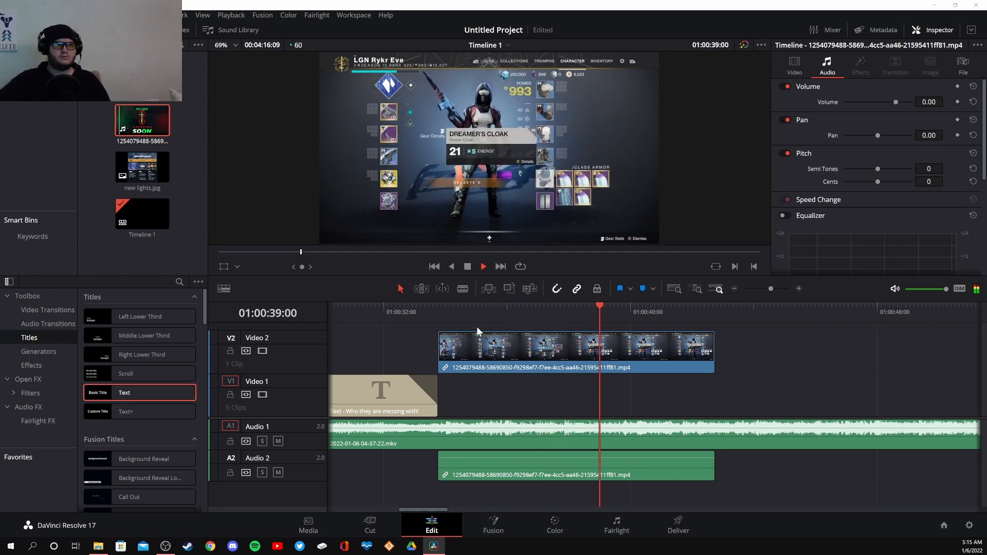
{"action": "key", "text": "space"}
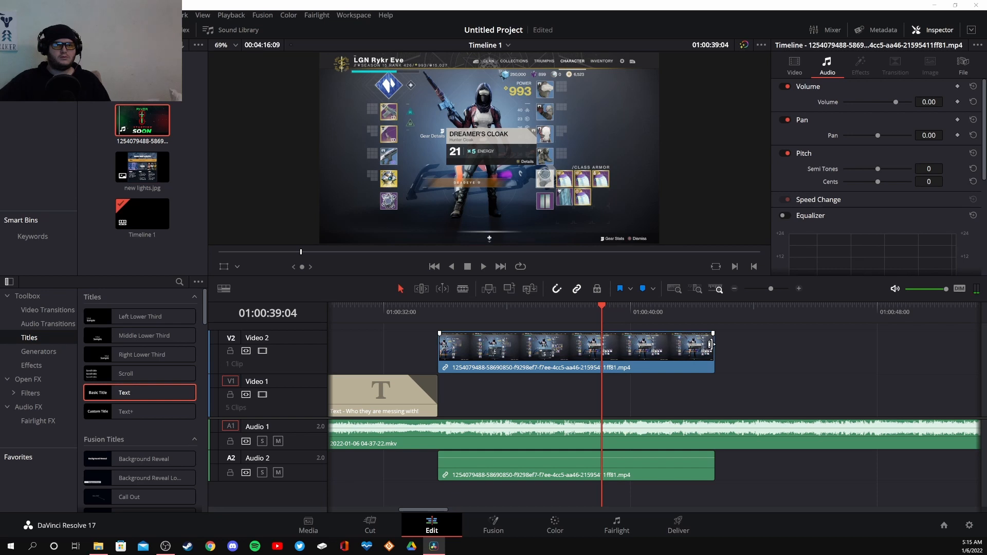
Trim the end of the gameplay clip on Video 2 to about 01:00:39:30, playing it back to match the music
{"action": "left_click_drag", "start_coordinate": [711, 345], "coordinate": [603, 354]}
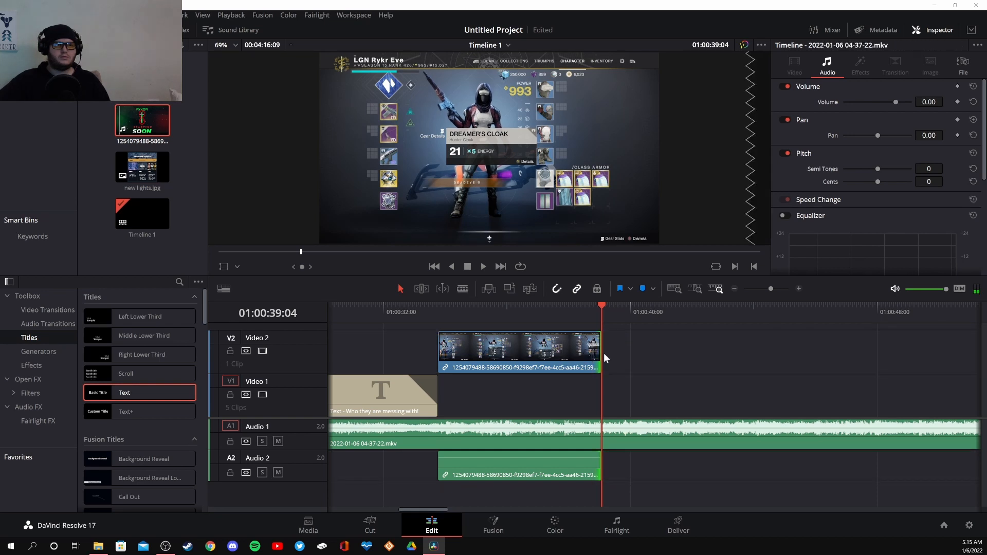
{"action": "key", "text": "space"}
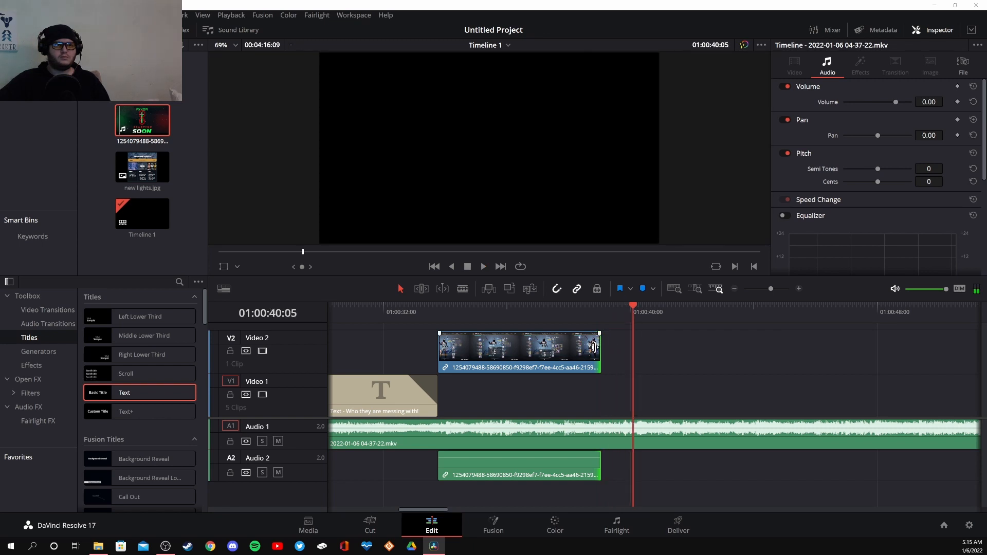
{"action": "left_click_drag", "start_coordinate": [595, 348], "coordinate": [613, 348]}
{"action": "left_click_drag", "start_coordinate": [633, 309], "coordinate": [497, 320]}
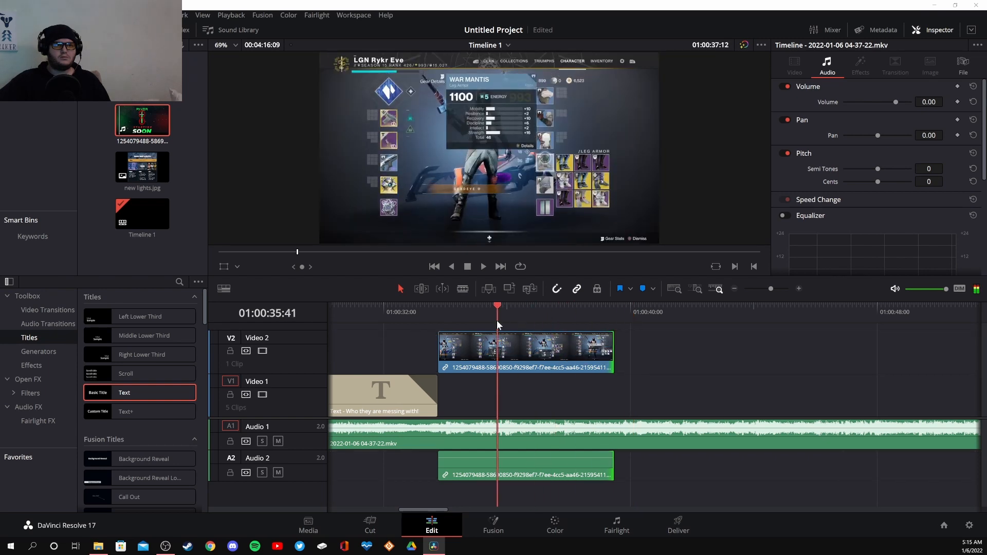
{"action": "key", "text": "space"}
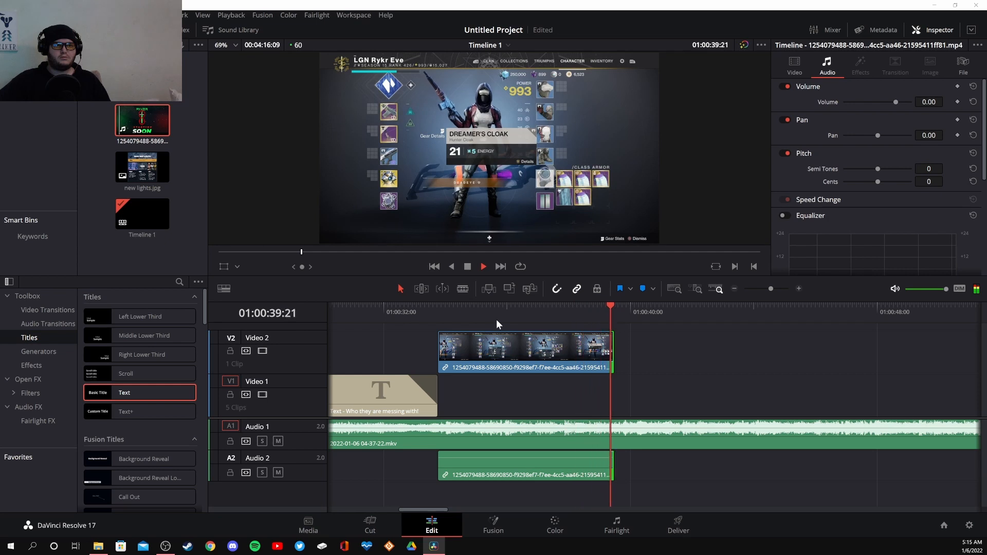
{"action": "key", "text": "space"}
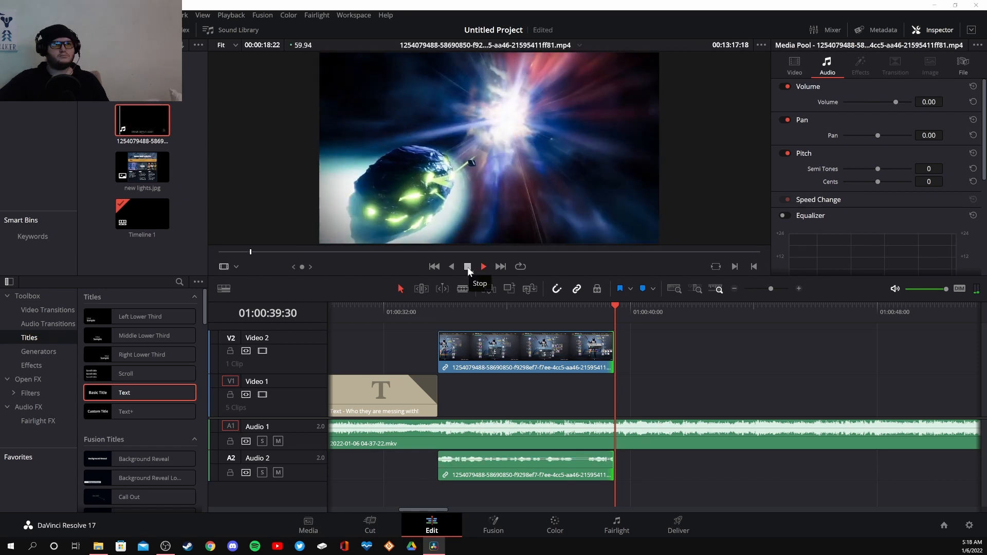
Stop the source preview and place the marked gameplay section on Video 2 directly after the first gameplay clip
{"action": "left_click", "coordinate": [467, 266]}
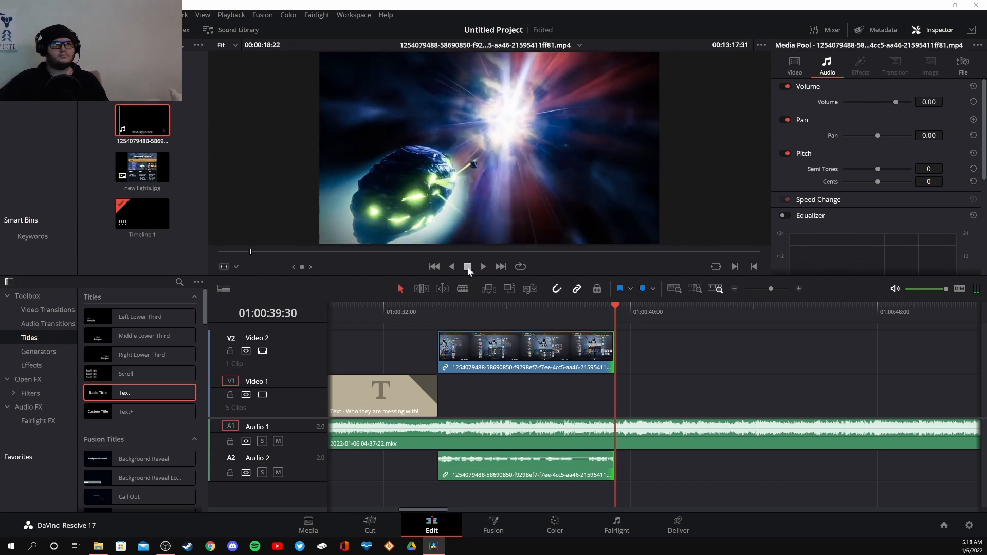
{"action": "left_click_drag", "start_coordinate": [431, 203], "coordinate": [622, 368]}
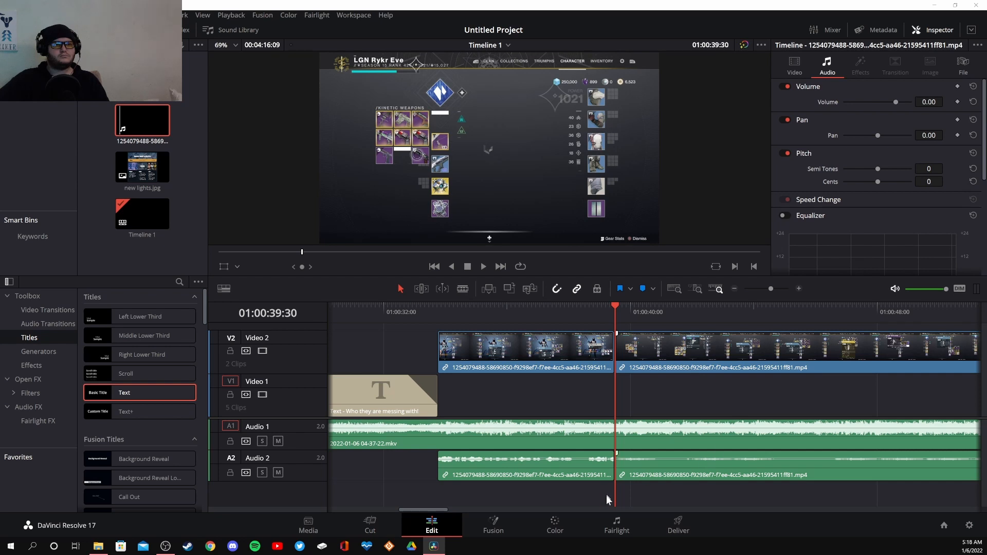
Lower the volume of both gameplay clips on Audio 2 to near silence, the second one to -98.18
{"action": "right_click", "coordinate": [517, 467]}
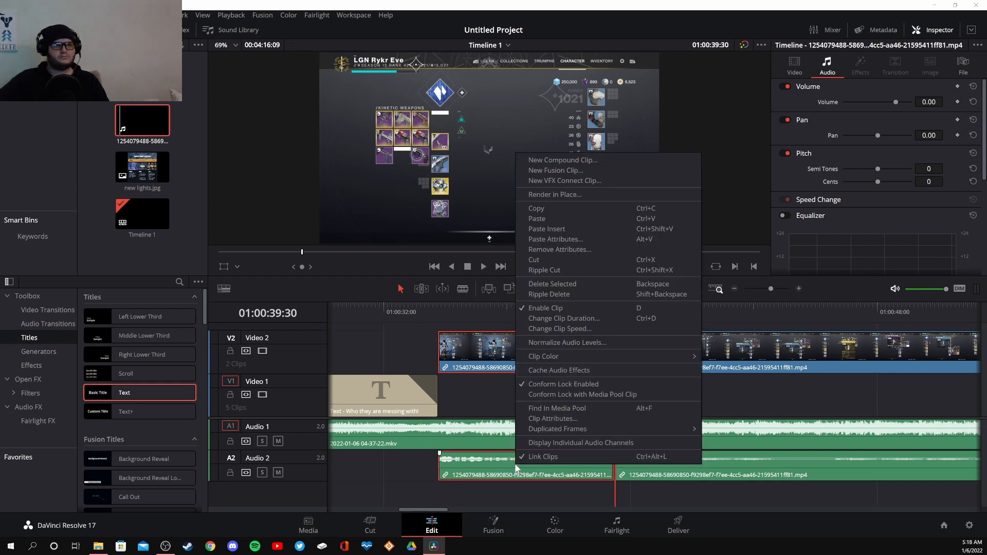
{"action": "left_click", "coordinate": [413, 471]}
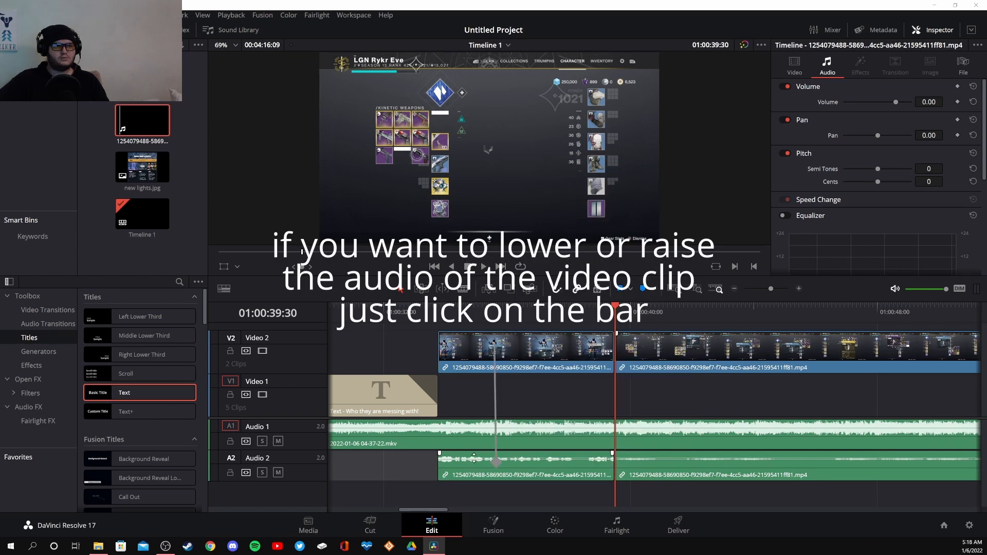
{"action": "left_click_drag", "start_coordinate": [474, 457], "coordinate": [474, 487]}
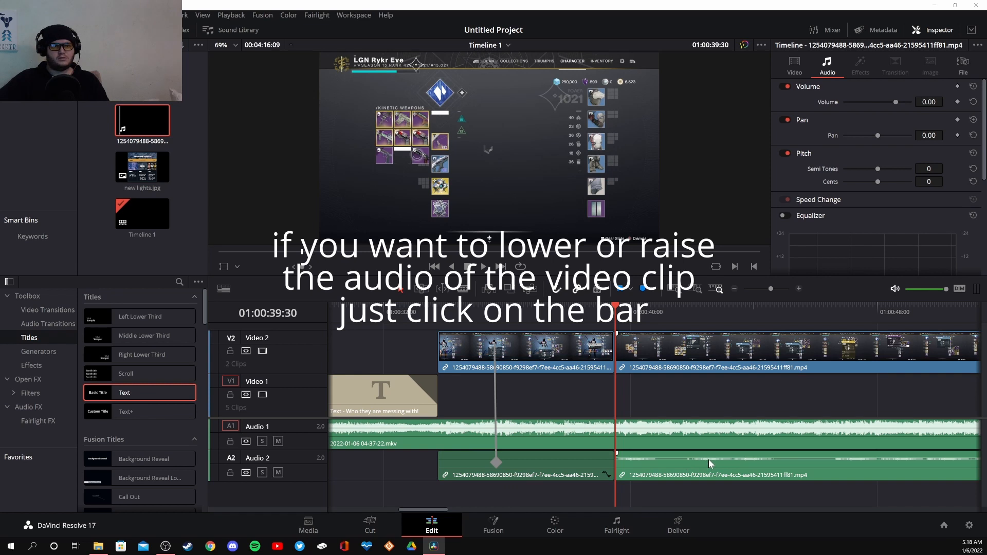
{"action": "left_click_drag", "start_coordinate": [709, 458], "coordinate": [708, 478]}
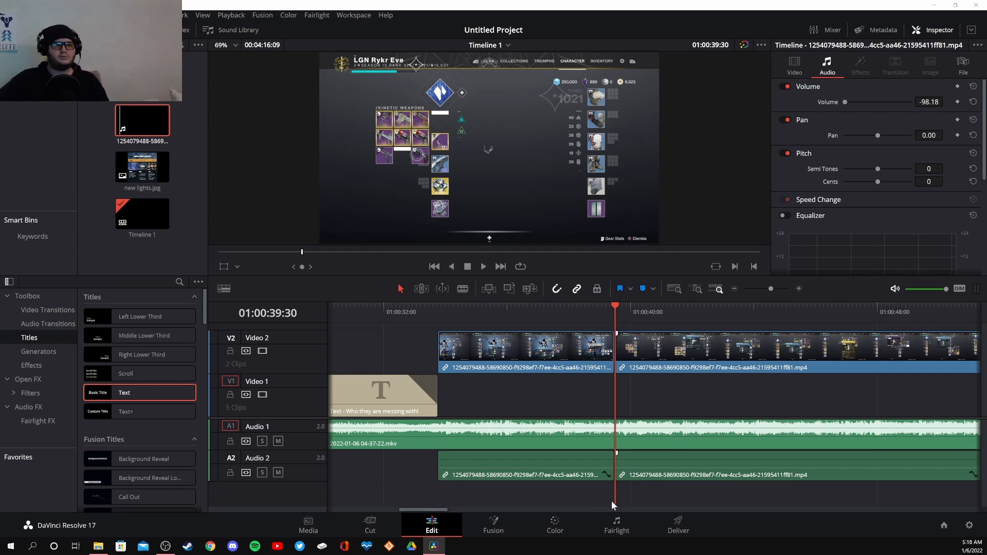
{"action": "left_click", "coordinate": [673, 350]}
{"action": "right_click", "coordinate": [674, 350]}
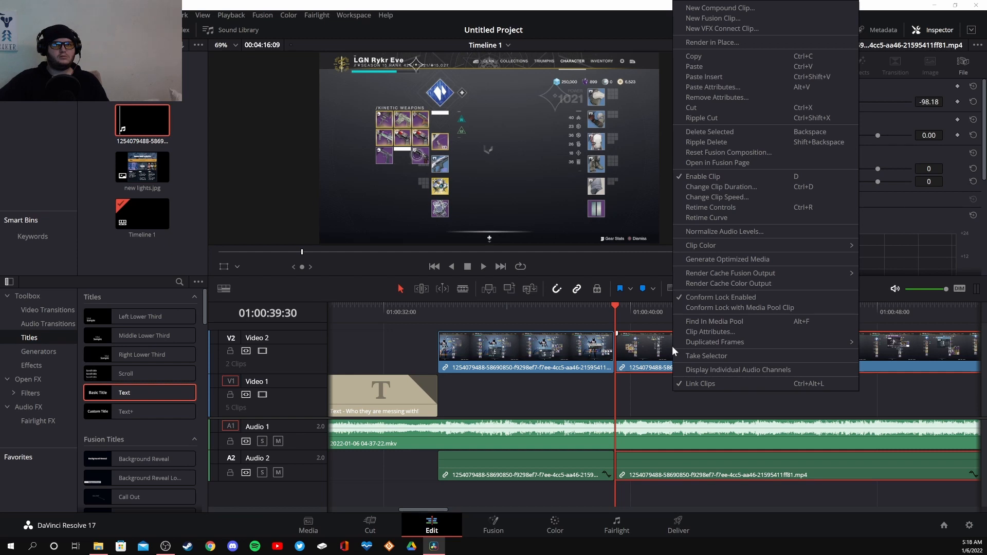
{"action": "left_click", "coordinate": [734, 218]}
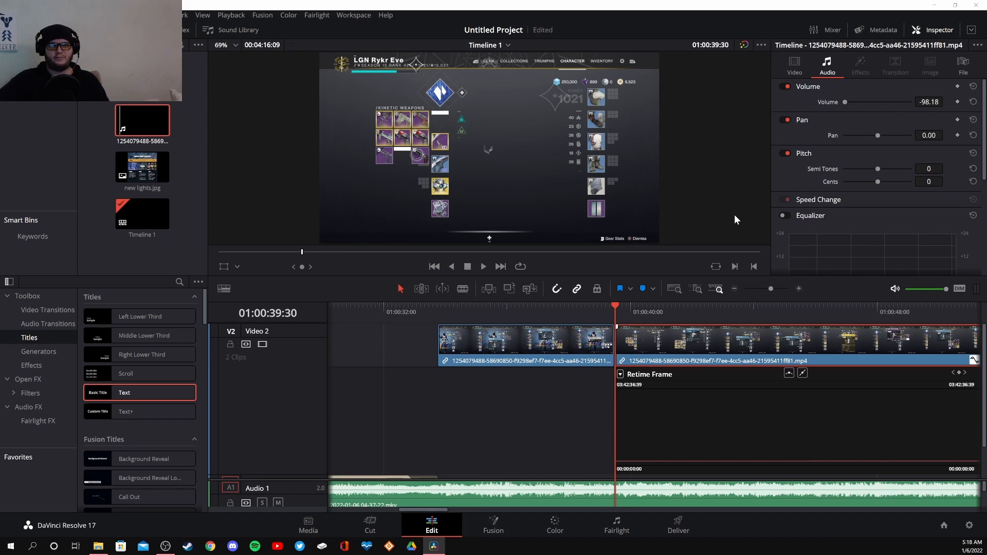
{"action": "scroll", "coordinate": [883, 381], "scroll_direction": "right", "scroll_amount": 5}
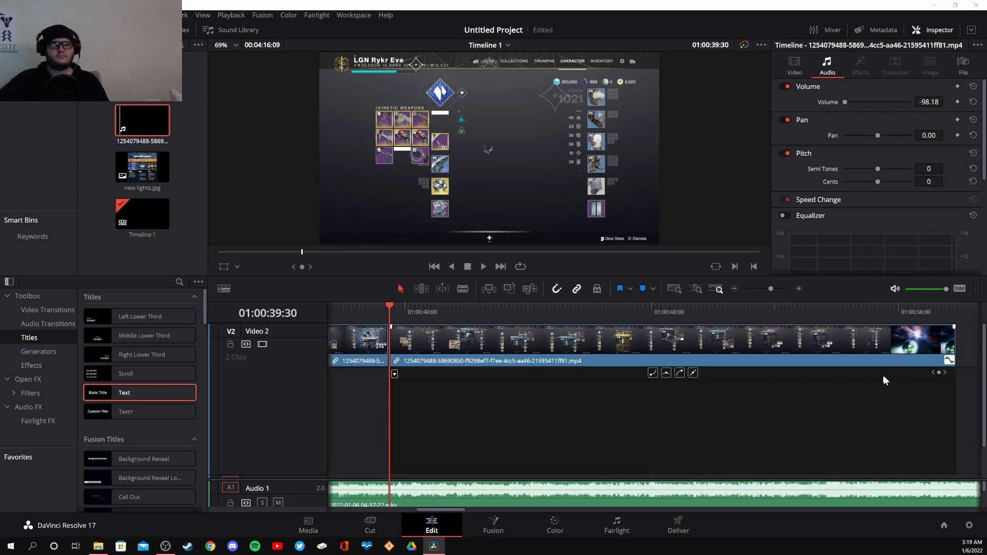
{"action": "left_click", "coordinate": [949, 361]}
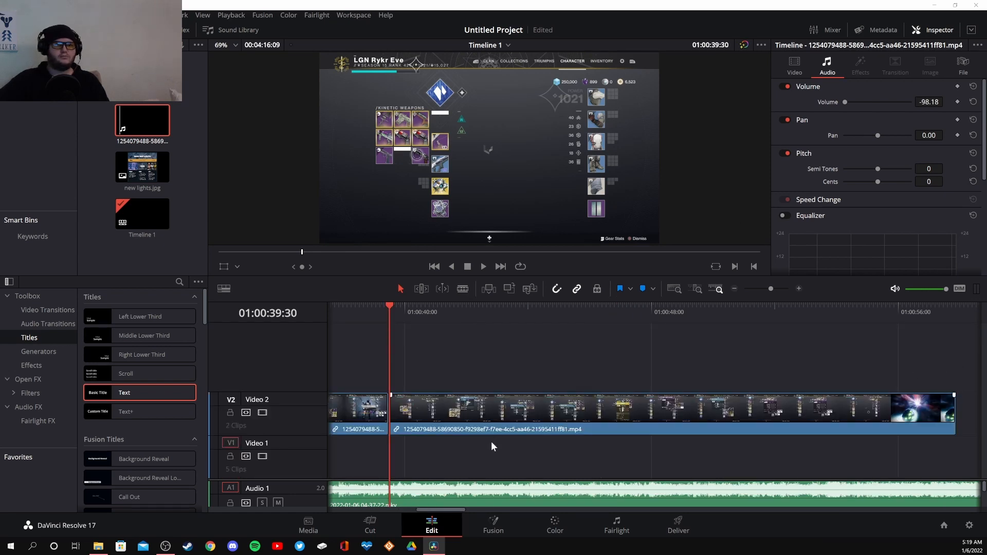
Show the retime controls for the second gameplay clip on Video 2 and set its speed to 200%
{"action": "right_click", "coordinate": [456, 412]}
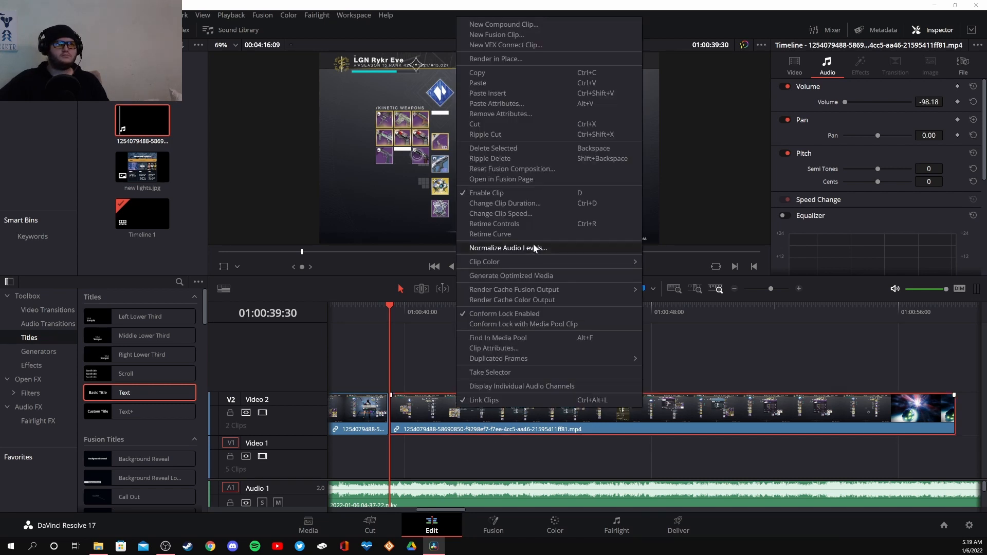
{"action": "left_click", "coordinate": [526, 223]}
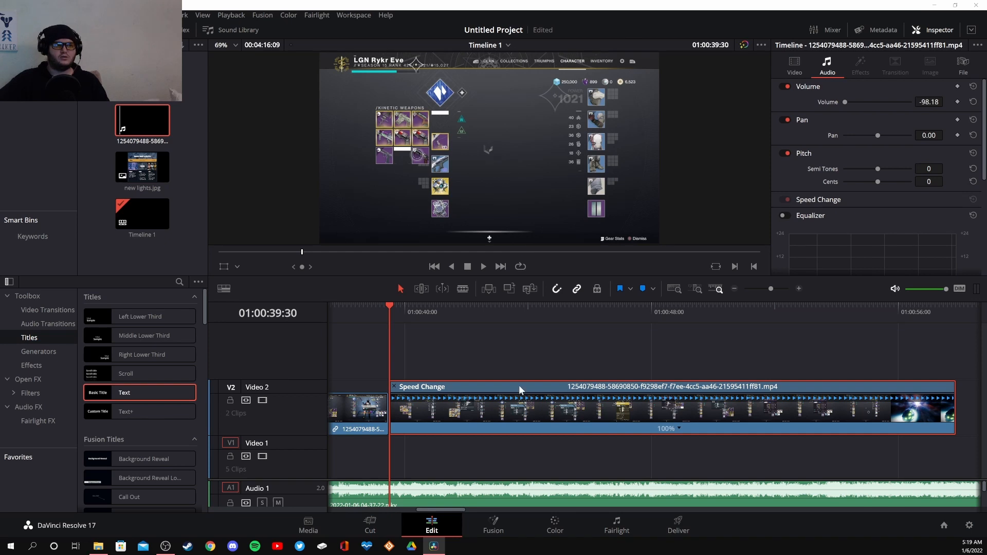
{"action": "left_click", "coordinate": [677, 431]}
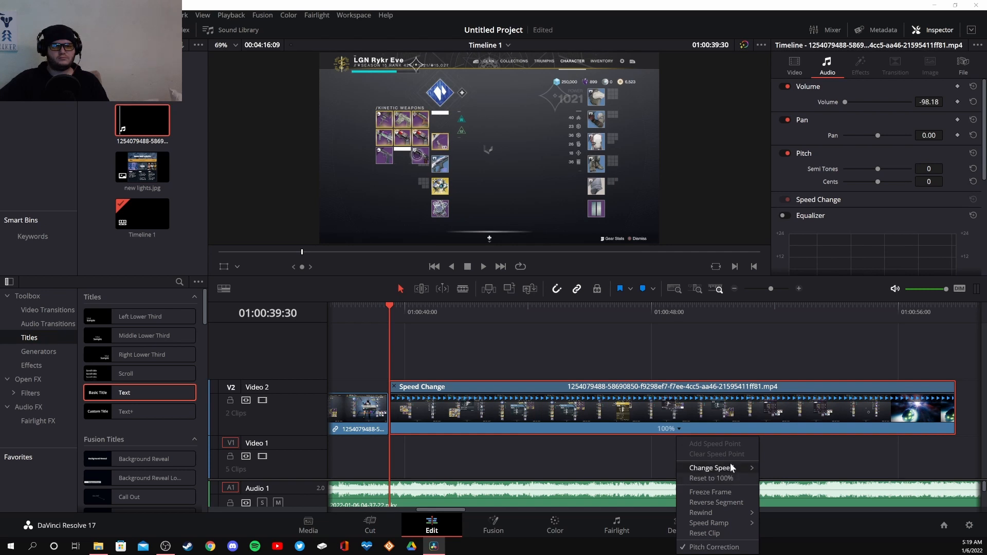
{"action": "mouse_move", "coordinate": [731, 469]}
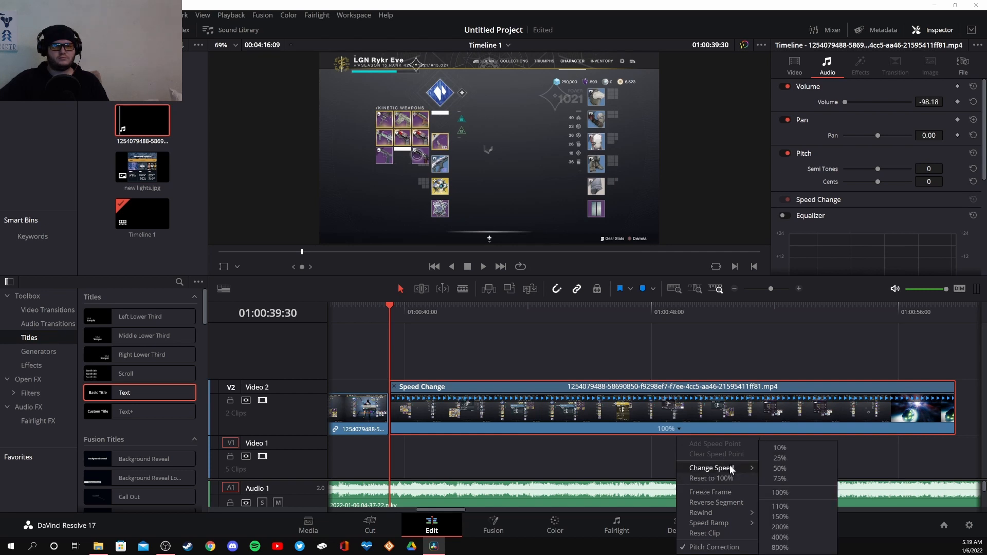
{"action": "left_click", "coordinate": [781, 523]}
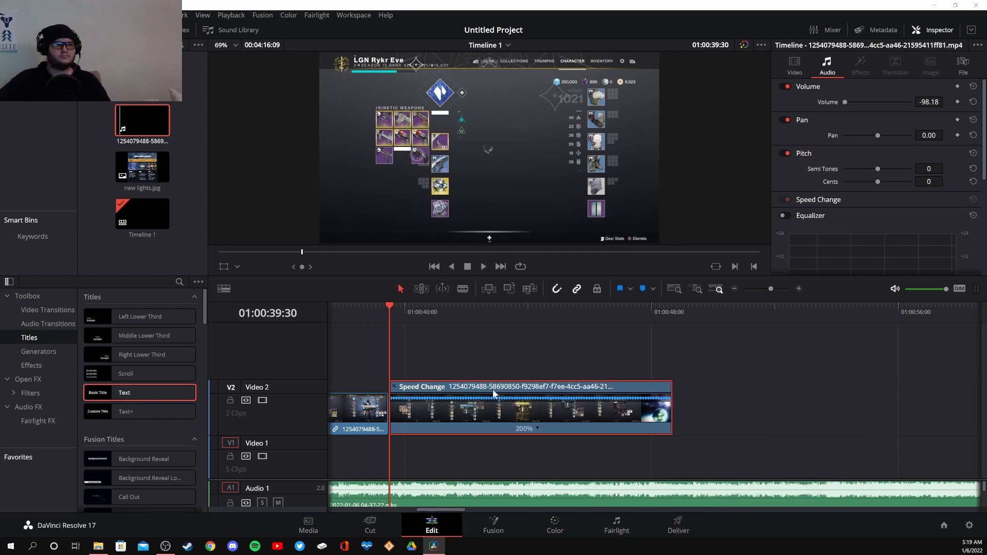
Play the sped-up gameplay clip through to its end, then replay it from 01:00:44:50 to check it against the music
{"action": "key", "text": "space"}
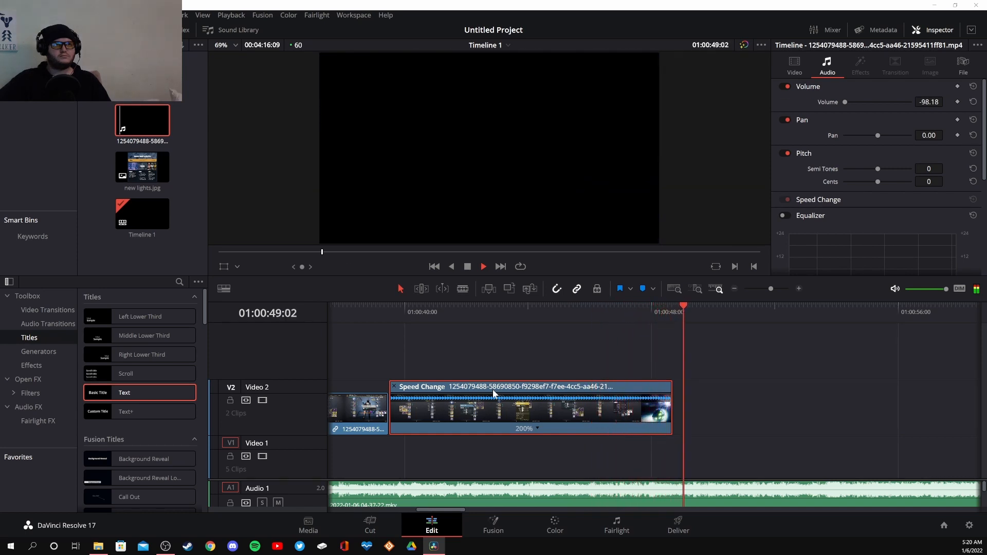
{"action": "key", "text": "space"}
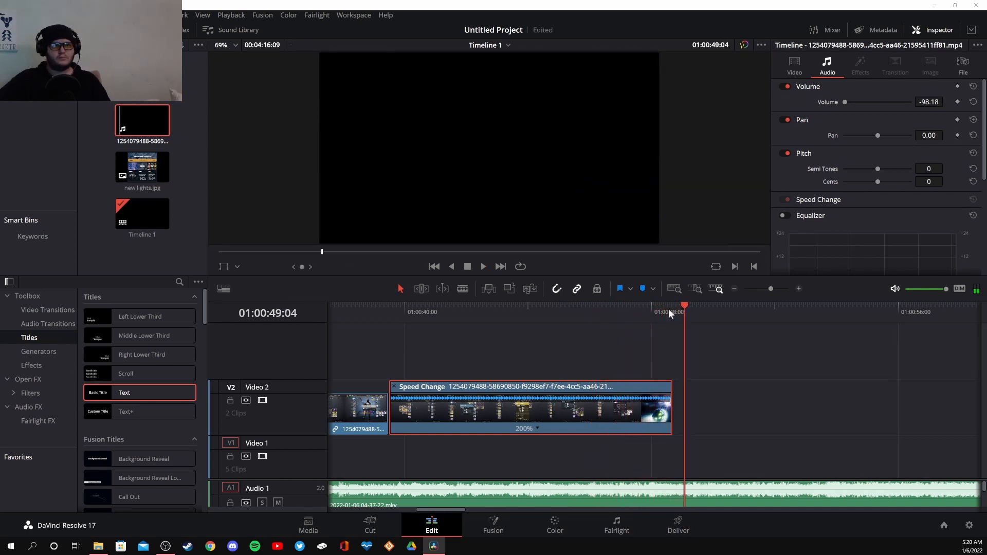
{"action": "left_click", "coordinate": [683, 306]}
{"action": "left_click_drag", "start_coordinate": [683, 304], "coordinate": [553, 316]}
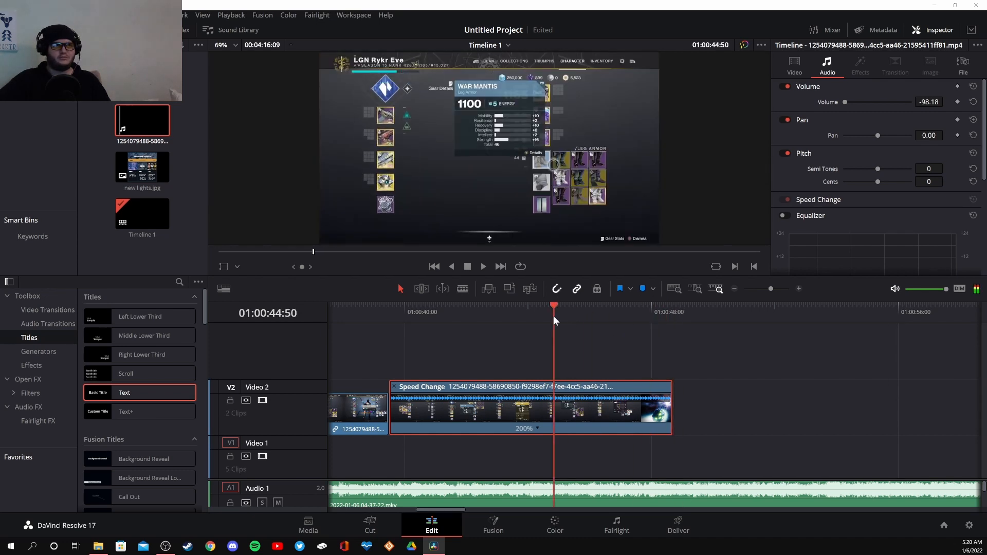
{"action": "key", "text": "space"}
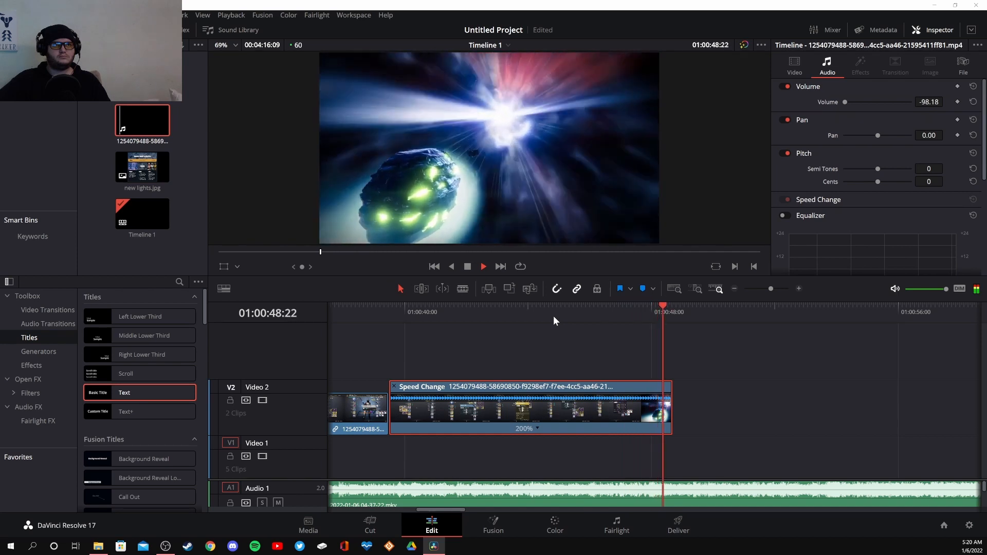
{"action": "key", "text": "space"}
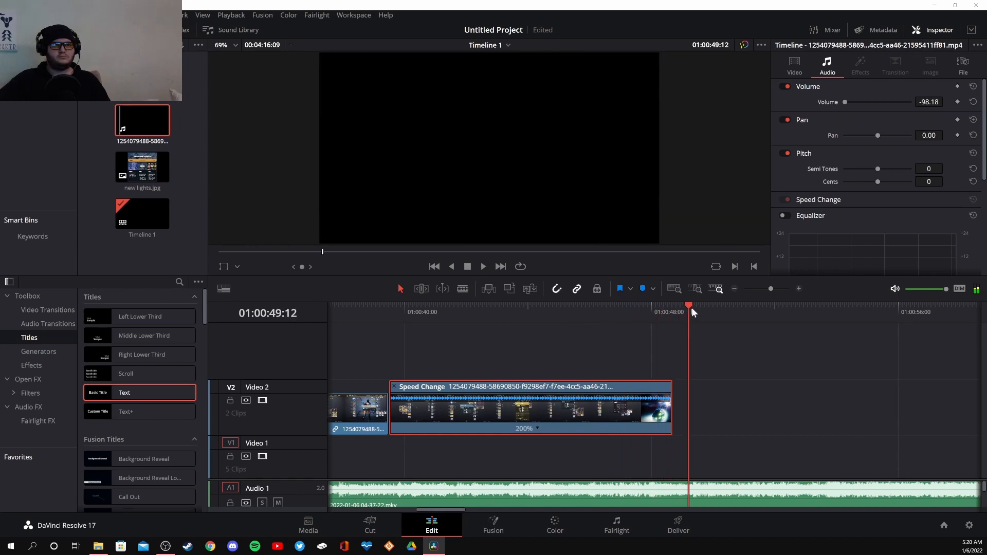
Split the sped-up gameplay clip on Video 2 at 01:00:47:05, where the character screen cuts to black
{"action": "left_click_drag", "start_coordinate": [688, 304], "coordinate": [621, 321]}
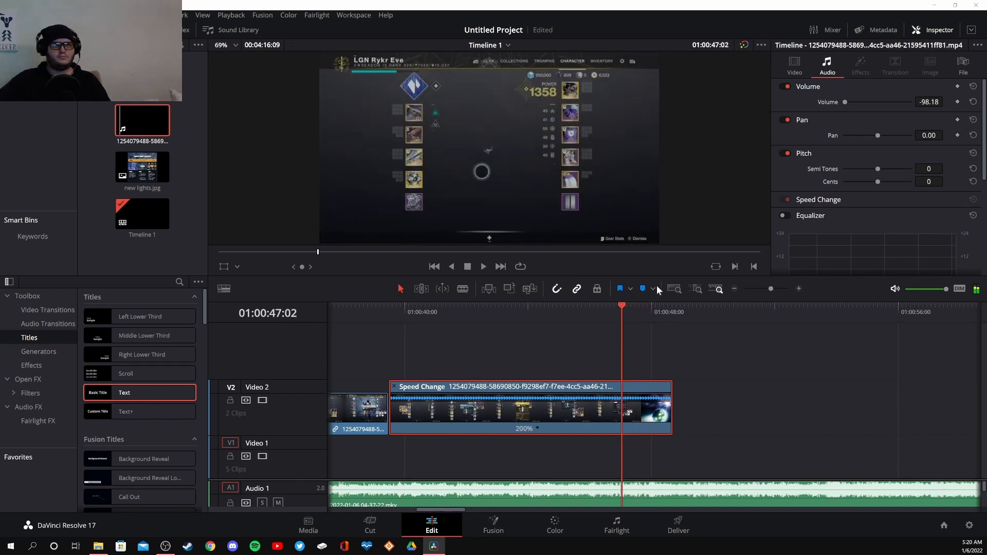
{"action": "left_click", "coordinate": [798, 289]}
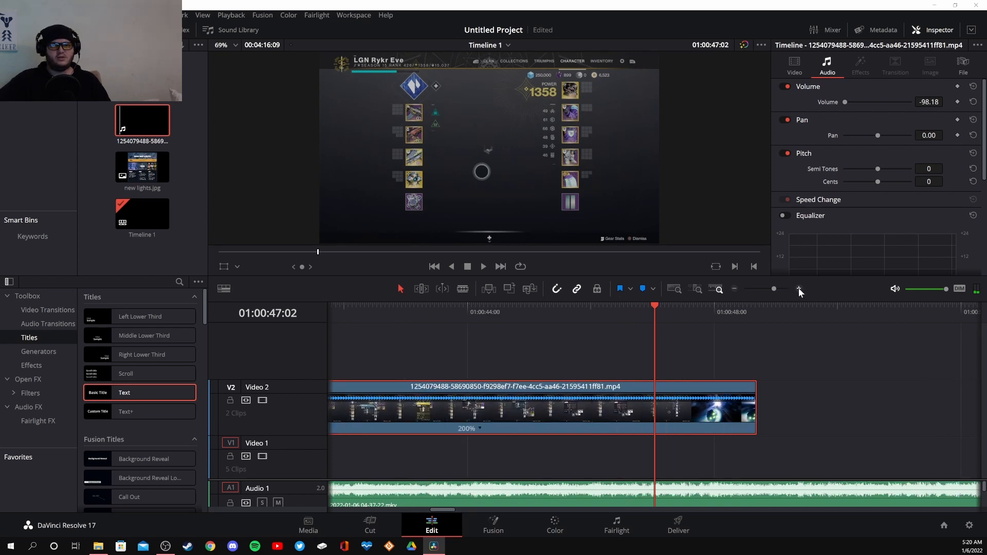
{"action": "left_click", "coordinate": [798, 289]}
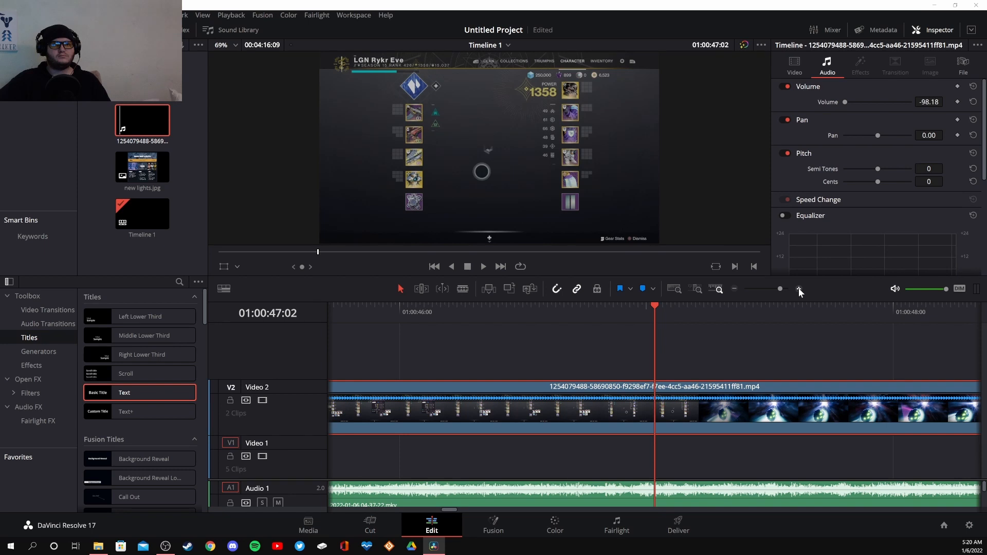
{"action": "left_click", "coordinate": [799, 288]}
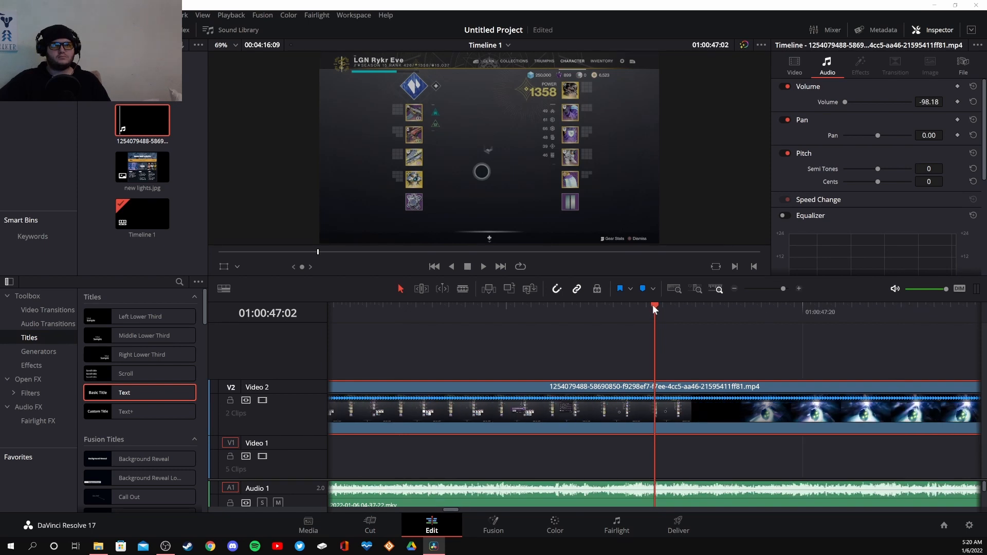
{"action": "left_click_drag", "start_coordinate": [653, 305], "coordinate": [680, 305]}
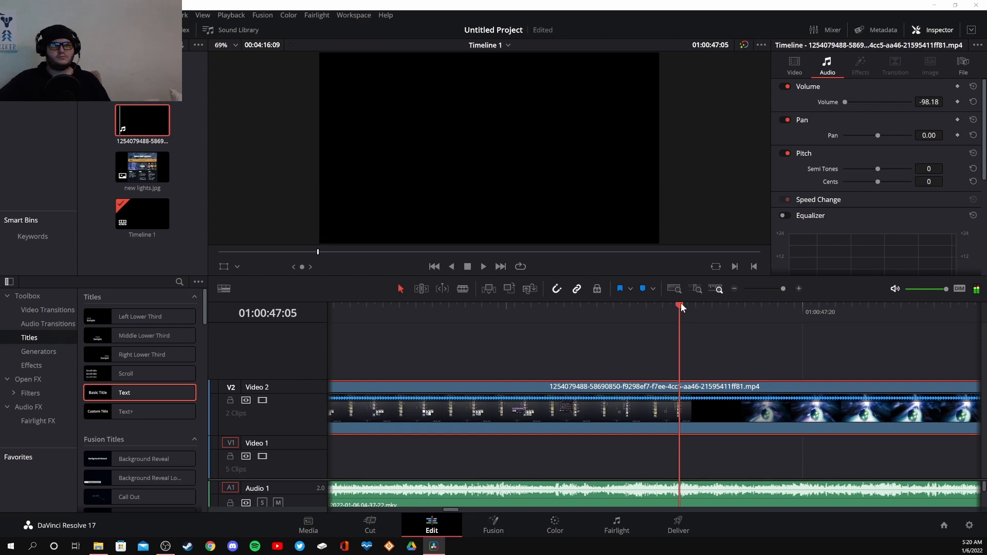
{"action": "left_click", "coordinate": [463, 290]}
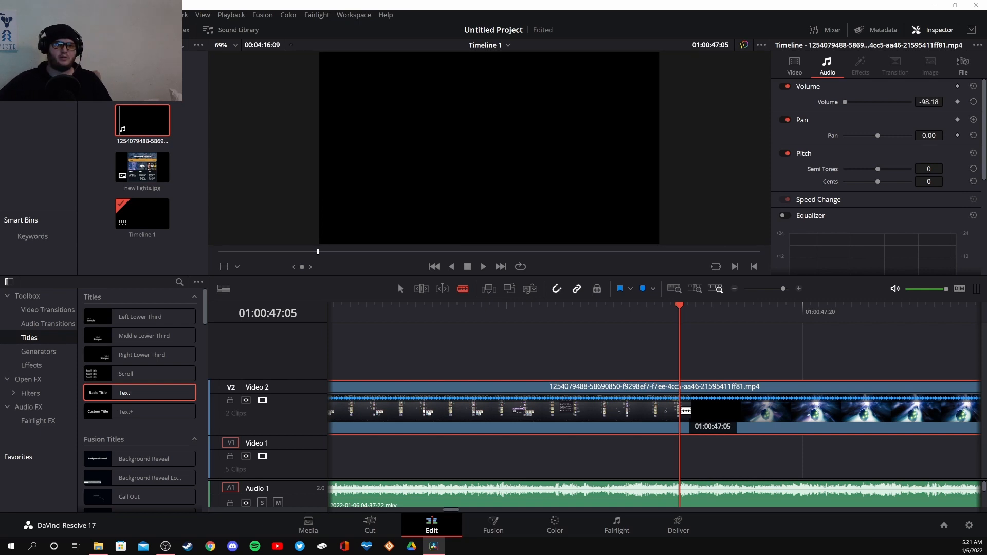
{"action": "left_click", "coordinate": [686, 410]}
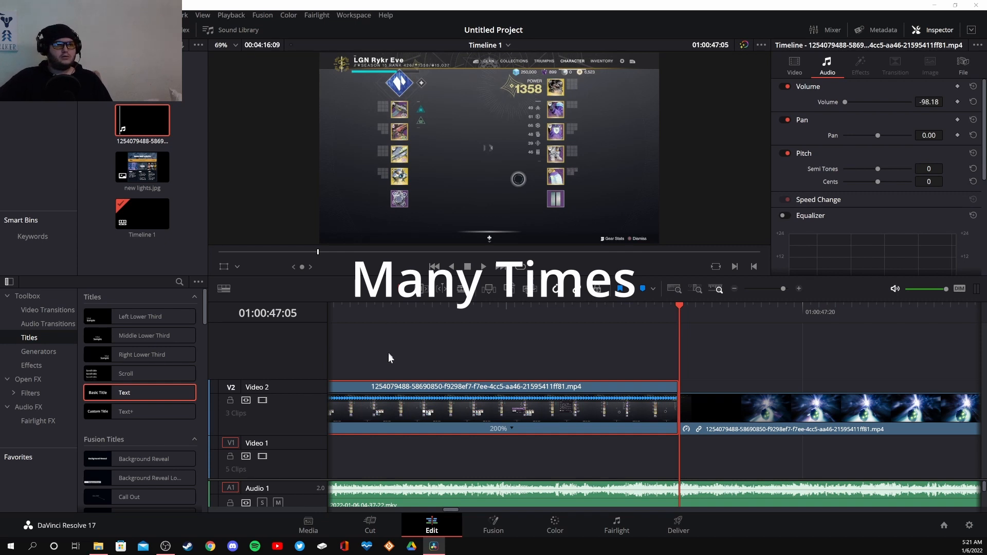
{"action": "left_click", "coordinate": [734, 289]}
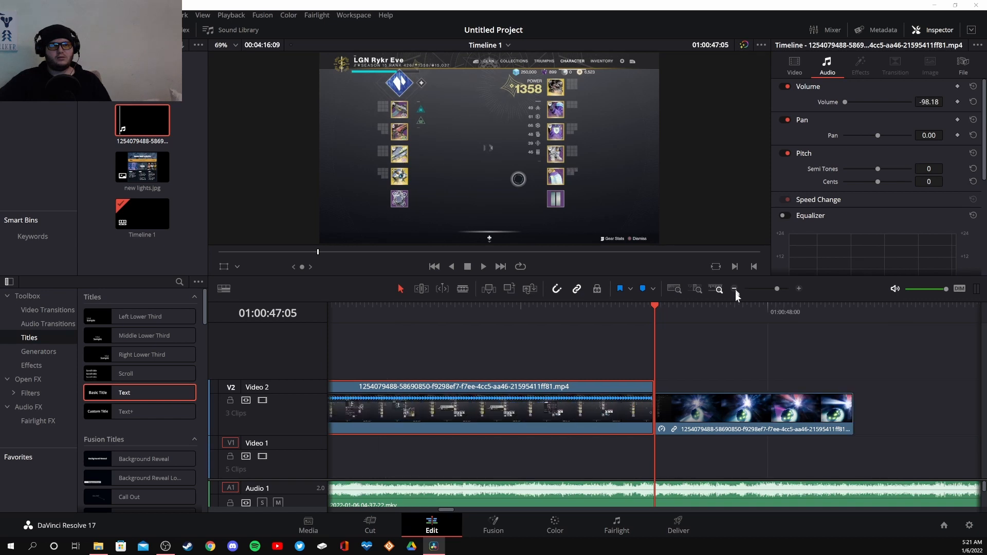
{"action": "right_click", "coordinate": [733, 414]}
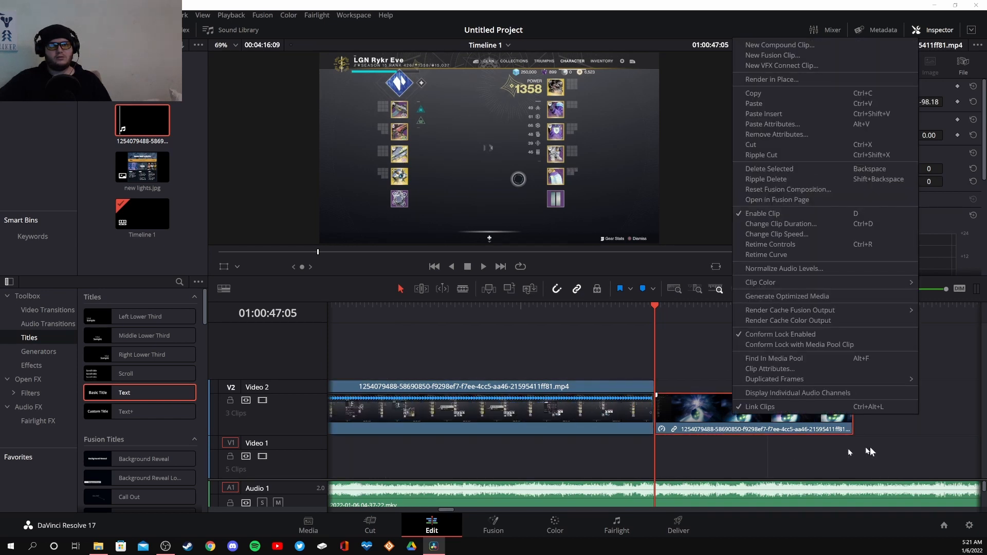
{"action": "left_click", "coordinate": [907, 451]}
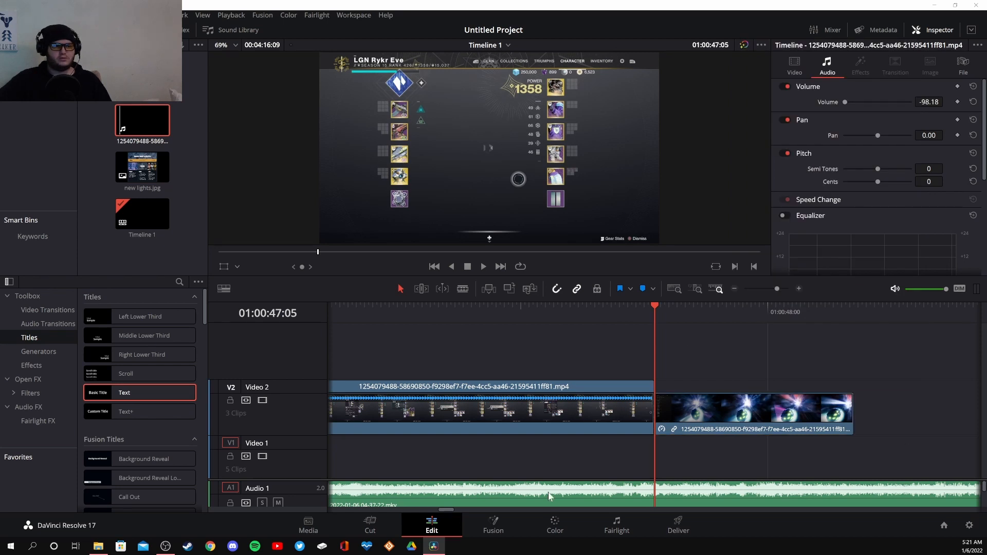
Play the timeline from 01:00:38:42 past the end of the gameplay clips on Video 2 to check the split
{"action": "left_click", "coordinate": [734, 289]}
{"action": "left_click", "coordinate": [734, 289]}
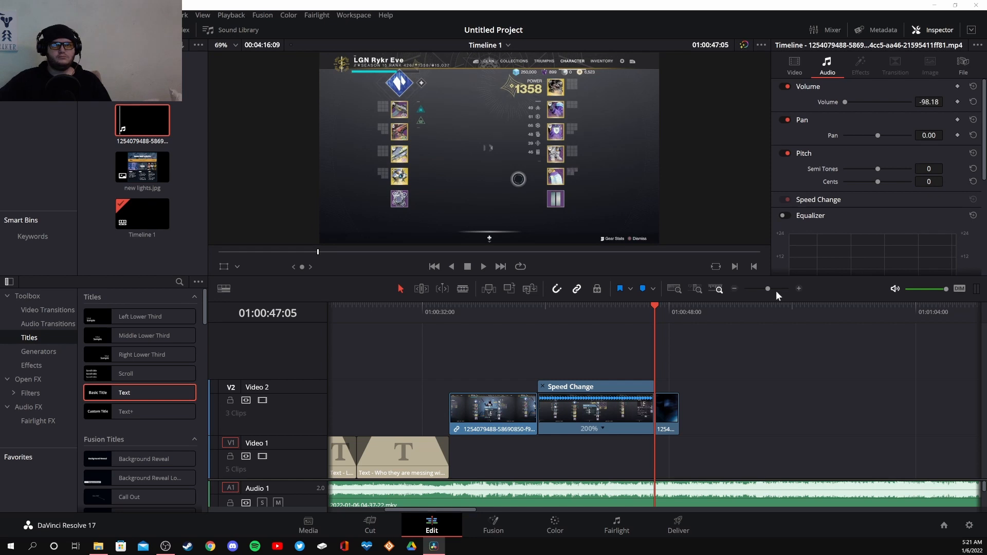
{"action": "left_click", "coordinate": [799, 288]}
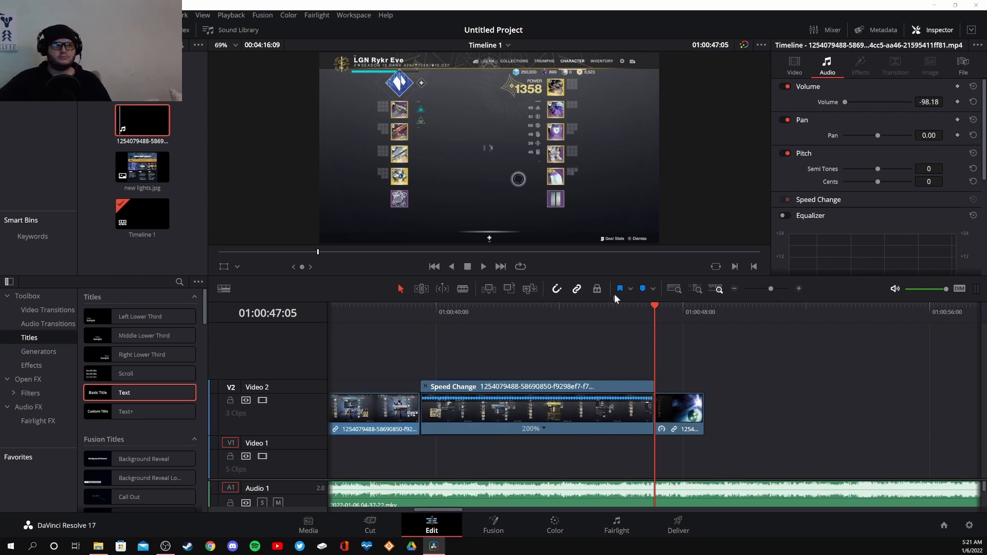
{"action": "left_click_drag", "start_coordinate": [655, 304], "coordinate": [395, 320]}
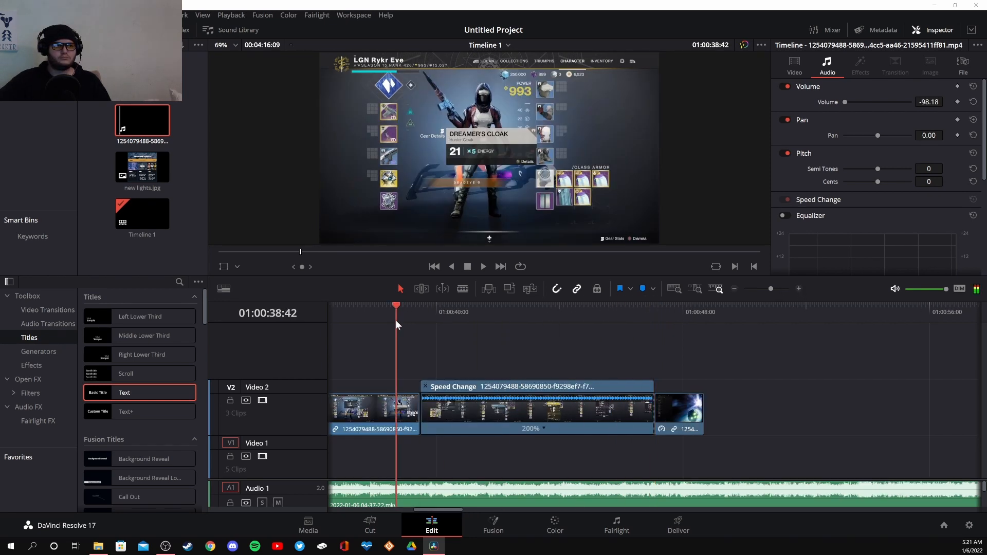
{"action": "key", "text": "space"}
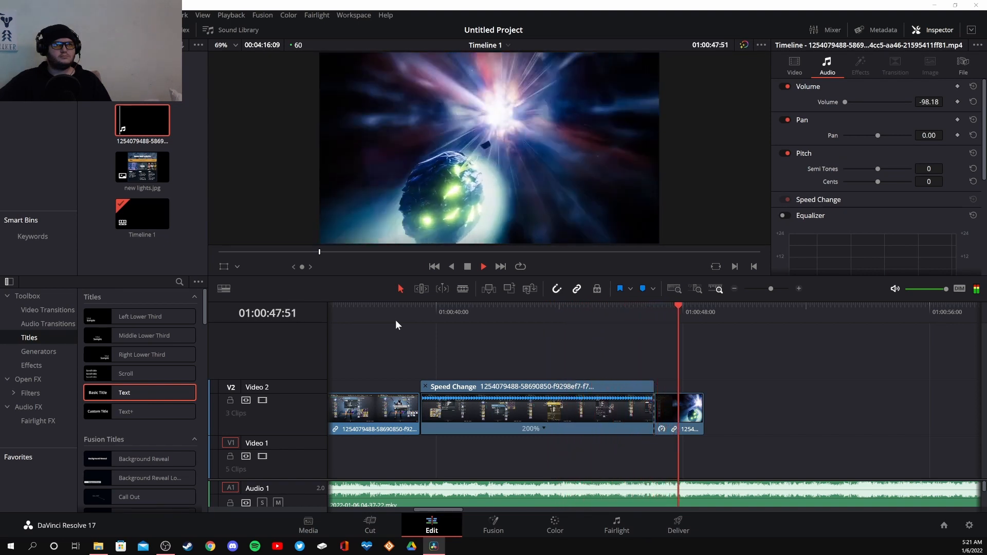
{"action": "key", "text": "space"}
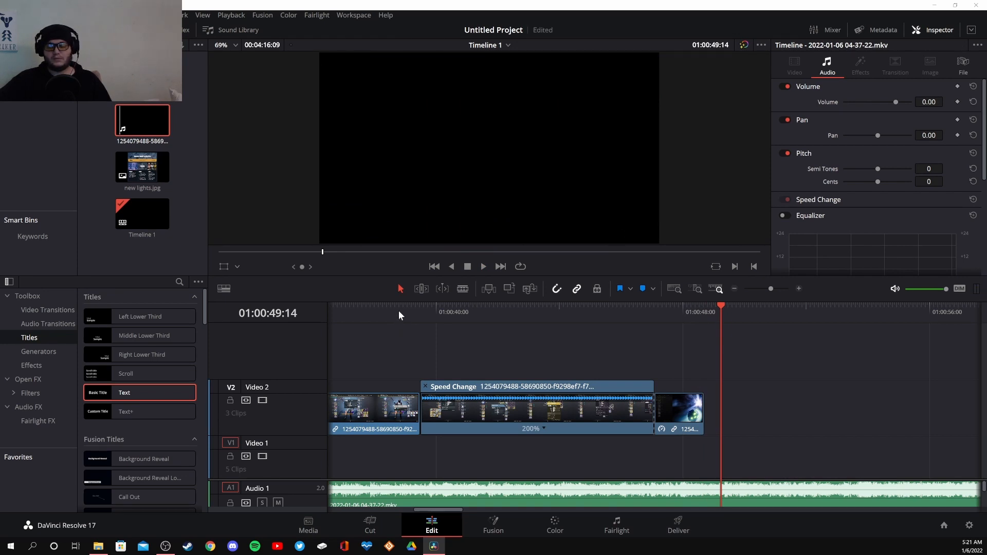
Park the playhead at 01:00:42:41 and set the zoom of the 200% speed gameplay clip on Video 2 to 2.070
{"action": "left_click", "coordinate": [557, 411]}
{"action": "left_click", "coordinate": [519, 307]}
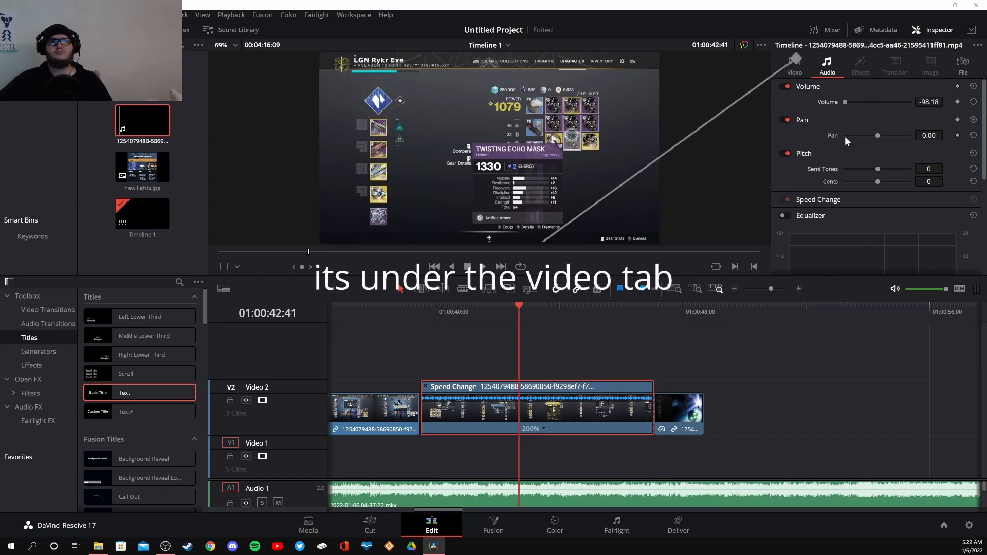
{"action": "scroll", "coordinate": [845, 138], "scroll_direction": "down", "scroll_amount": 5}
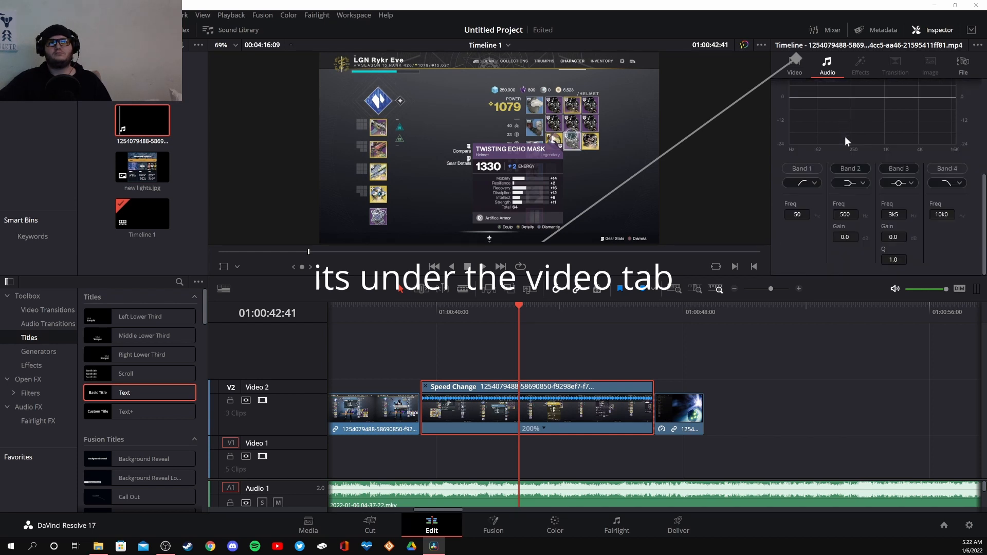
{"action": "scroll", "coordinate": [845, 137], "scroll_direction": "up", "scroll_amount": 4}
{"action": "scroll", "coordinate": [844, 137], "scroll_direction": "up", "scroll_amount": 1}
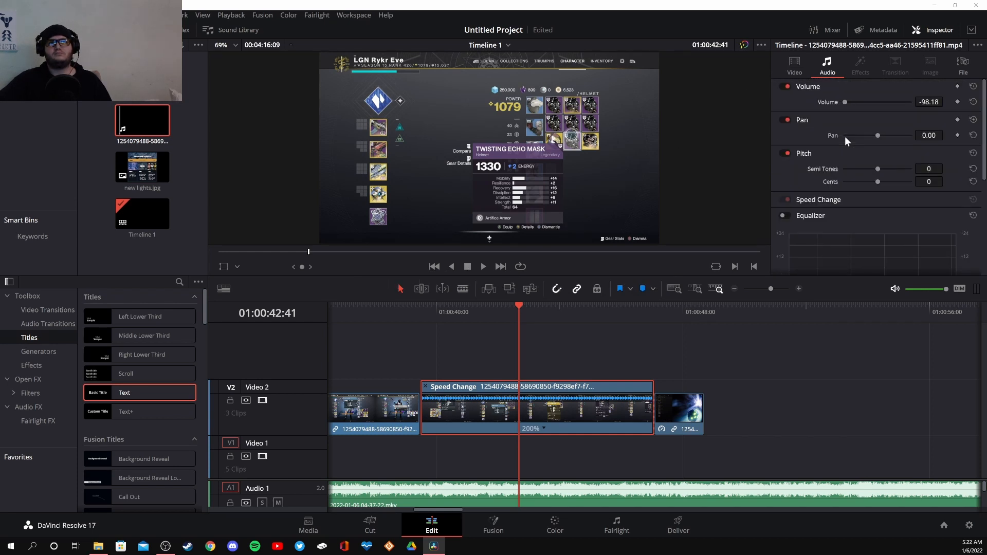
{"action": "left_click", "coordinate": [794, 63]}
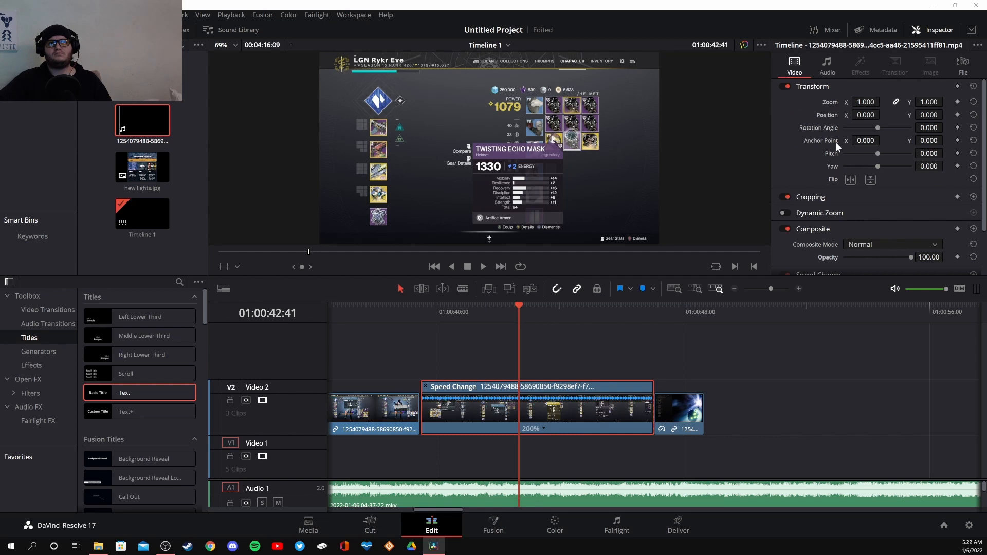
{"action": "left_click_drag", "start_coordinate": [867, 101], "coordinate": [883, 101]}
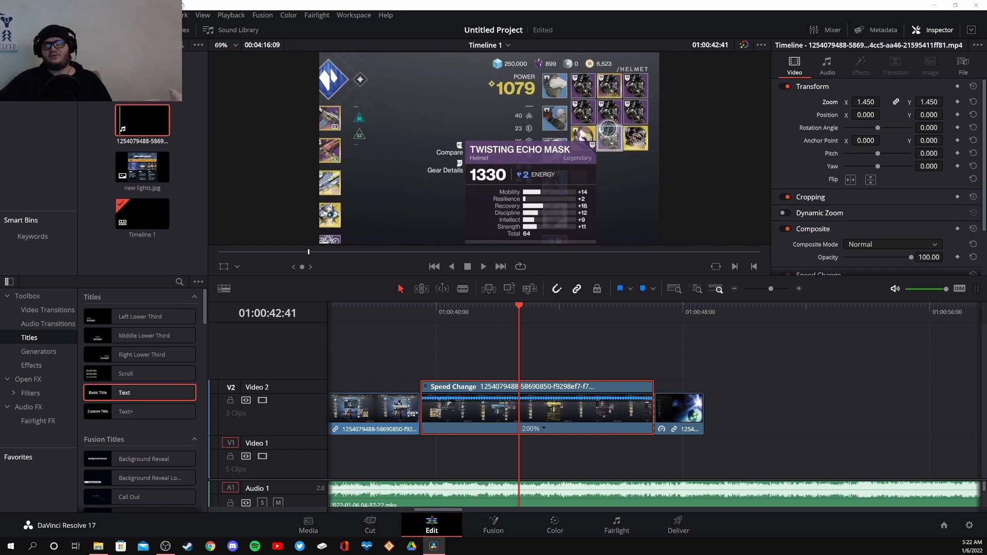
{"action": "key", "text": "q"}
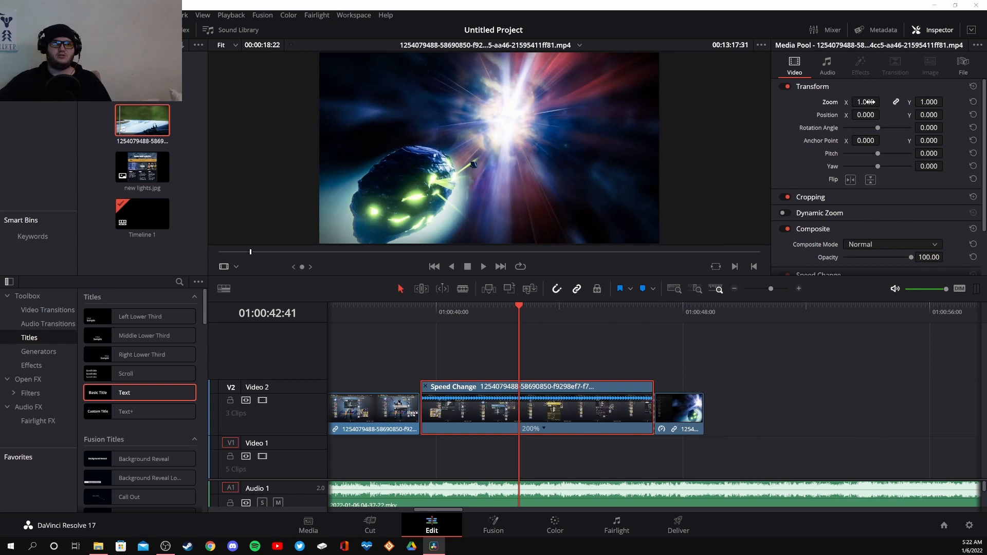
{"action": "left_click", "coordinate": [540, 409]}
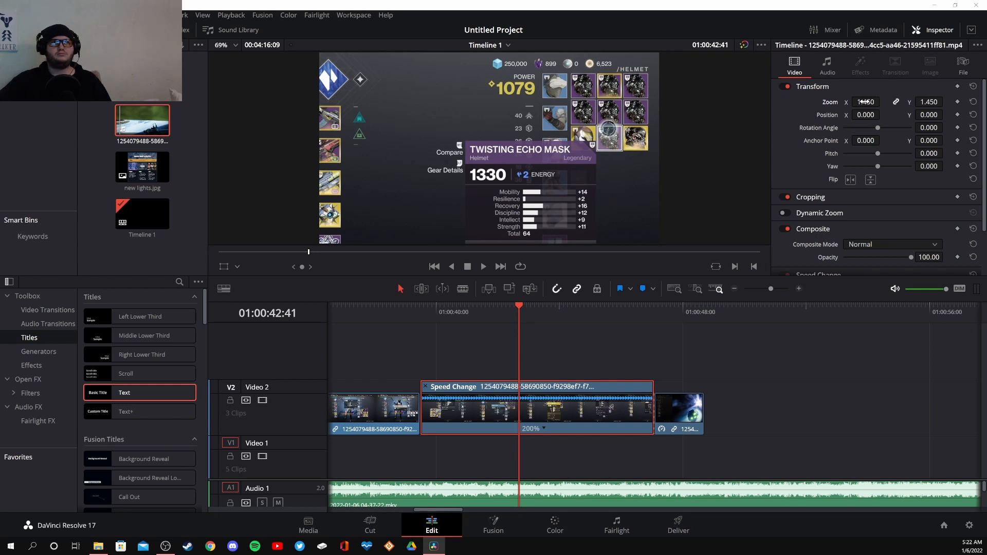
{"action": "left_click_drag", "start_coordinate": [879, 102], "coordinate": [883, 101]}
{"action": "left_click_drag", "start_coordinate": [866, 102], "coordinate": [882, 102]}
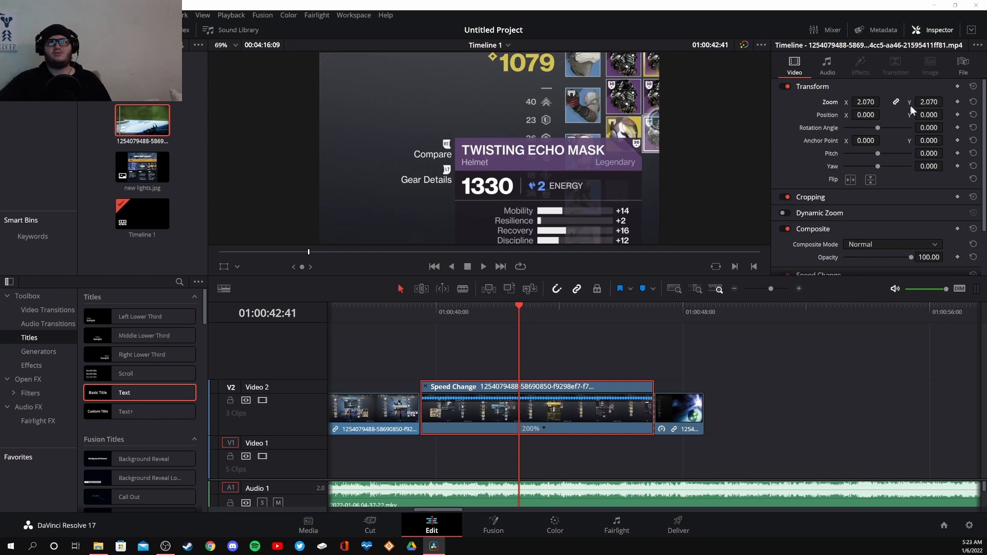
Reposition the zoomed gameplay clip to X -352 and Y -463 so the helmet inventory is framed
{"action": "left_click_drag", "start_coordinate": [866, 115], "coordinate": [574, 115]}
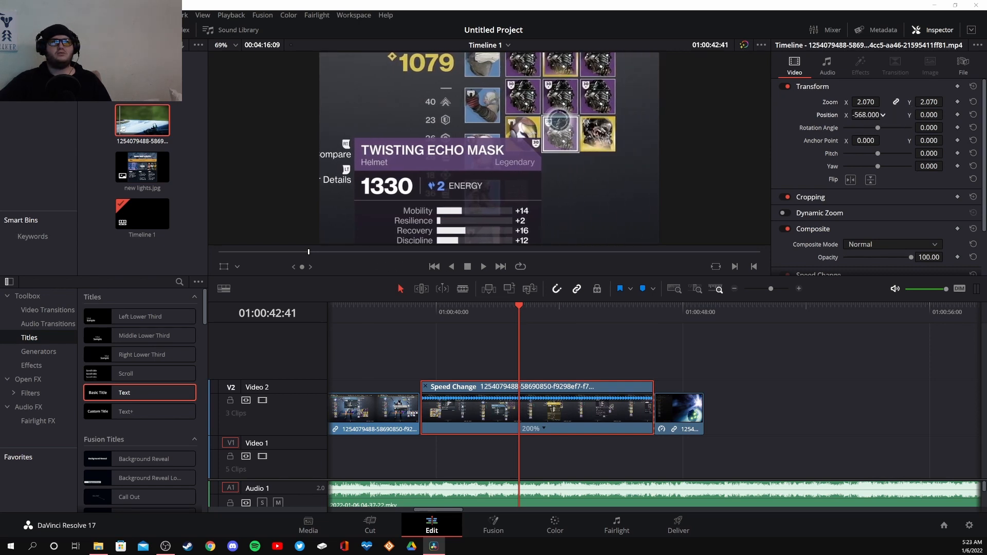
{"action": "double_click", "coordinate": [131, 124]}
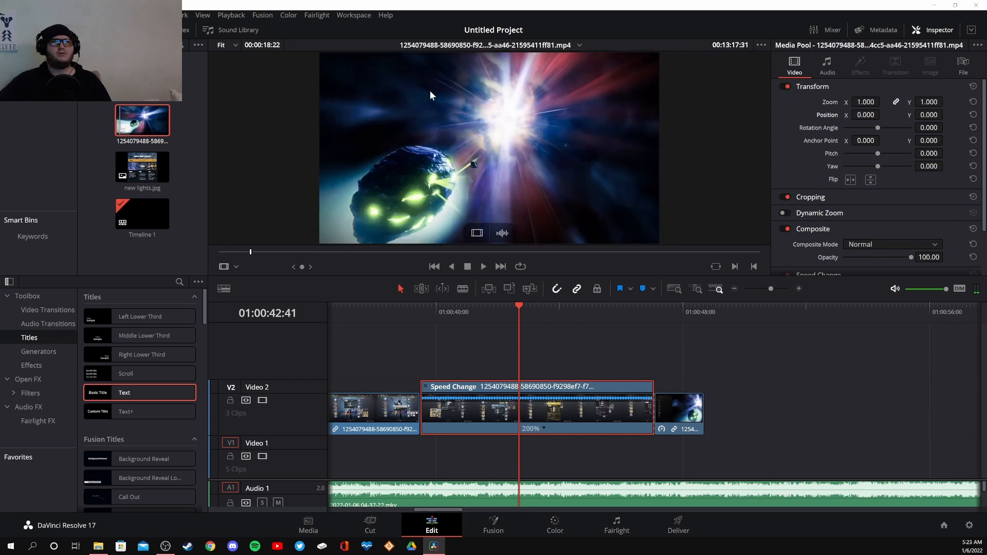
{"action": "left_click", "coordinate": [564, 414]}
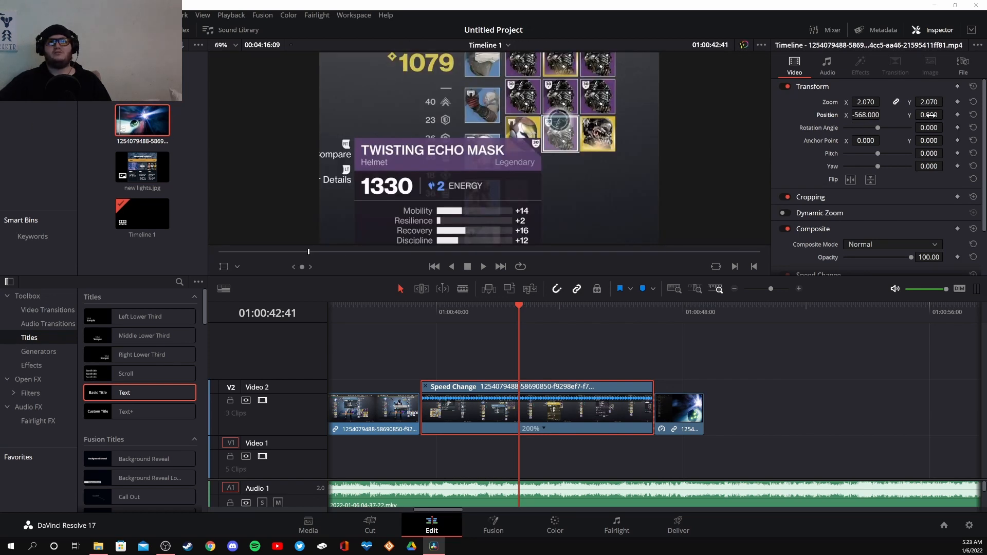
{"action": "left_click_drag", "start_coordinate": [931, 114], "coordinate": [768, 115]}
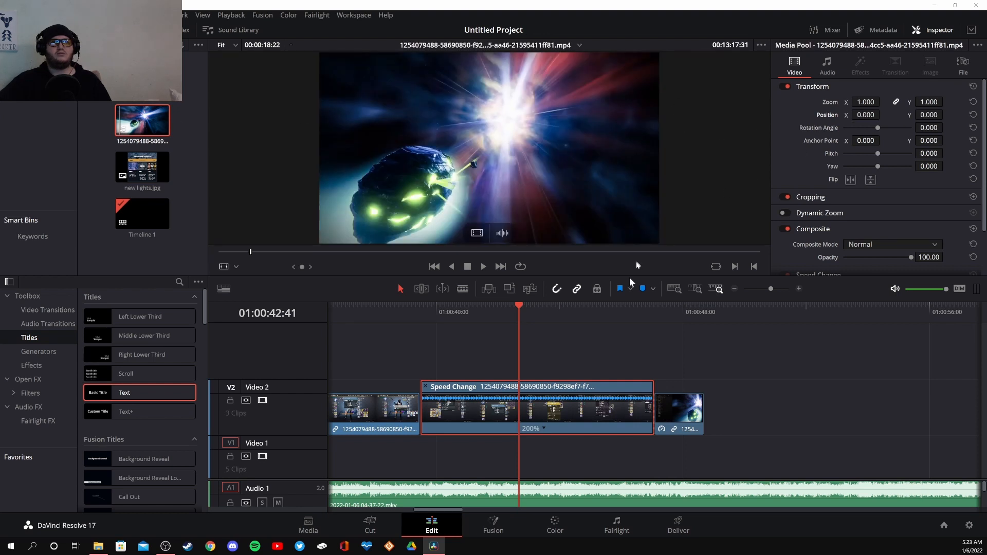
{"action": "left_click", "coordinate": [574, 411]}
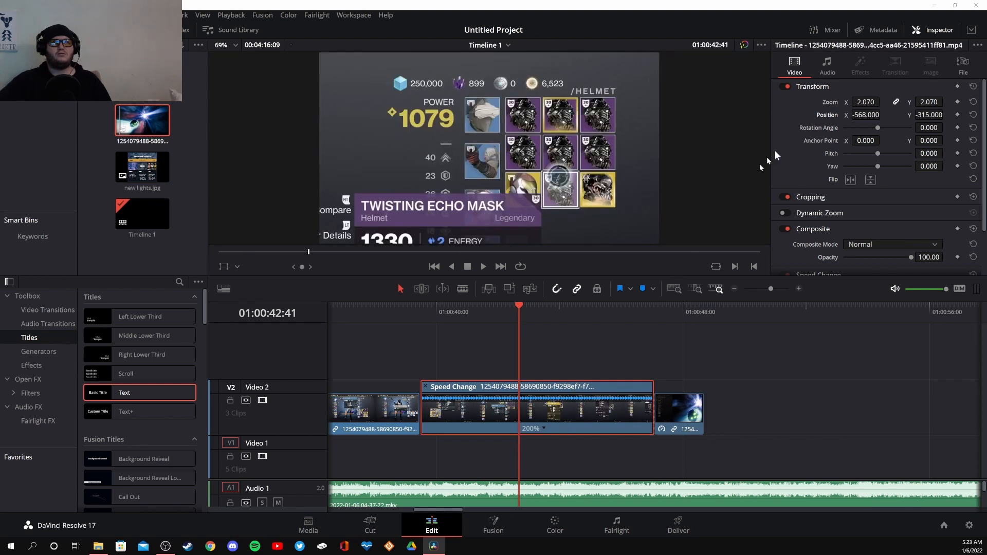
{"action": "left_click_drag", "start_coordinate": [865, 114], "coordinate": [883, 114]}
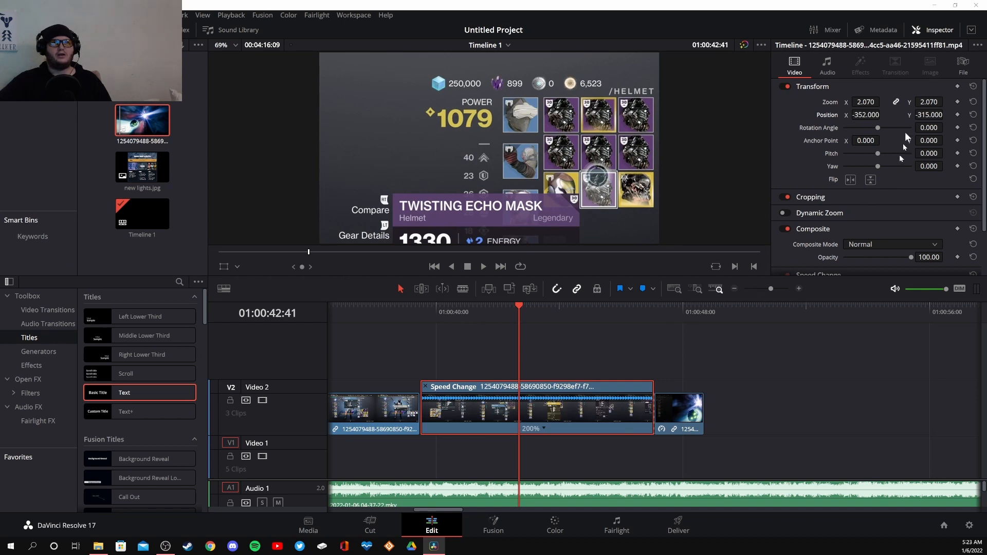
{"action": "left_click_drag", "start_coordinate": [930, 114], "coordinate": [946, 114]}
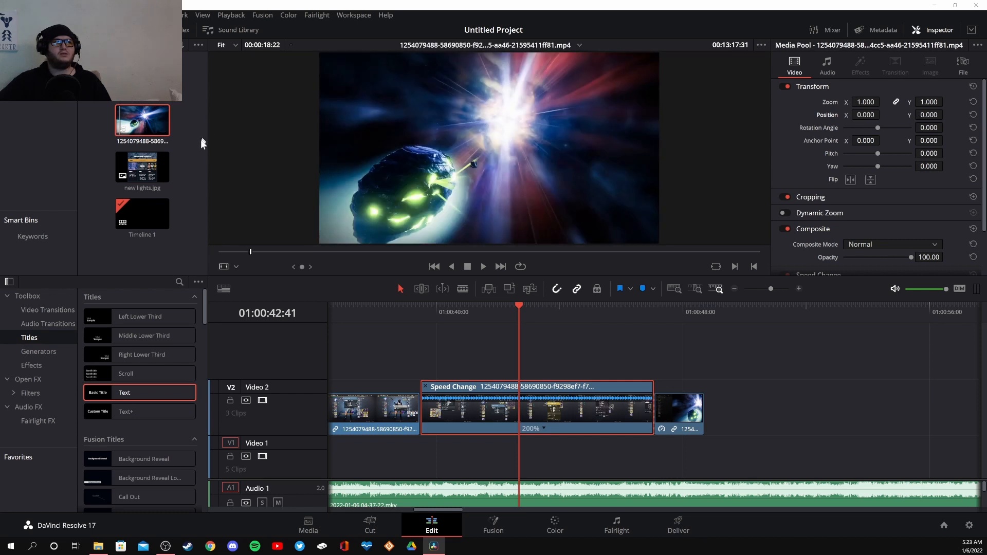
{"action": "left_click", "coordinate": [564, 409]}
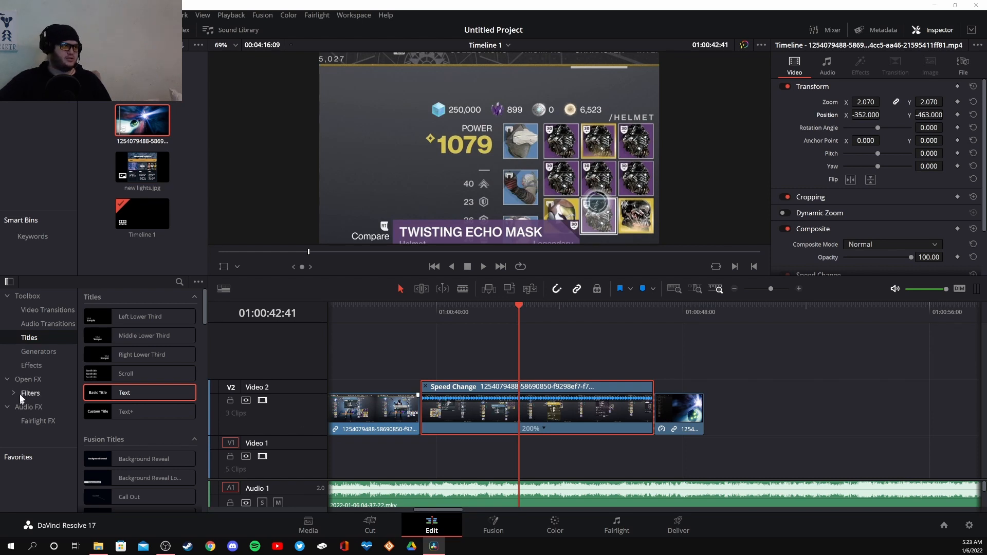
Find the Camera Shake effect among the Resolve FX Transform filters and apply it to the 200% speed gameplay clip
{"action": "left_click", "coordinate": [35, 365]}
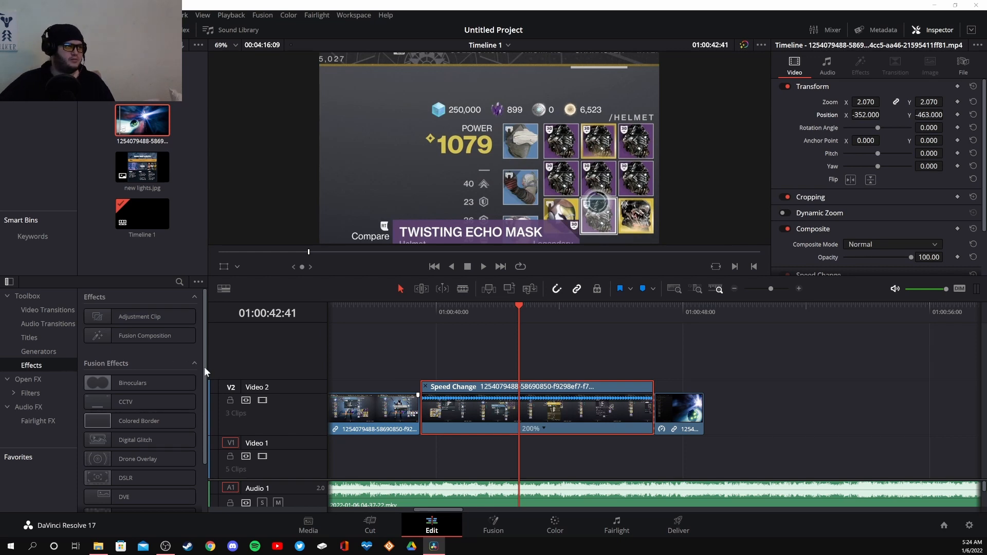
{"action": "left_click_drag", "start_coordinate": [205, 366], "coordinate": [205, 423]}
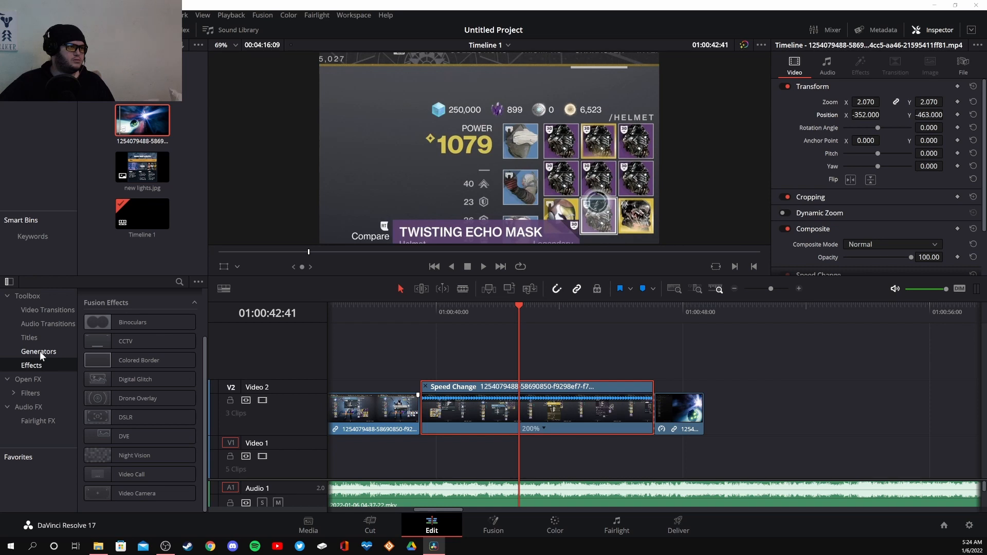
{"action": "left_click", "coordinate": [39, 379]}
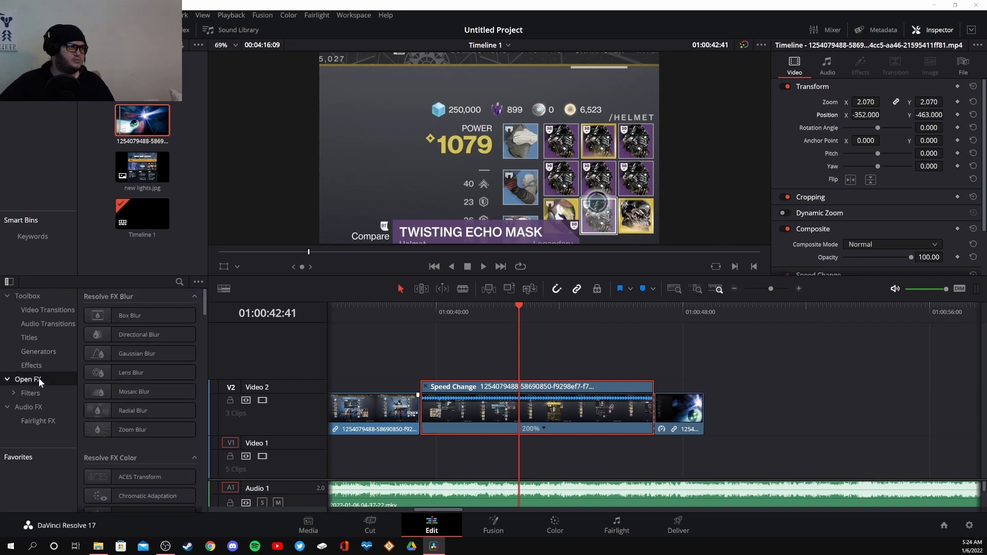
{"action": "left_click_drag", "start_coordinate": [205, 306], "coordinate": [221, 485]}
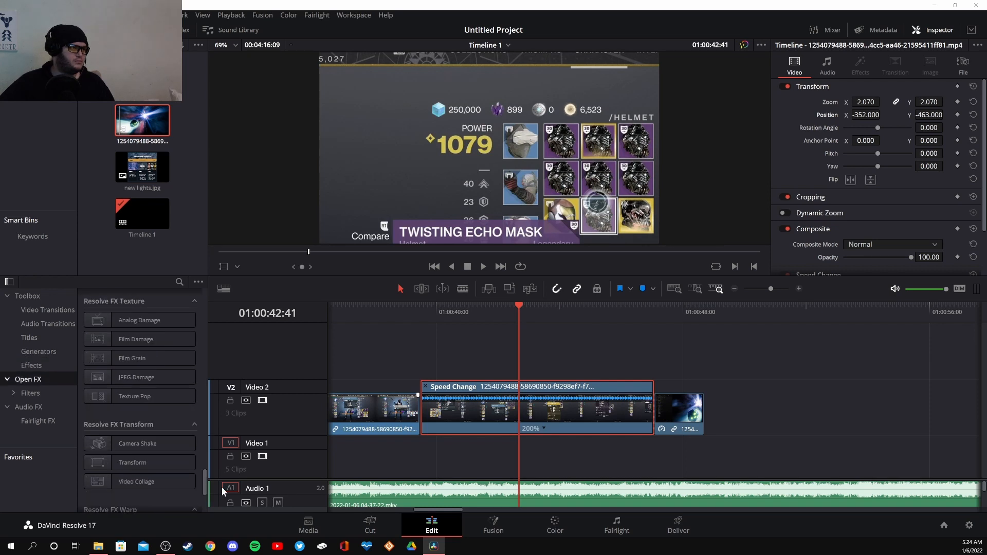
{"action": "left_click", "coordinate": [166, 445]}
{"action": "left_click_drag", "start_coordinate": [166, 445], "coordinate": [525, 416]}
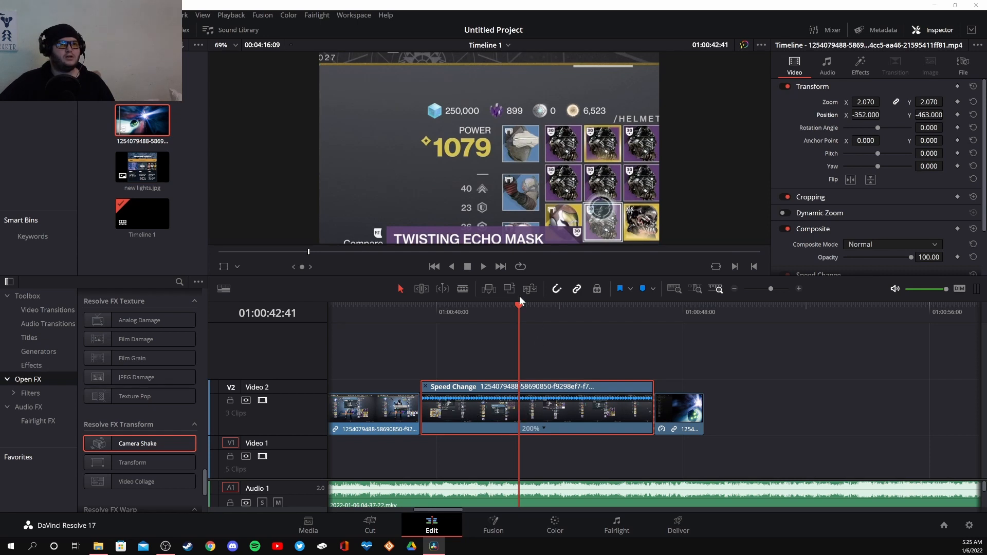
Play the timeline from 01:00:38:23 through the end of Video 2 to review the zoom and camera shake
{"action": "left_click_drag", "start_coordinate": [520, 304], "coordinate": [386, 326]}
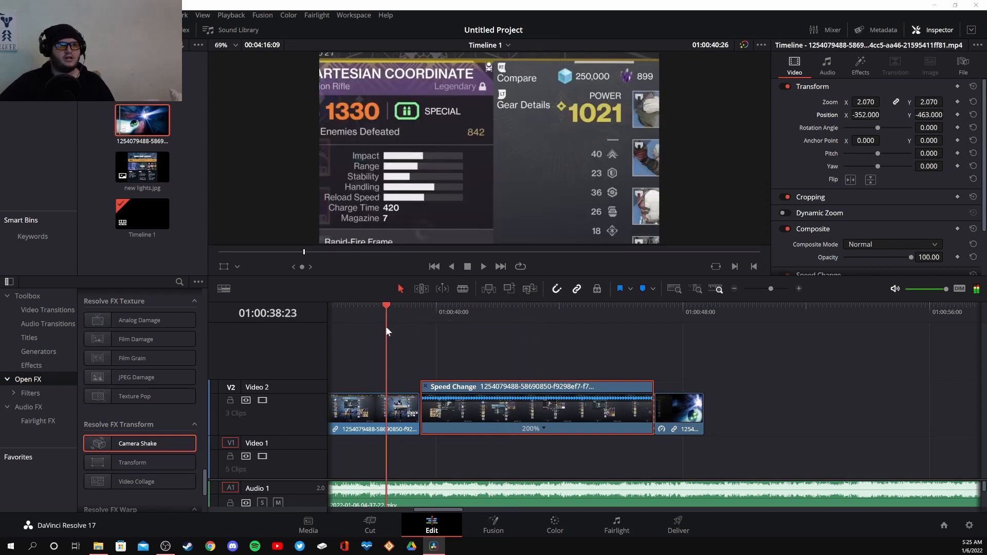
{"action": "key", "text": "space"}
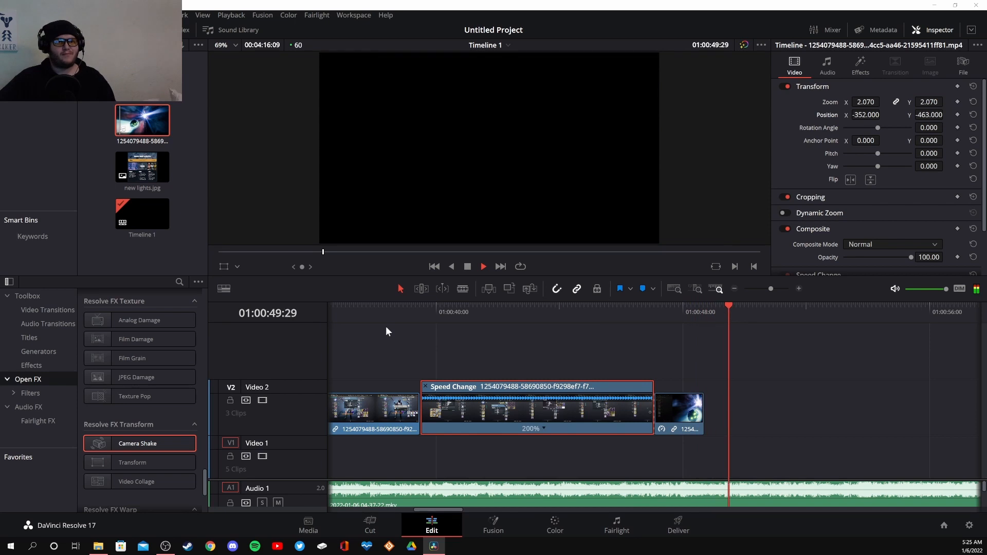
{"action": "key", "text": "space"}
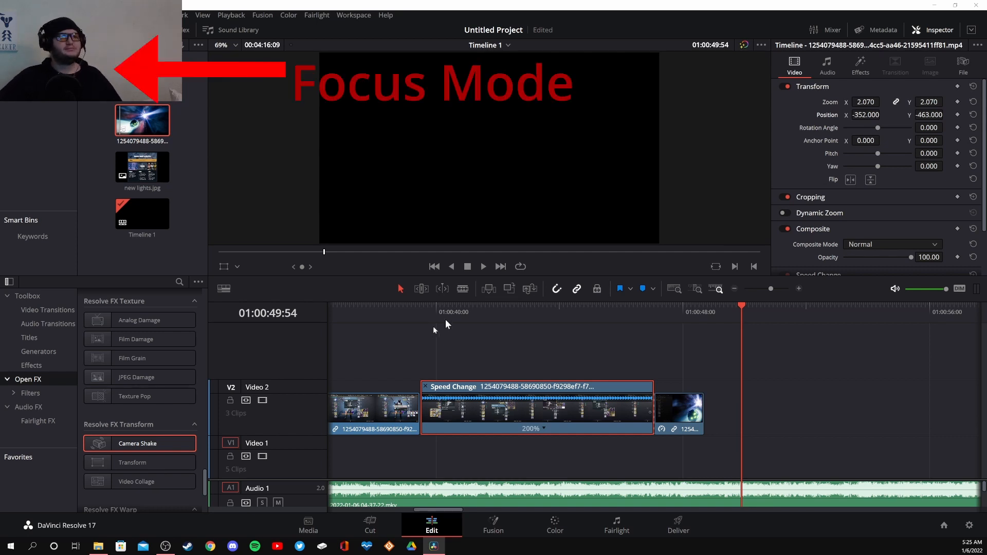
Append a gameplay segment of 00:00:05:41 from the source clip to the end of Video 2 and play it back
{"action": "key", "text": "q"}
{"action": "left_click", "coordinate": [483, 267]}
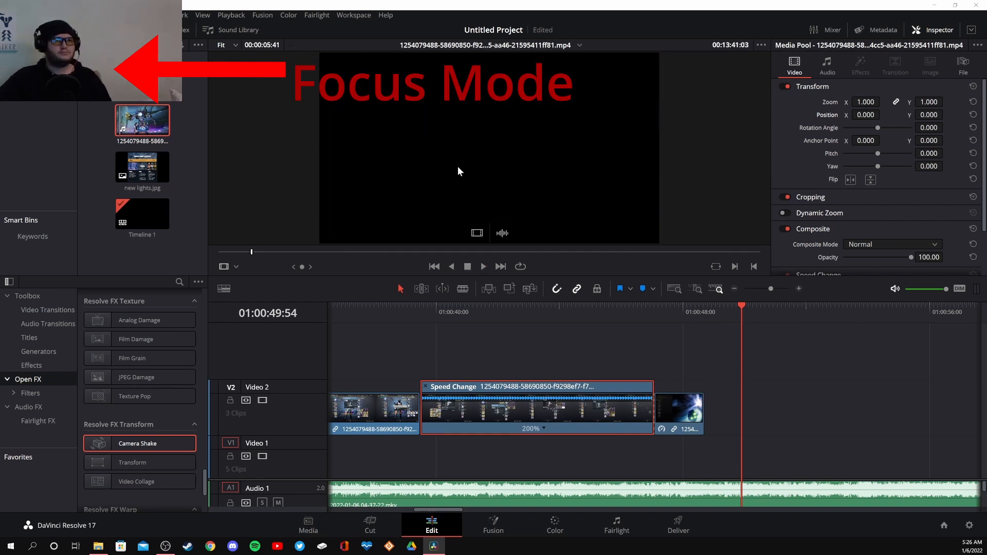
{"action": "left_click_drag", "start_coordinate": [458, 166], "coordinate": [710, 355]}
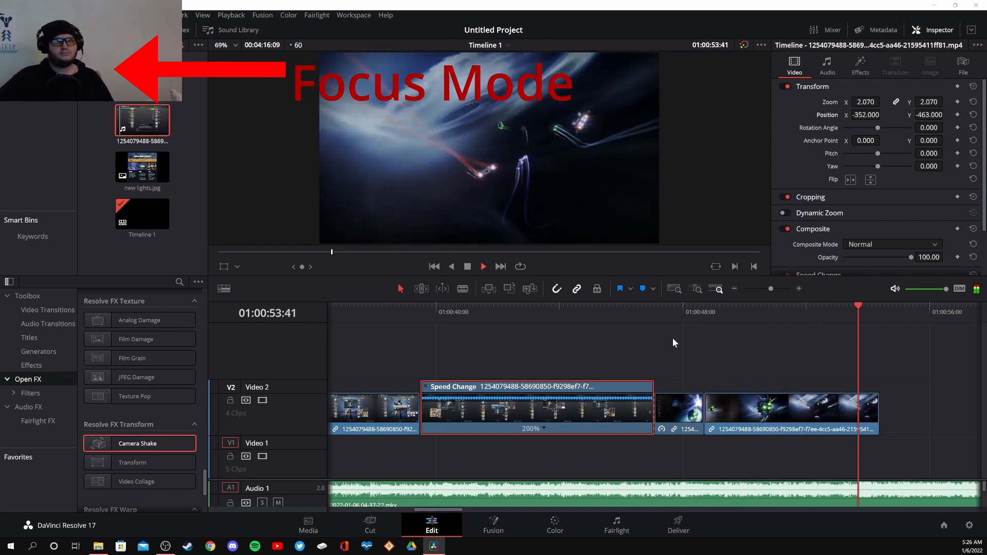
{"action": "key", "text": "space"}
Mark the next source gameplay segment, 00:00:12:29 long, and append it after the last clip on Video 2
{"action": "key", "text": "q"}
{"action": "left_click", "coordinate": [484, 266]}
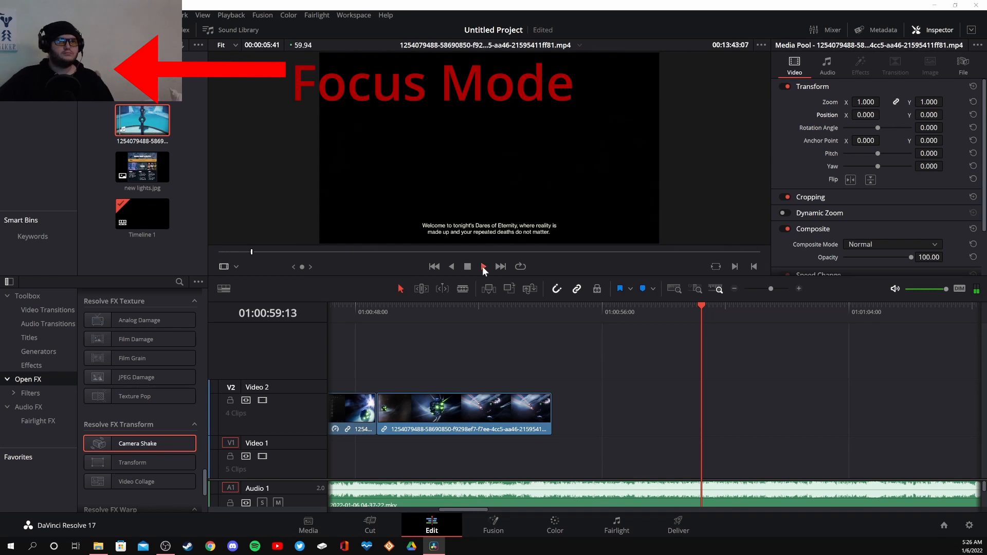
{"action": "key", "text": "o"}
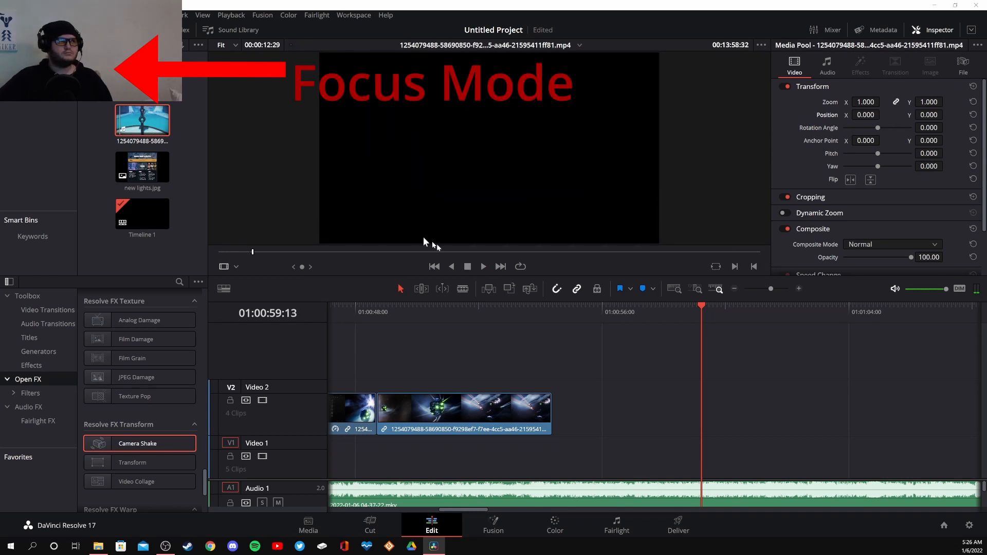
{"action": "left_click_drag", "start_coordinate": [426, 238], "coordinate": [556, 414]}
Play the two newly added gameplay segments from about 01:00:49 through the end of Video 2
{"action": "left_click_drag", "start_coordinate": [702, 307], "coordinate": [393, 311]}
{"action": "key", "text": "space"}
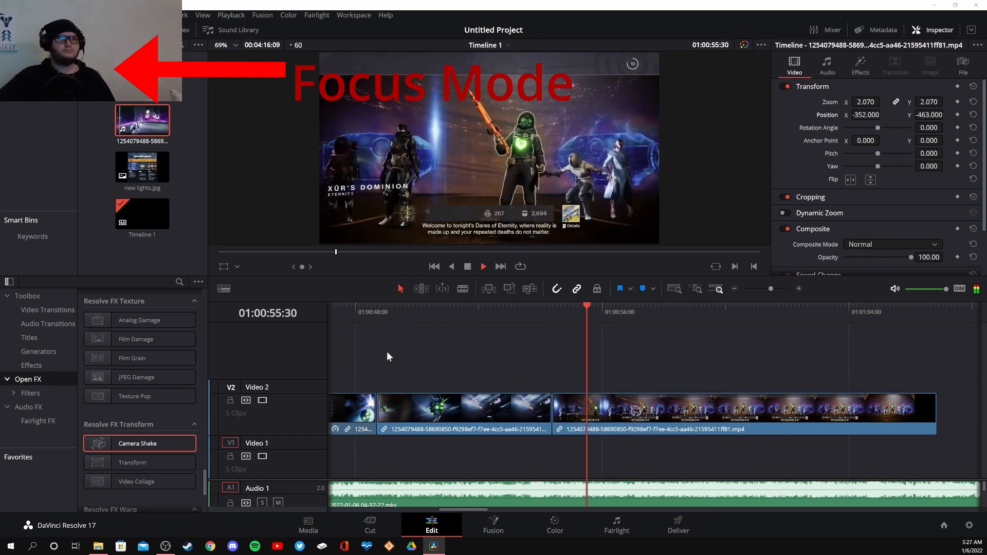
{"action": "key", "text": "space"}
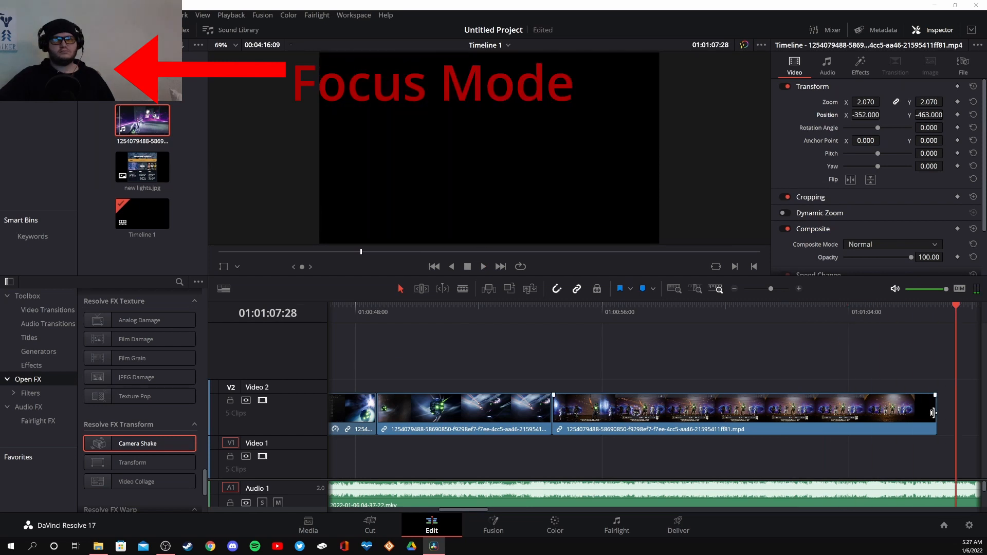
Trim the end of the last gameplay clip on Video 2 to 01:01:03:23
{"action": "left_click_drag", "start_coordinate": [956, 307], "coordinate": [829, 311]}
{"action": "left_click_drag", "start_coordinate": [771, 289], "coordinate": [777, 289]}
{"action": "mouse_move", "coordinate": [655, 308]}
{"action": "left_mouse_down"}
{"action": "mouse_move", "coordinate": [570, 321]}
{"action": "mouse_move", "coordinate": [659, 310]}
{"action": "left_mouse_up"}
{"action": "left_click_drag", "start_coordinate": [486, 511], "coordinate": [490, 511]}
{"action": "left_click_drag", "start_coordinate": [851, 412], "coordinate": [421, 415]}
Mark the next source gameplay segment, 00:00:09:16 long, append it after the last clip on Video 2 and play it back
{"action": "left_click", "coordinate": [128, 122]}
{"action": "left_click", "coordinate": [484, 266]}
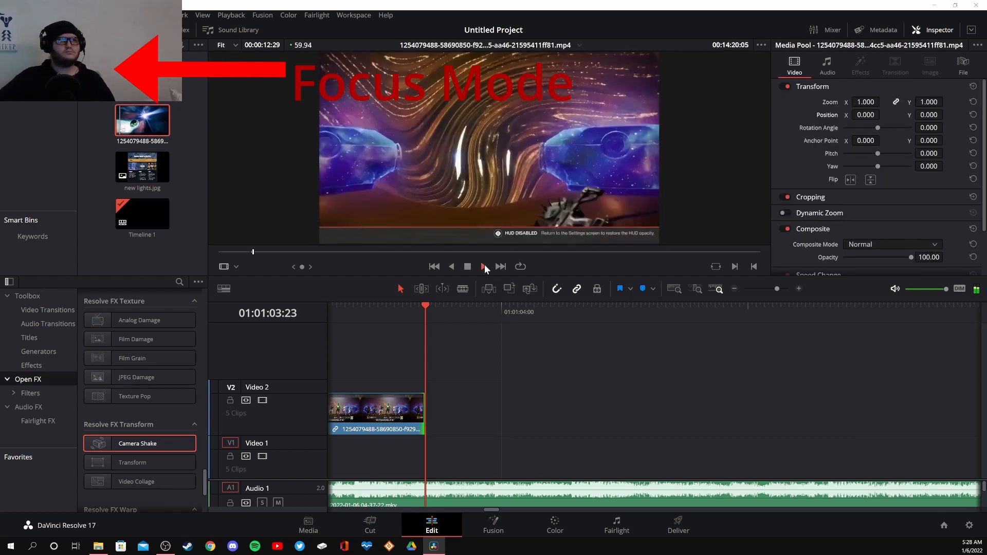
{"action": "key", "text": "i"}
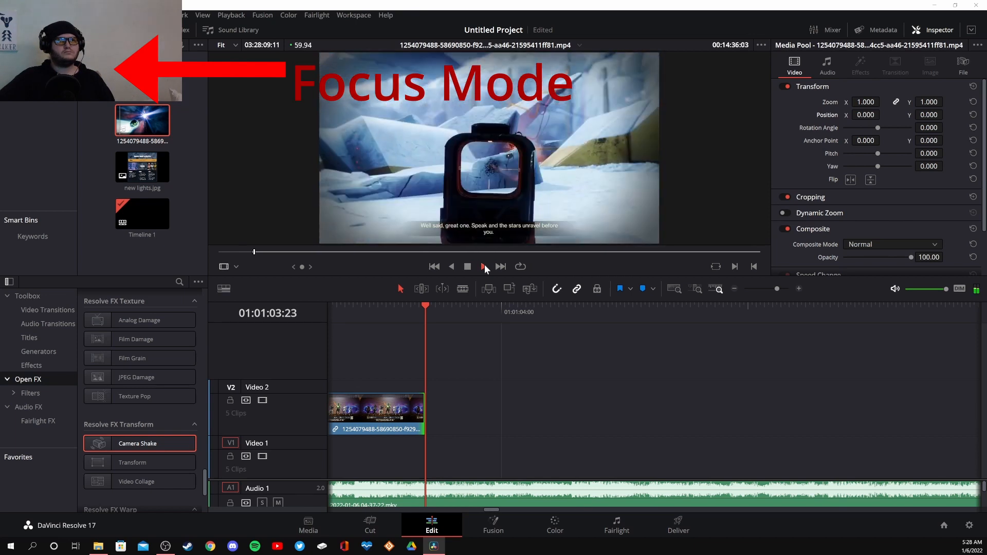
{"action": "key", "text": "o"}
{"action": "left_click_drag", "start_coordinate": [488, 205], "coordinate": [427, 431]}
{"action": "key", "text": "space"}
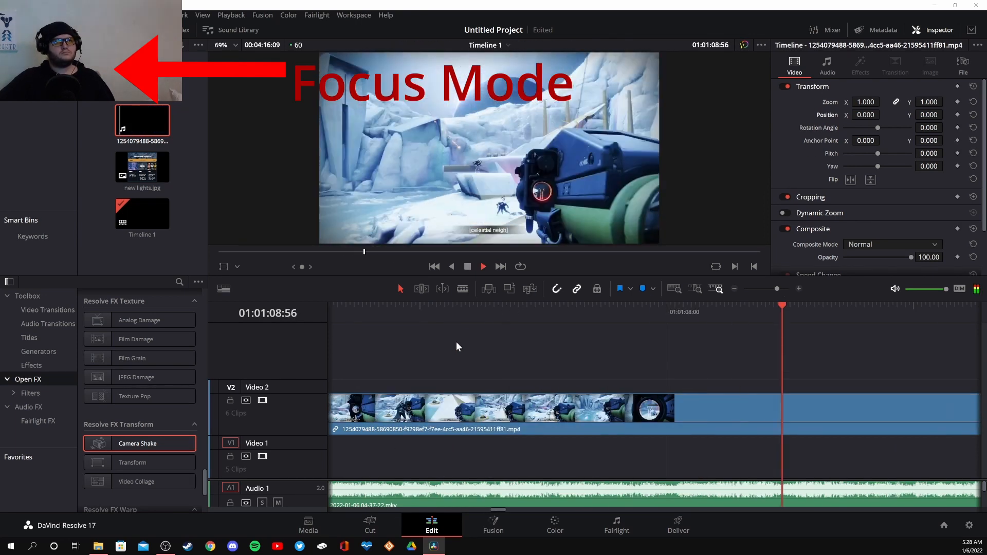
{"action": "key", "text": "space"}
Shorten the new segment to about 6.6 seconds, previewing it against the music, and shift it away from the preceding clip
{"action": "left_click_drag", "start_coordinate": [903, 428], "coordinate": [578, 428]}
{"action": "left_click", "coordinate": [526, 313]}
{"action": "key", "text": "space"}
{"action": "key", "text": "space"}
{"action": "left_click_drag", "start_coordinate": [614, 313], "coordinate": [642, 317]}
{"action": "left_click_drag", "start_coordinate": [416, 410], "coordinate": [857, 427]}
{"action": "key", "text": "ctrl+minus"}
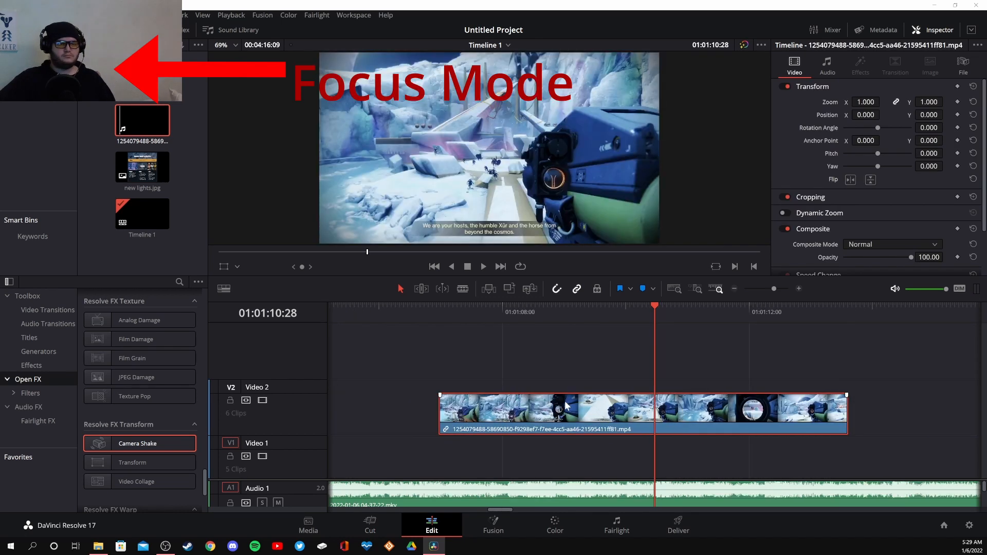
Trim the segment to about six seconds and place it on Video 2 directly after the preceding clip, at 01:01:03:23
{"action": "left_click_drag", "start_coordinate": [442, 410], "coordinate": [523, 410]}
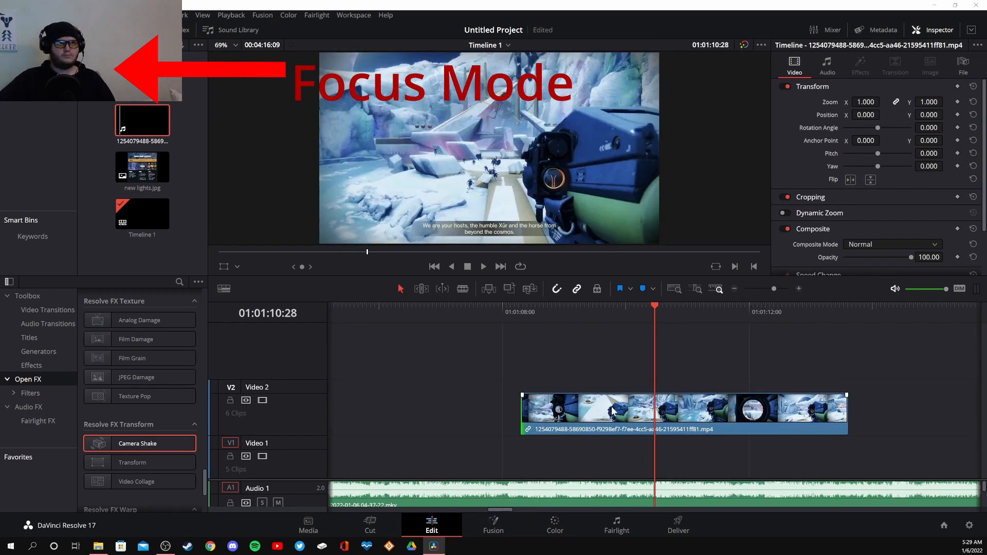
{"action": "left_click_drag", "start_coordinate": [614, 419], "coordinate": [457, 423]}
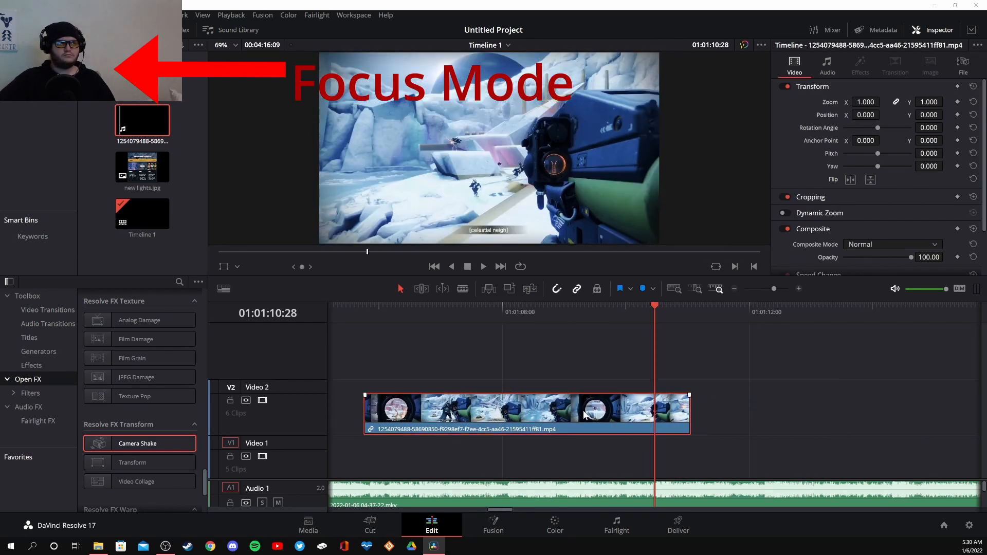
{"action": "left_click_drag", "start_coordinate": [612, 437], "coordinate": [636, 437]}
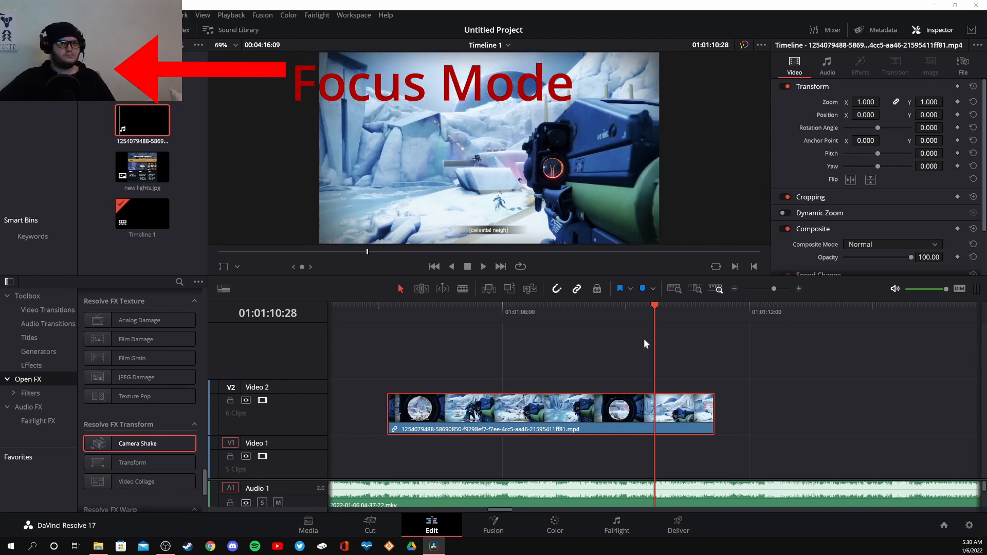
{"action": "left_click_drag", "start_coordinate": [497, 509], "coordinate": [490, 509]}
{"action": "left_click_drag", "start_coordinate": [690, 419], "coordinate": [520, 420]}
{"action": "left_click_drag", "start_coordinate": [719, 418], "coordinate": [771, 417]}
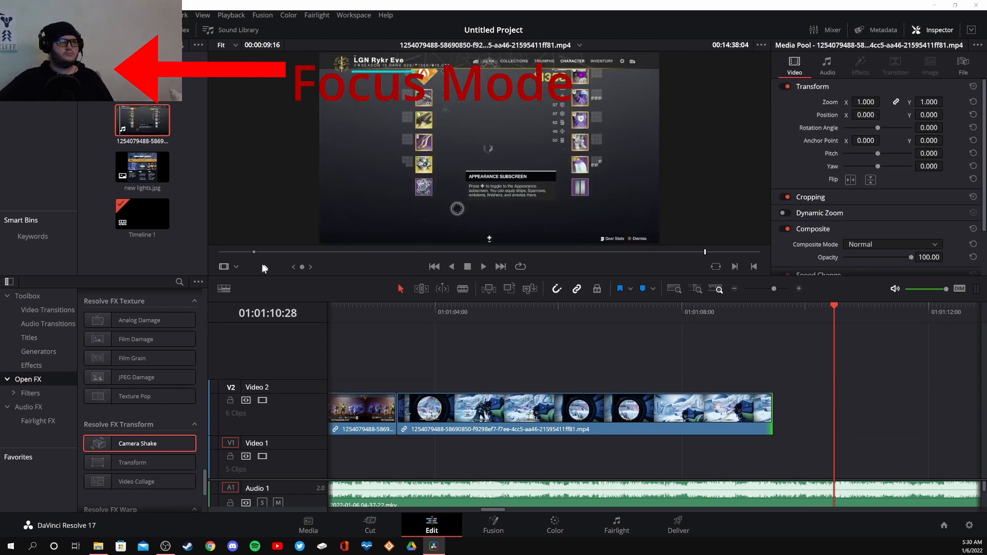
{"action": "left_click", "coordinate": [254, 252]}
{"action": "left_click", "coordinate": [482, 267]}
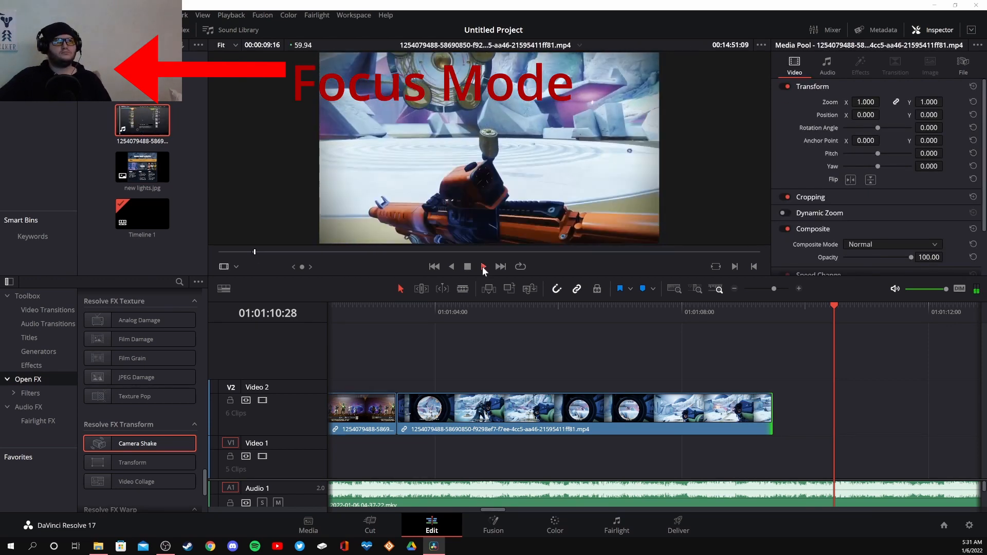
{"action": "left_click", "coordinate": [451, 266]}
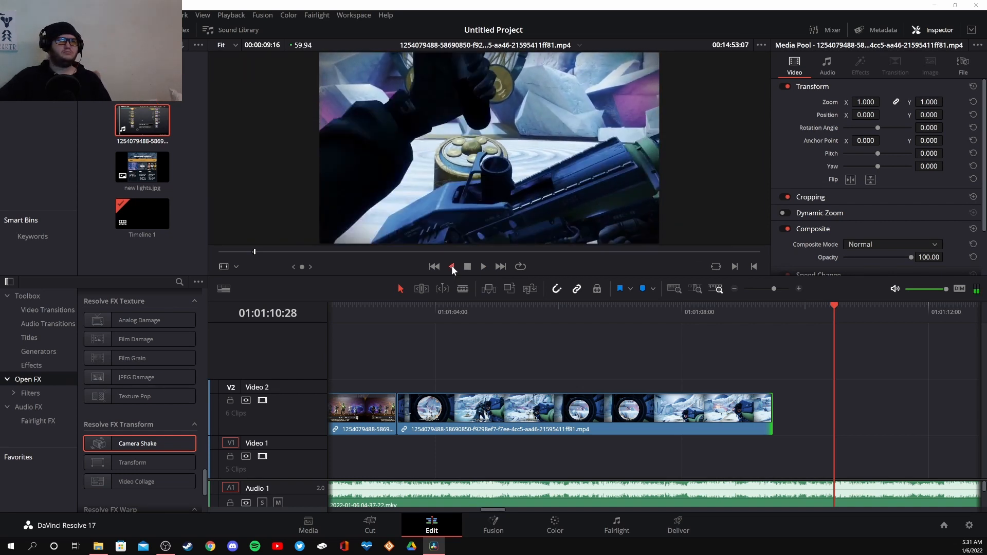
{"action": "left_click", "coordinate": [483, 266]}
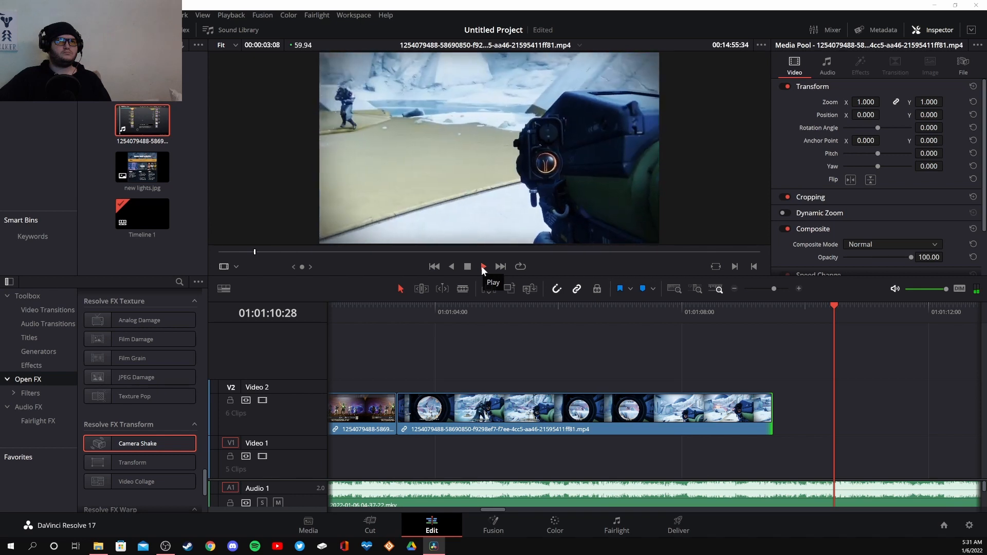
{"action": "left_click", "coordinate": [467, 267]}
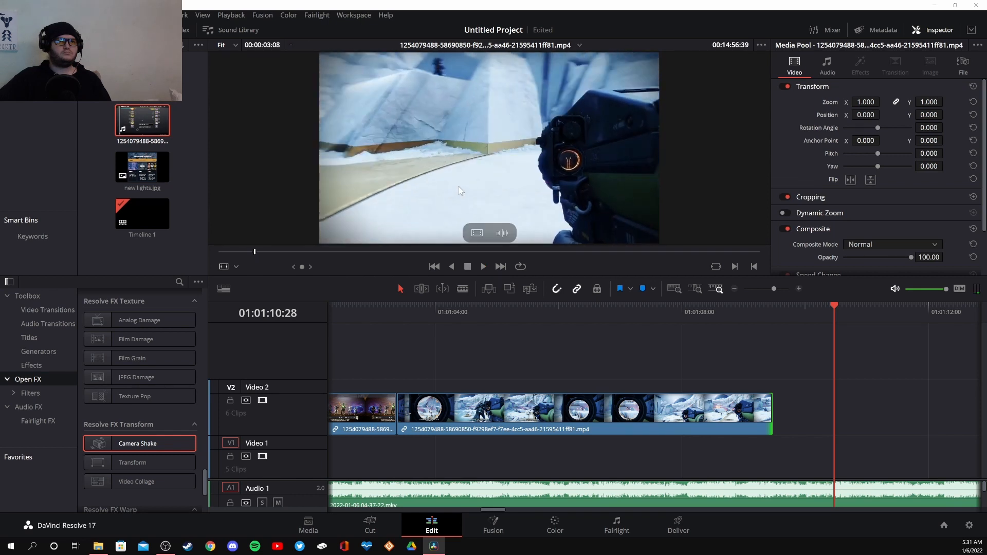
{"action": "mouse_move", "coordinate": [460, 191]}
{"action": "left_mouse_down"}
{"action": "mouse_move", "coordinate": [511, 277]}
{"action": "mouse_move", "coordinate": [756, 355]}
{"action": "mouse_move", "coordinate": [781, 400]}
{"action": "left_mouse_up"}
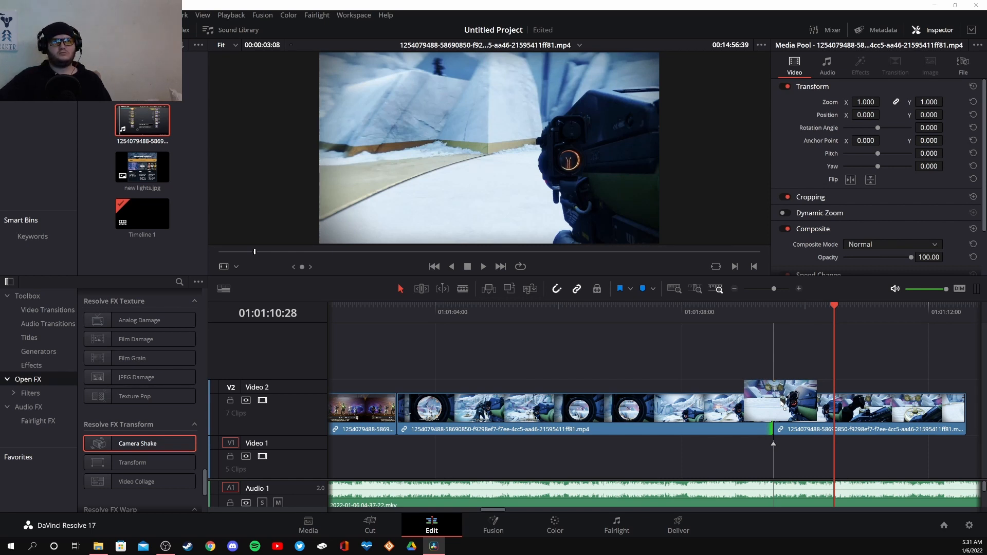
{"action": "left_click_drag", "start_coordinate": [781, 401], "coordinate": [443, 138]}
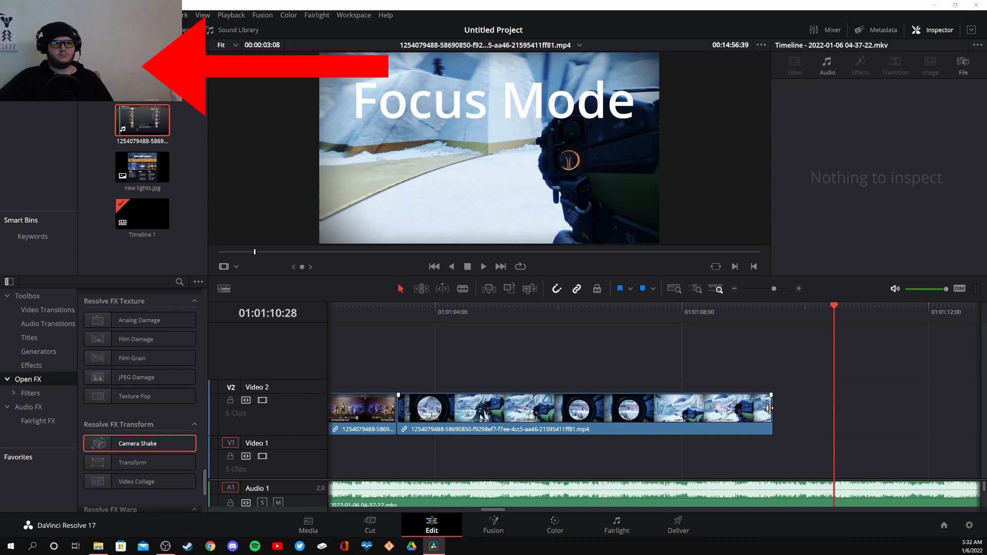
Play back the last clip on Video 2 and extend its end to 01:01:10:28
{"action": "left_click_drag", "start_coordinate": [834, 307], "coordinate": [368, 311]}
{"action": "key", "text": "space"}
{"action": "key", "text": "space"}
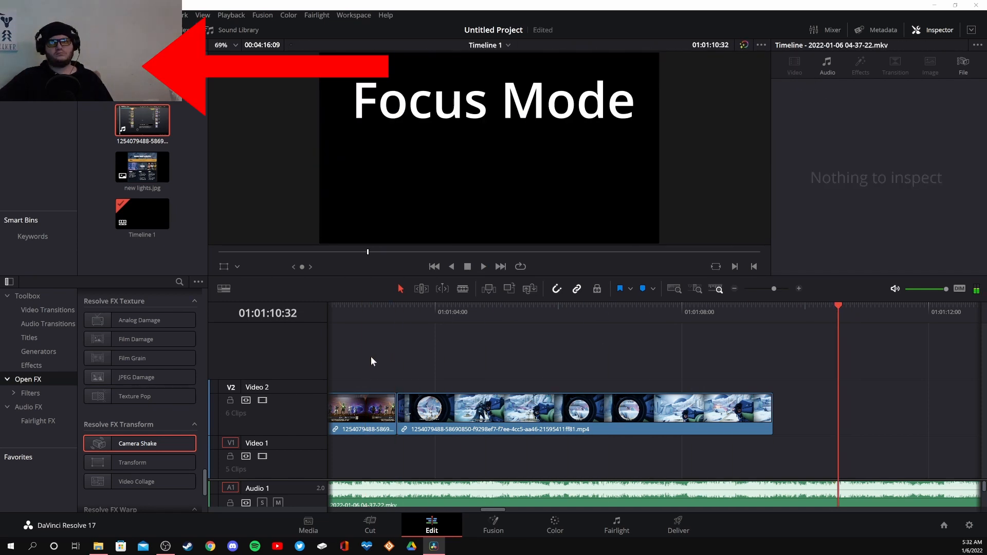
{"action": "left_click_drag", "start_coordinate": [767, 411], "coordinate": [777, 412]}
{"action": "key", "text": "ctrl+equal"}
{"action": "left_click_drag", "start_coordinate": [655, 311], "coordinate": [647, 313]}
{"action": "key", "text": "e"}
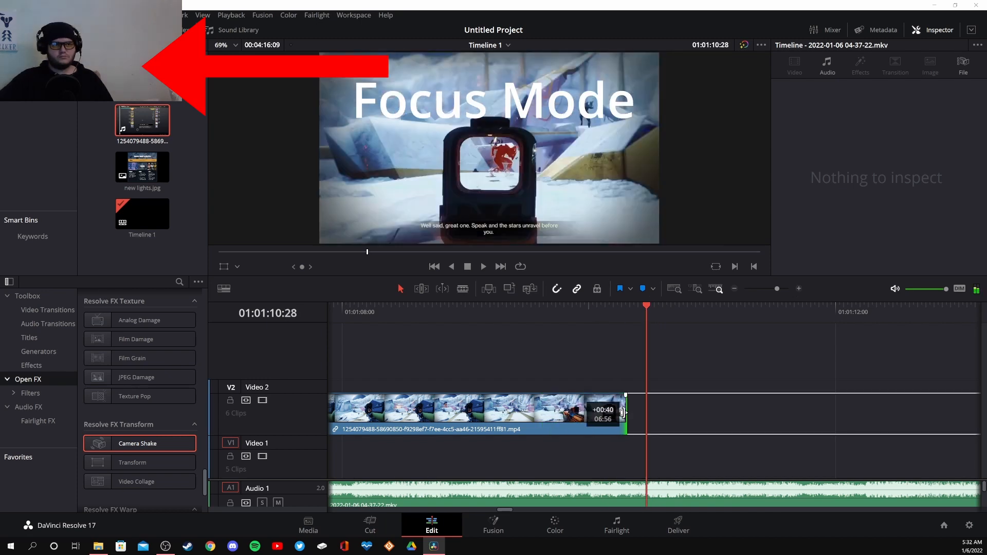
Play the source gameplay onward from about 00:14:59 and reveal the Audio 2 track below the music
{"action": "double_click", "coordinate": [161, 127]}
{"action": "left_click", "coordinate": [255, 251]}
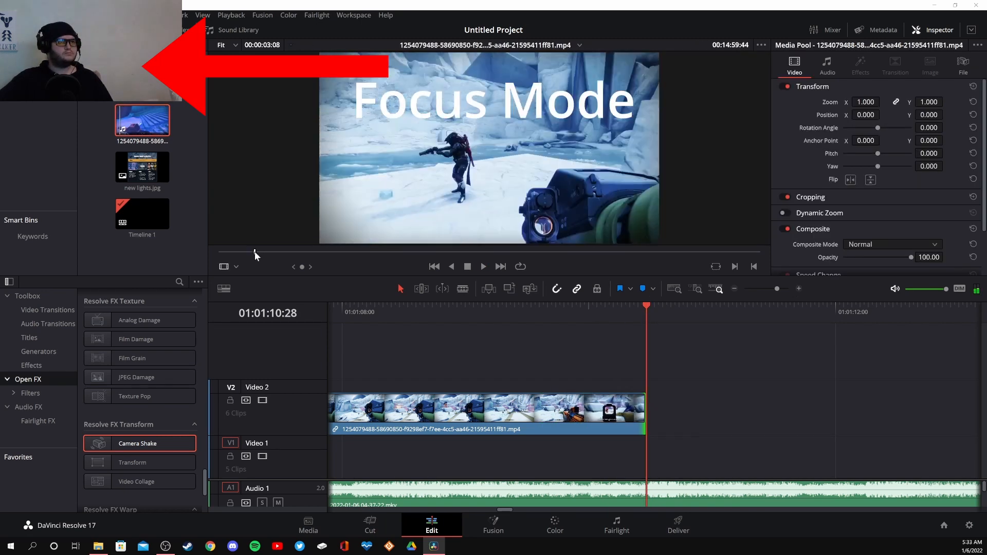
{"action": "left_click", "coordinate": [483, 266]}
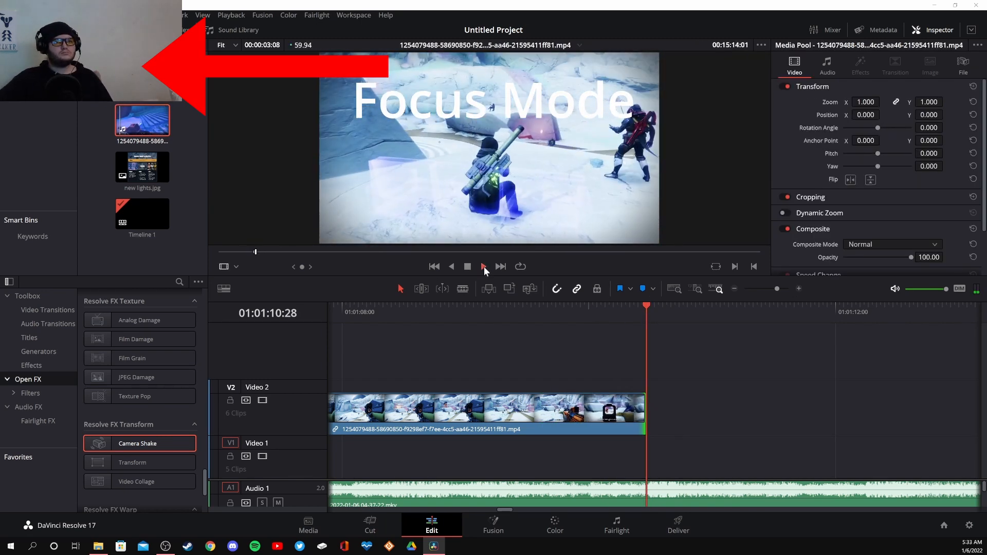
{"action": "left_click_drag", "start_coordinate": [758, 476], "coordinate": [757, 421]}
{"action": "left_click_drag", "start_coordinate": [583, 468], "coordinate": [582, 478]}
Review the source gameplay around 00:15:54 to 00:16:01 and mark the next segment, 00:00:03:31 long
{"action": "double_click", "coordinate": [155, 123]}
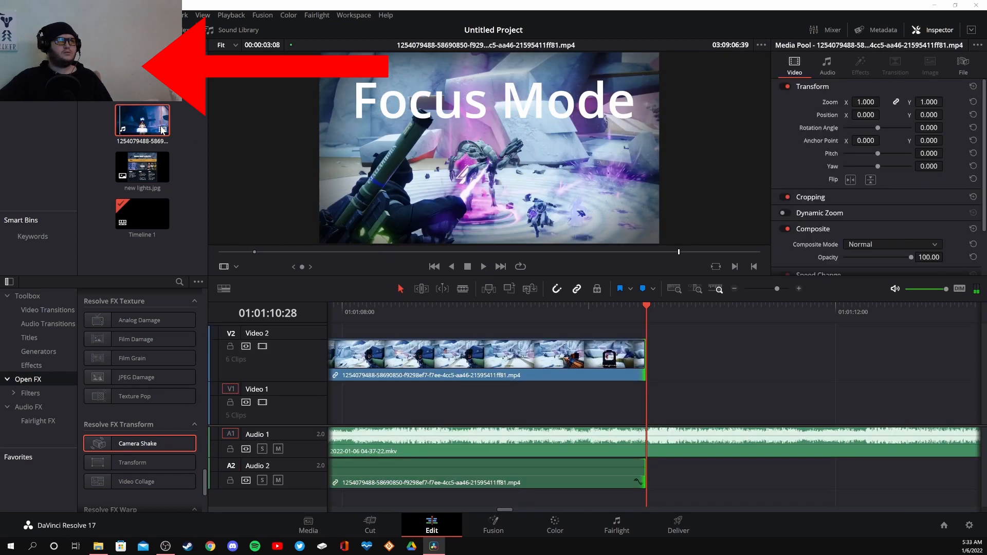
{"action": "left_click", "coordinate": [256, 252]}
{"action": "left_click", "coordinate": [483, 266]}
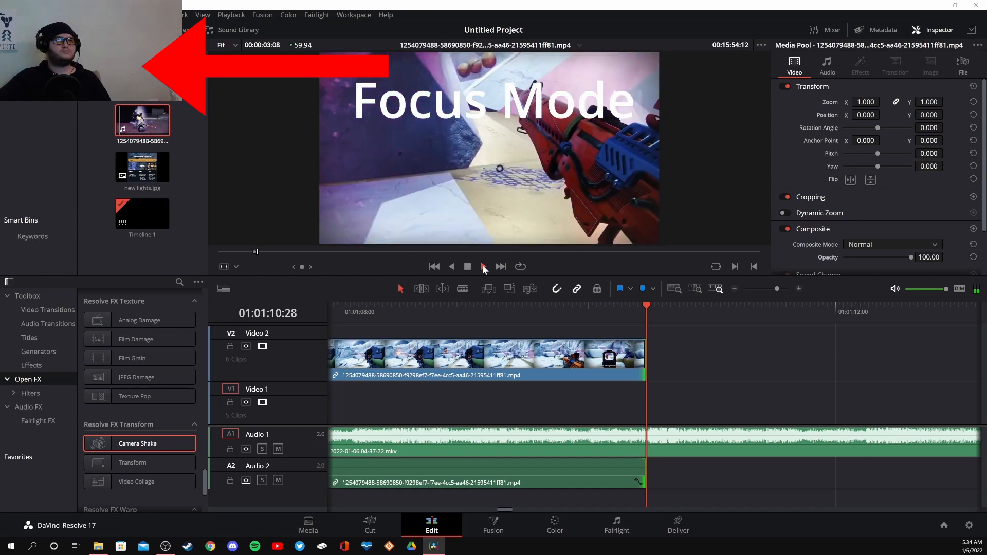
{"action": "left_click", "coordinate": [451, 266]}
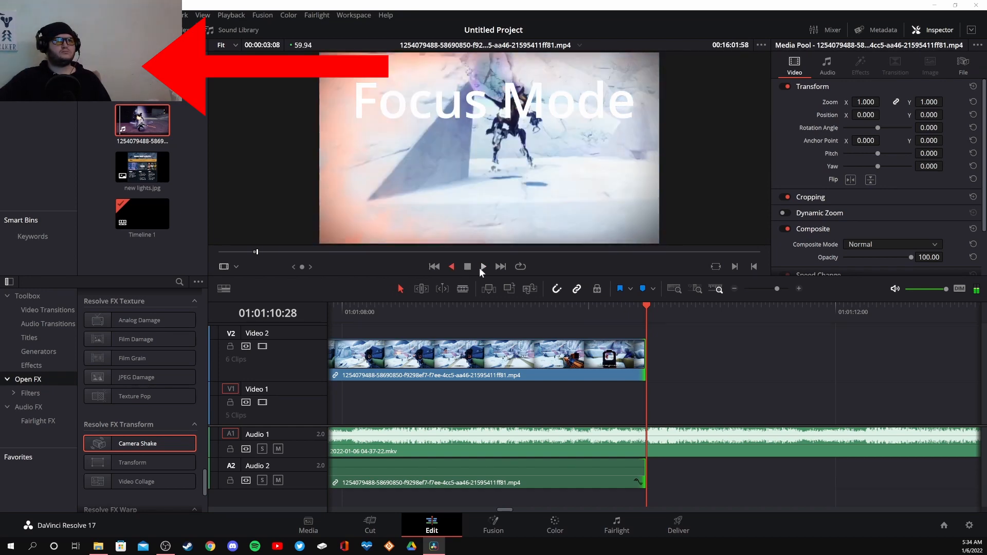
{"action": "left_click", "coordinate": [482, 267]}
{"action": "left_click", "coordinate": [467, 267]}
Add the marked segment to Video 2 directly after the preceding clip, shortening that clip to end at about 01:01:08:28
{"action": "left_click_drag", "start_coordinate": [642, 309], "coordinate": [607, 311]}
{"action": "left_click_drag", "start_coordinate": [144, 120], "coordinate": [443, 383]}
{"action": "left_click_drag", "start_coordinate": [829, 366], "coordinate": [655, 376]}
{"action": "left_click", "coordinate": [661, 309]}
{"action": "left_click_drag", "start_coordinate": [740, 360], "coordinate": [728, 359]}
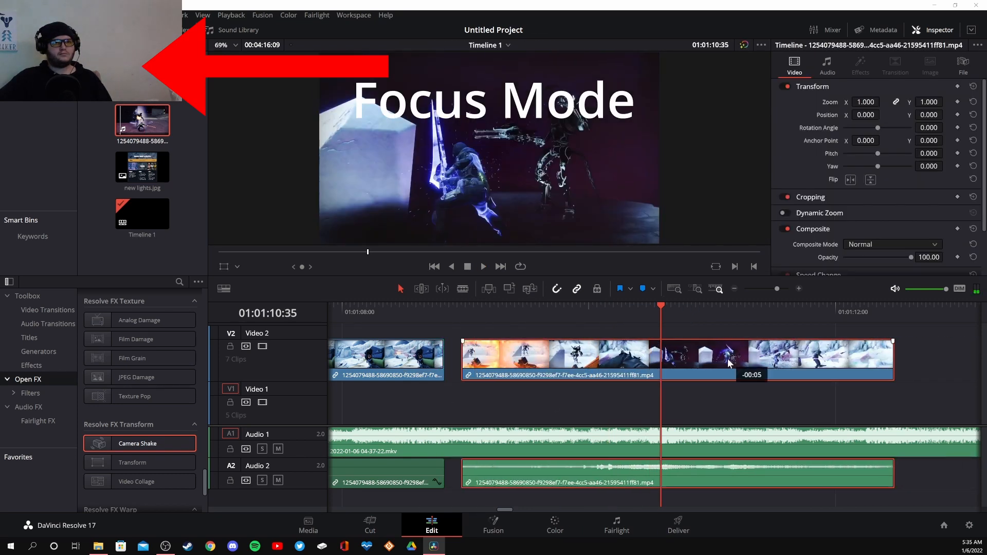
{"action": "left_click_drag", "start_coordinate": [442, 354], "coordinate": [400, 354]}
{"action": "left_click_drag", "start_coordinate": [772, 355], "coordinate": [670, 361]}
Lower the volume of the music clip on Audio 1 and play the newest gameplay segment against it
{"action": "left_click", "coordinate": [414, 312]}
{"action": "key", "text": "space"}
{"action": "key", "text": "space"}
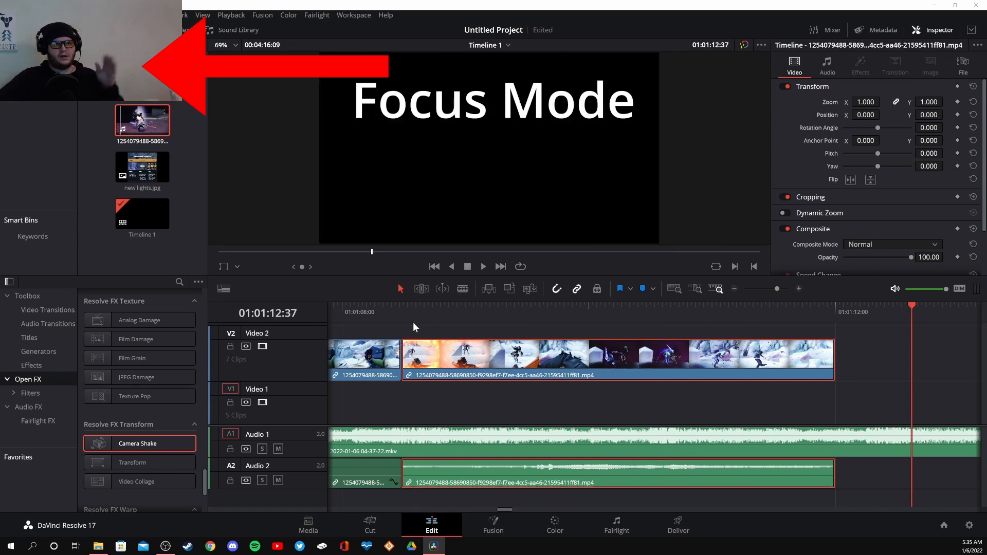
{"action": "left_click_drag", "start_coordinate": [502, 428], "coordinate": [504, 443]}
{"action": "left_click", "coordinate": [412, 312]}
{"action": "key", "text": "space"}
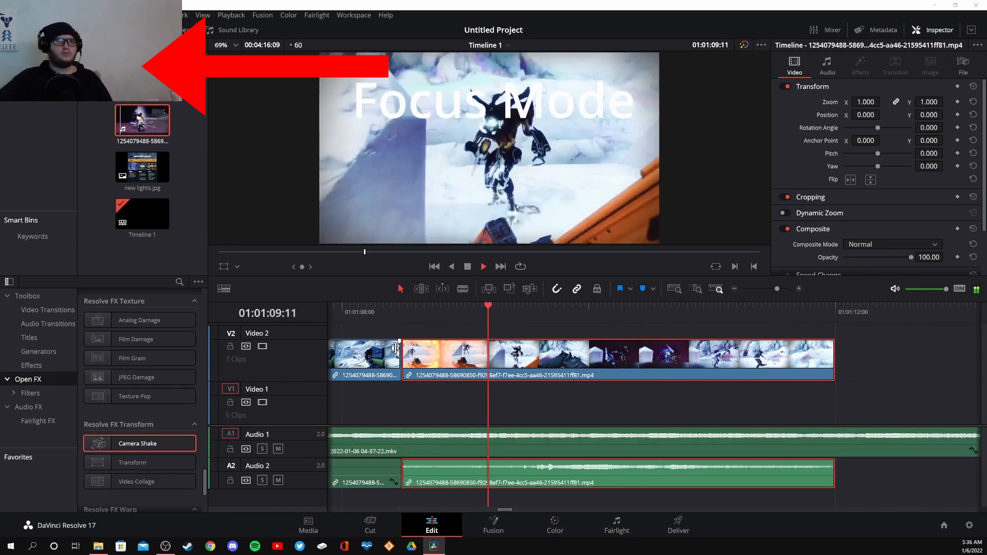
{"action": "key", "text": "space"}
Play the source clip on to 00:19:42:11 to look for the next gameplay segment
{"action": "double_click", "coordinate": [142, 121]}
{"action": "left_click", "coordinate": [258, 252]}
{"action": "left_click", "coordinate": [482, 267]}
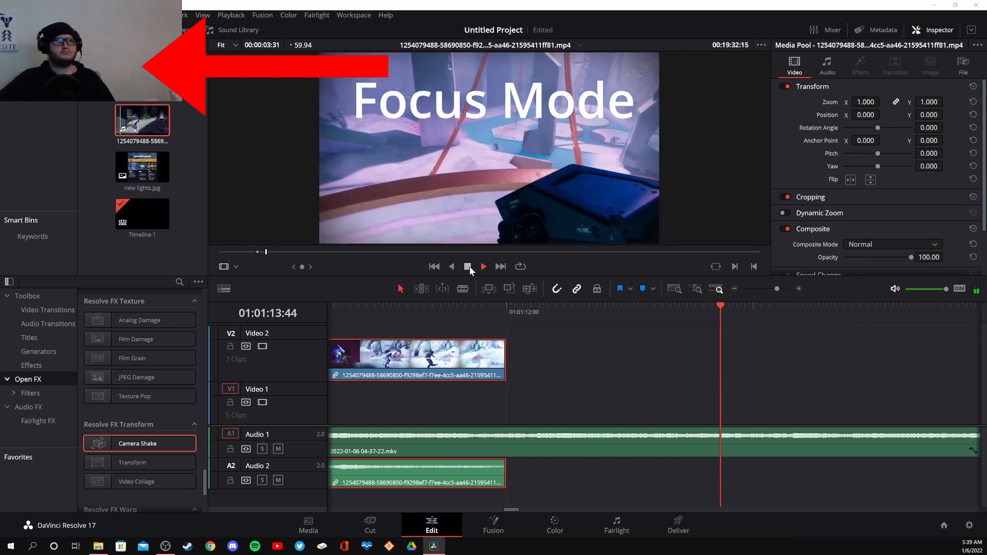
{"action": "left_click", "coordinate": [468, 267]}
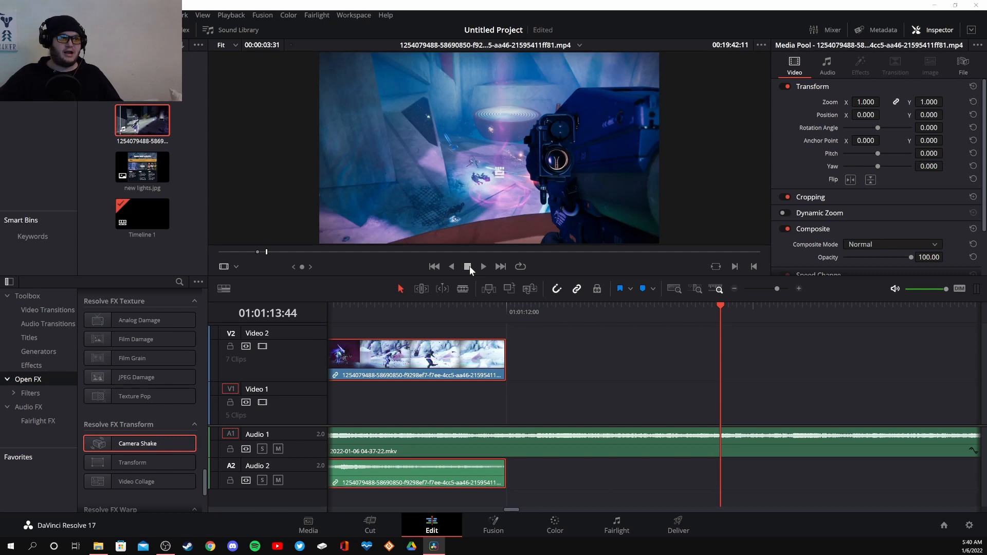
Examine the whole timeline to compare the placed clips with the full length of the music track
{"action": "left_click", "coordinate": [734, 289]}
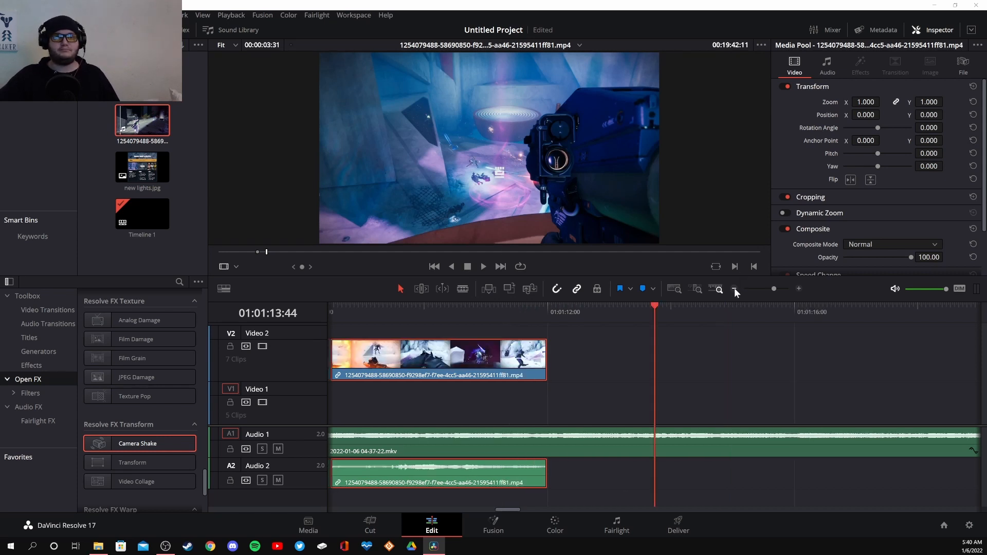
{"action": "left_click", "coordinate": [734, 288]}
{"action": "left_click", "coordinate": [735, 288]}
{"action": "left_click", "coordinate": [734, 288]}
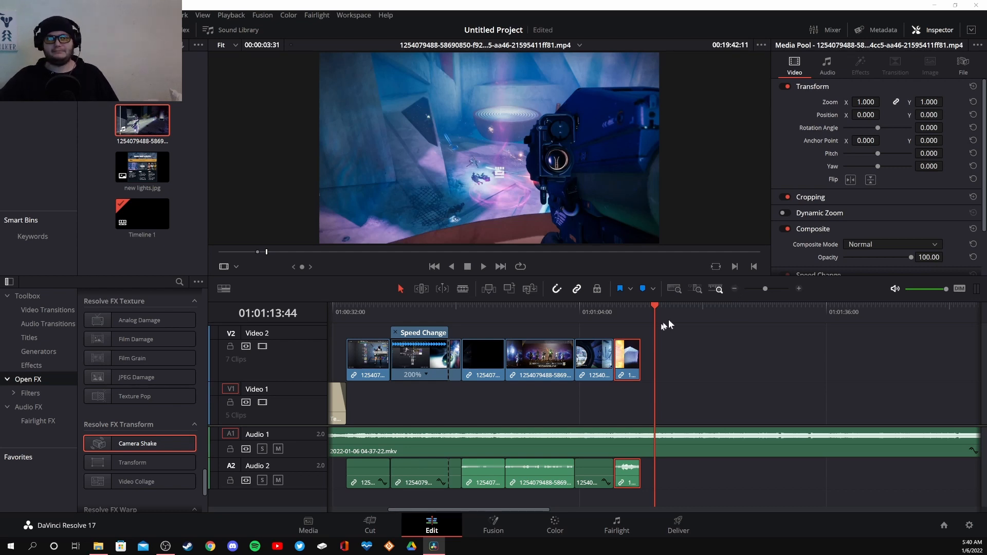
{"action": "left_click", "coordinate": [674, 289]}
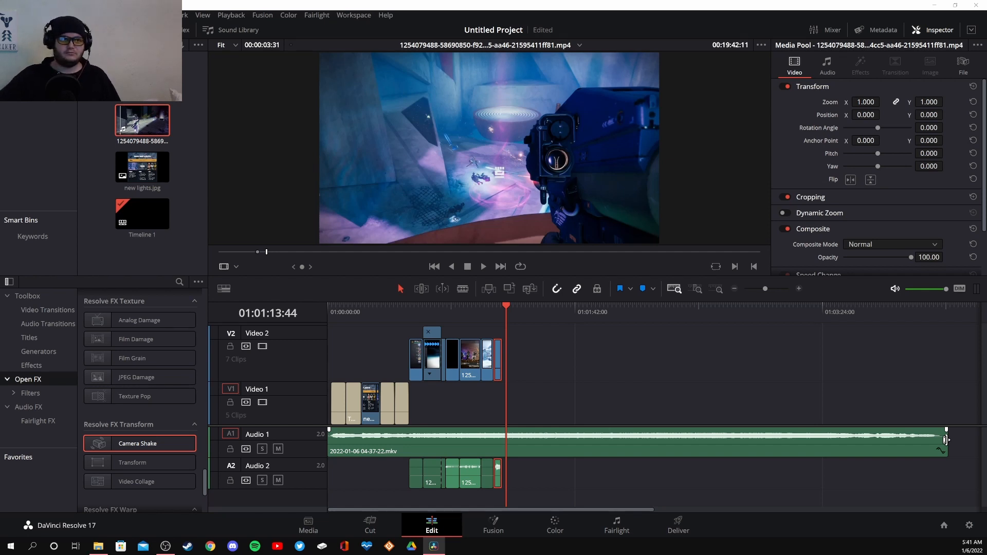
{"action": "left_click", "coordinate": [692, 287]}
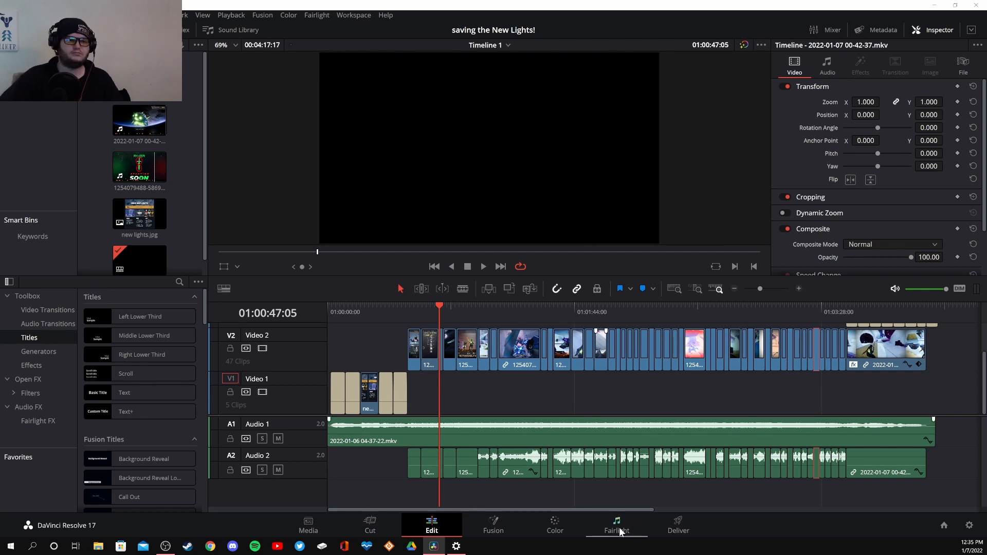
Open the Deliver page and choose the YouTube 1080p render preset for Timeline 1
{"action": "left_click", "coordinate": [653, 522]}
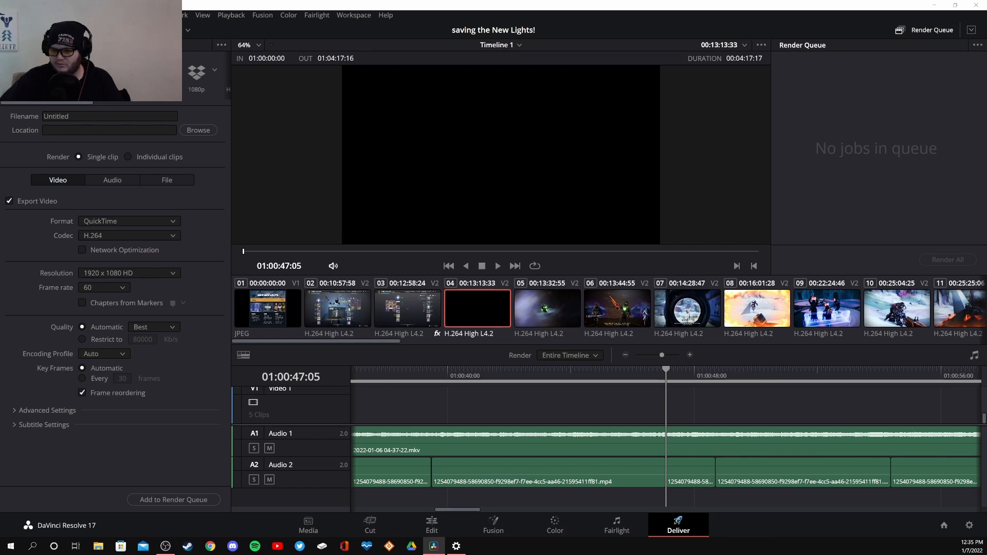
{"action": "key", "text": "alt+Tab"}
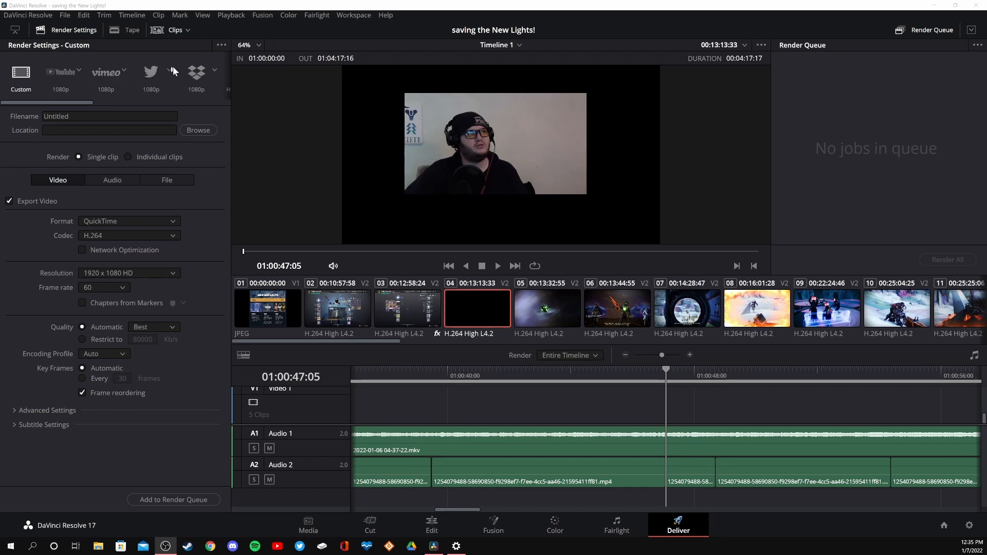
{"action": "left_click", "coordinate": [55, 73]}
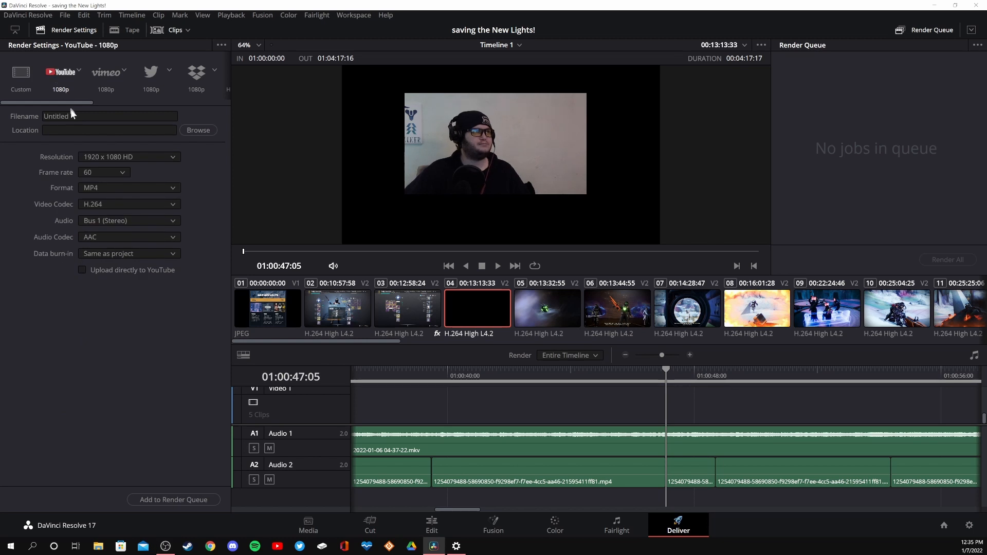
Try to set the render location to the youtube ready folder with the file name Untitled
{"action": "left_click", "coordinate": [79, 131]}
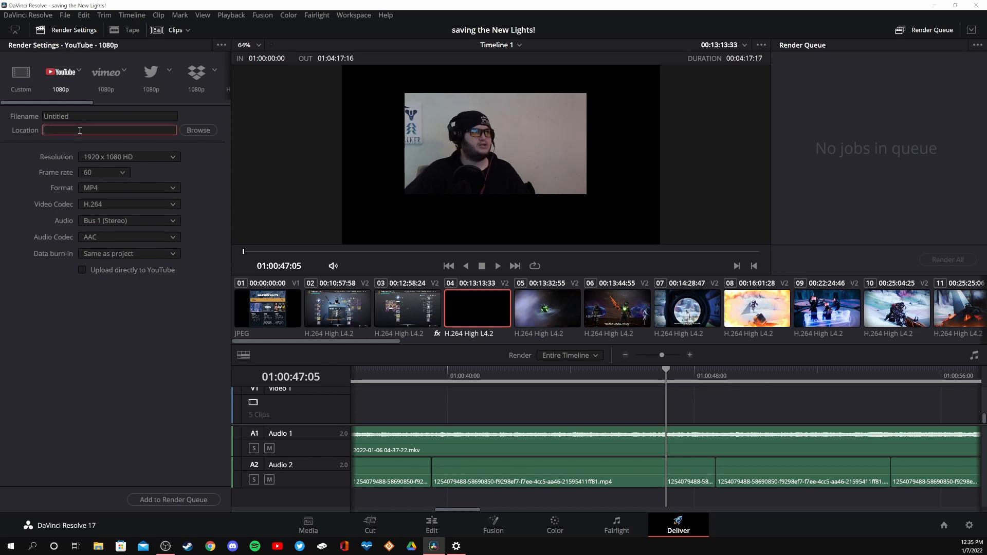
{"action": "left_click", "coordinate": [197, 130]}
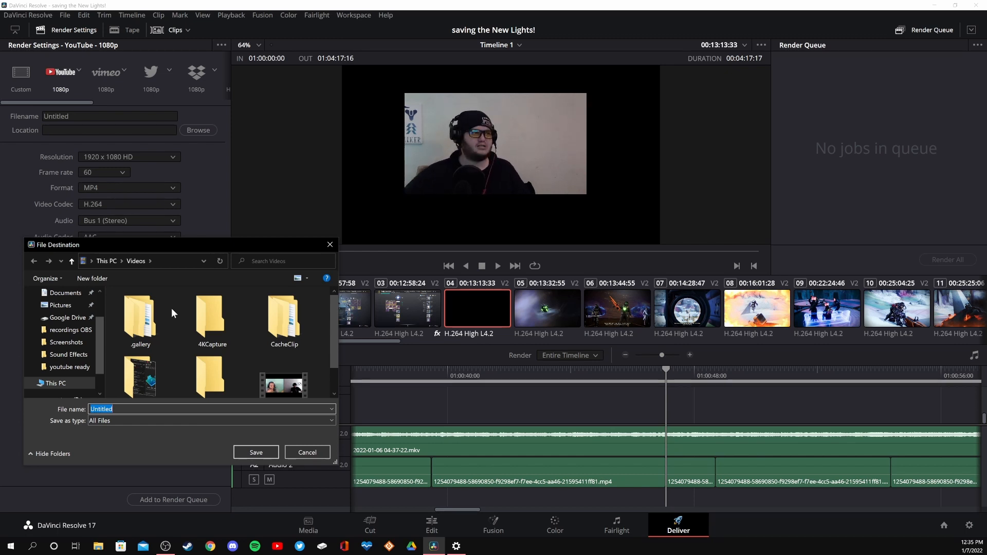
{"action": "scroll", "coordinate": [171, 308], "scroll_direction": "down", "scroll_amount": 1}
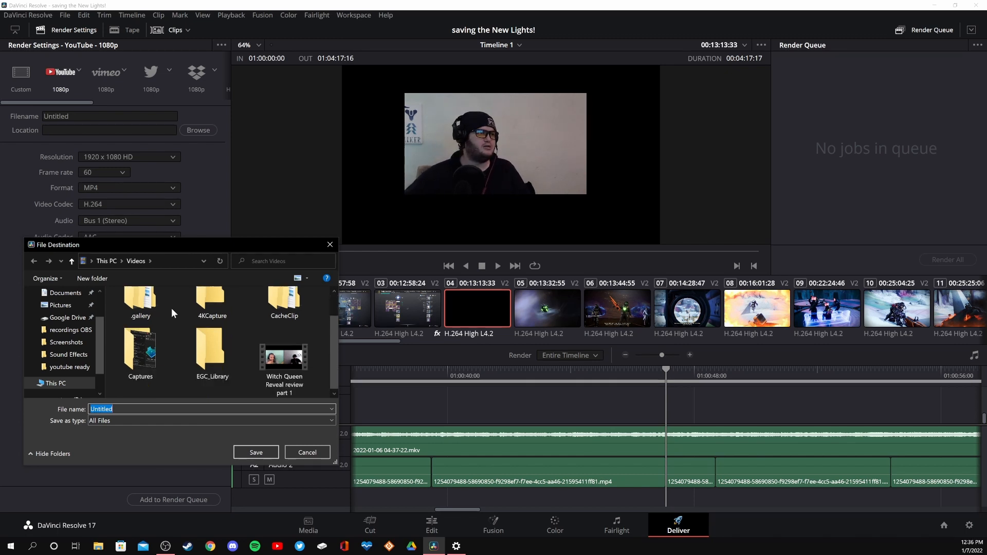
{"action": "scroll", "coordinate": [171, 308], "scroll_direction": "up", "scroll_amount": 1}
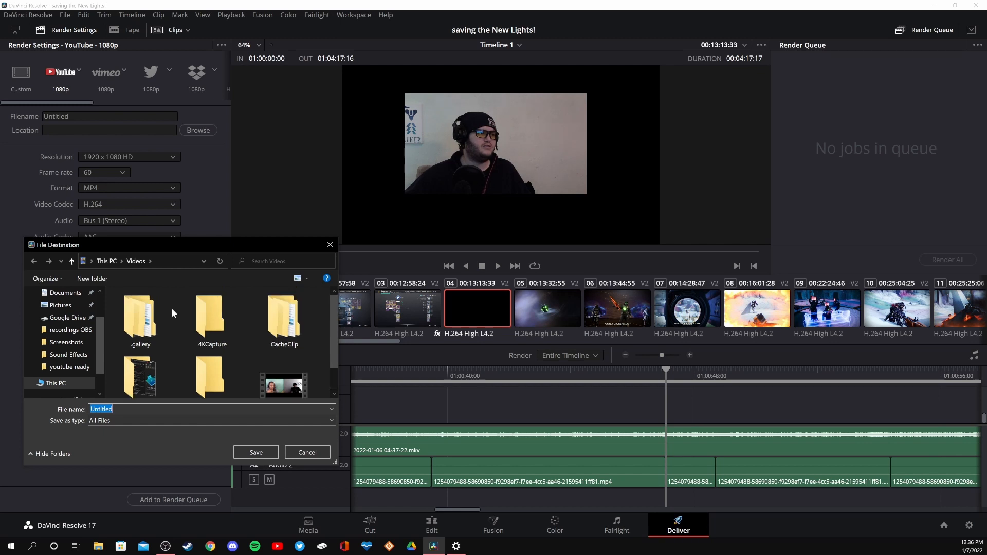
{"action": "left_click", "coordinate": [69, 368]}
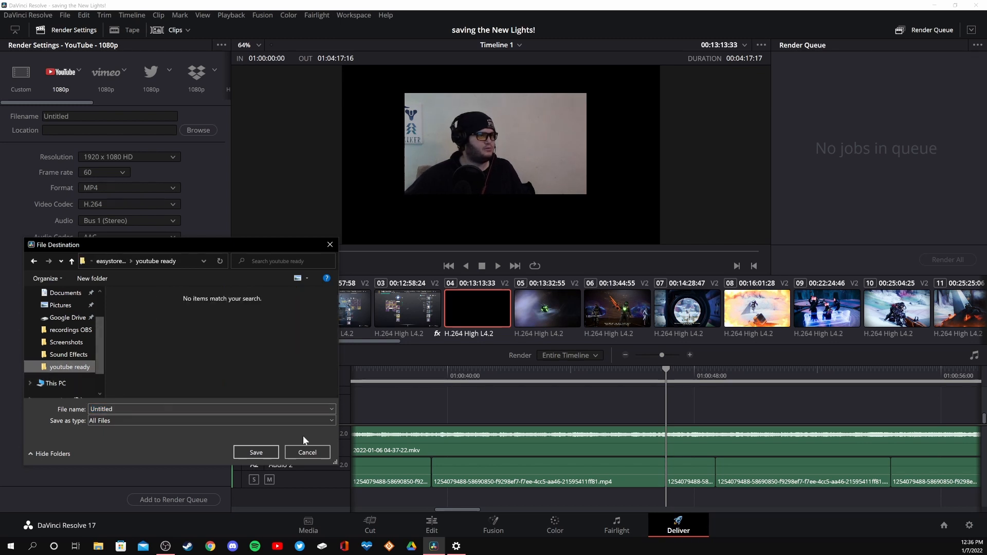
{"action": "left_click", "coordinate": [251, 454]}
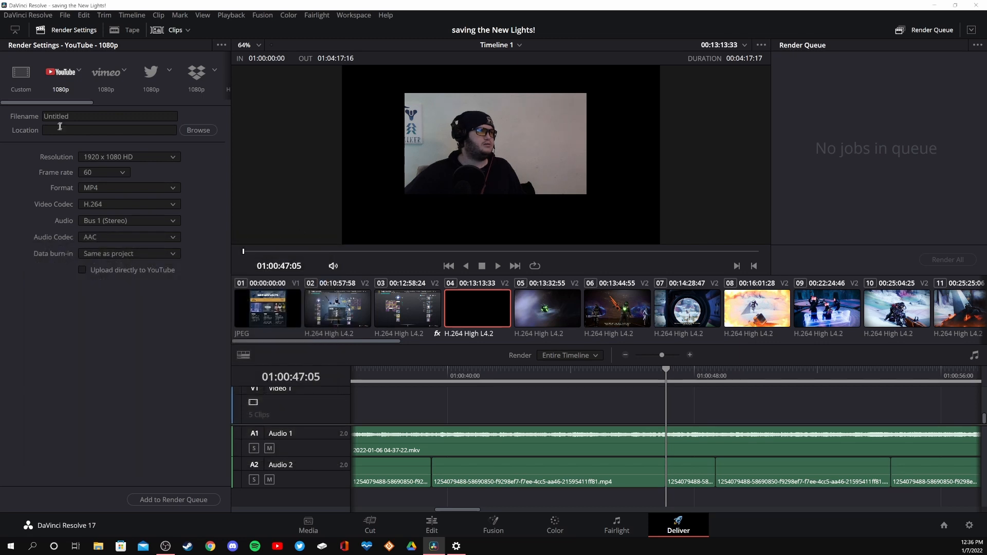
Replace the render's filename with Saving New Lights
{"action": "left_click", "coordinate": [85, 114]}
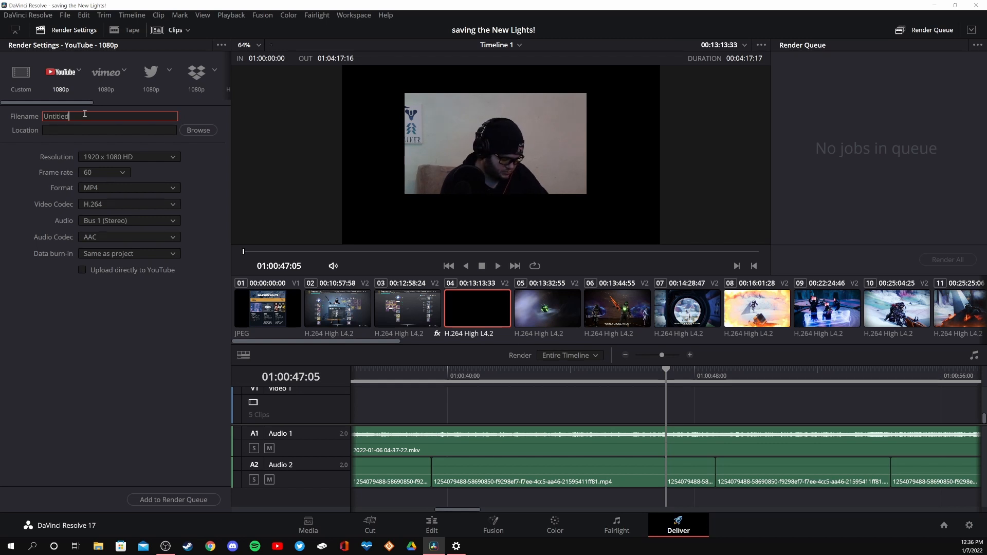
{"action": "type", "text": "Savin"}
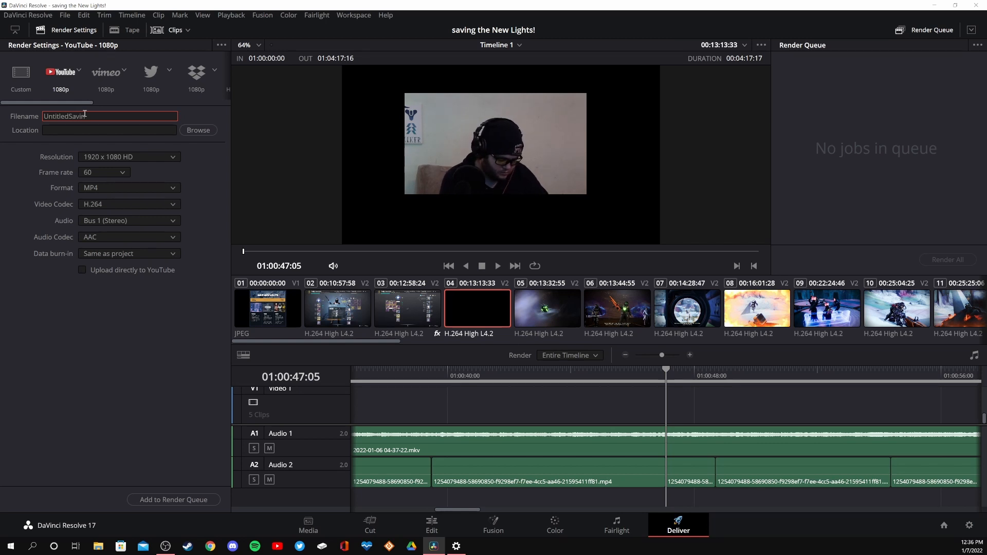
{"action": "type", "text": "g New"}
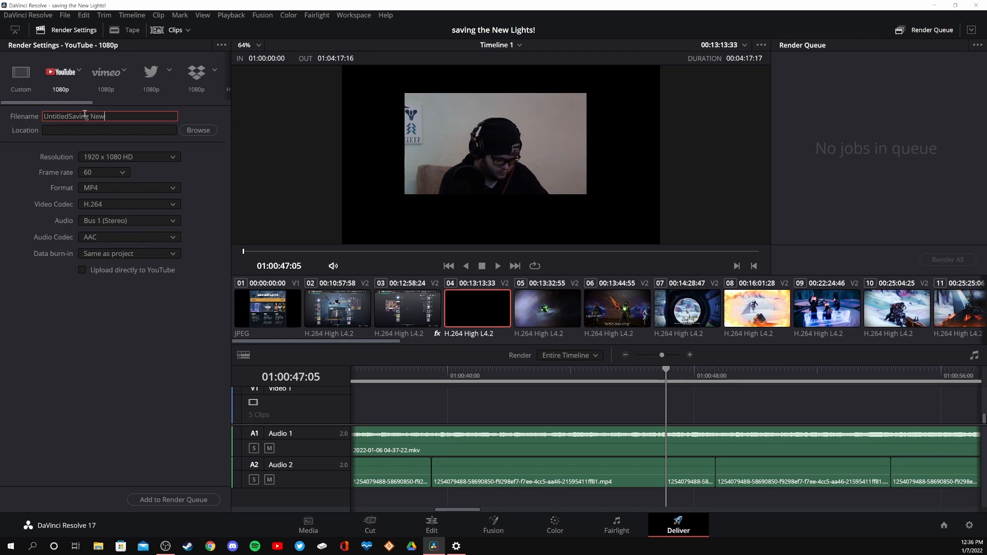
{"action": "type", "text": " L"}
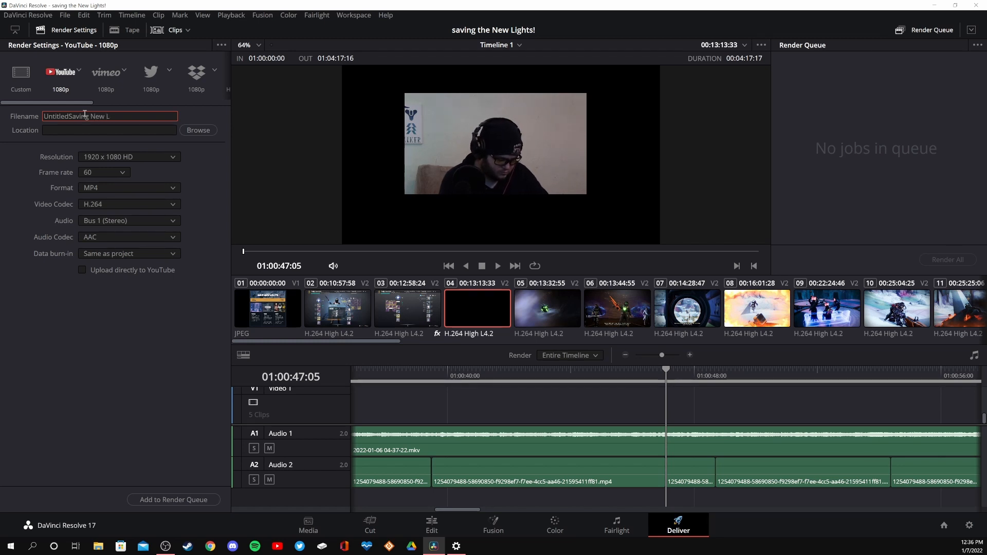
{"action": "type", "text": "ights"}
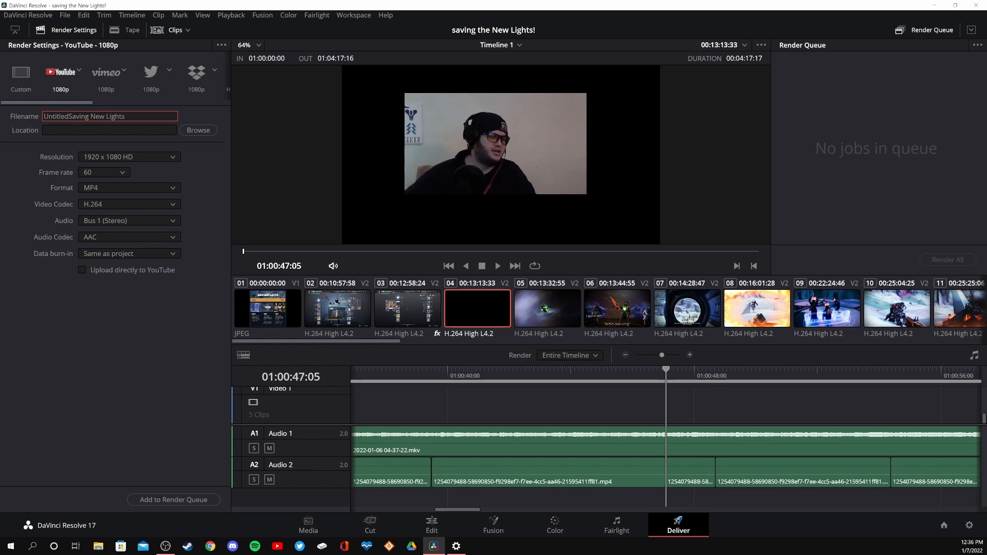
{"action": "left_click", "coordinate": [69, 117]}
{"action": "key", "text": "BackSpace"}
{"action": "key", "text": "BackSpace"}
{"action": "key", "text": "BackSpace"}
{"action": "key", "text": "BackSpace"}
{"action": "key", "text": "BackSpace"}
{"action": "key", "text": "BackSpace"}
{"action": "key", "text": "BackSpace"}
{"action": "key", "text": "BackSpace"}
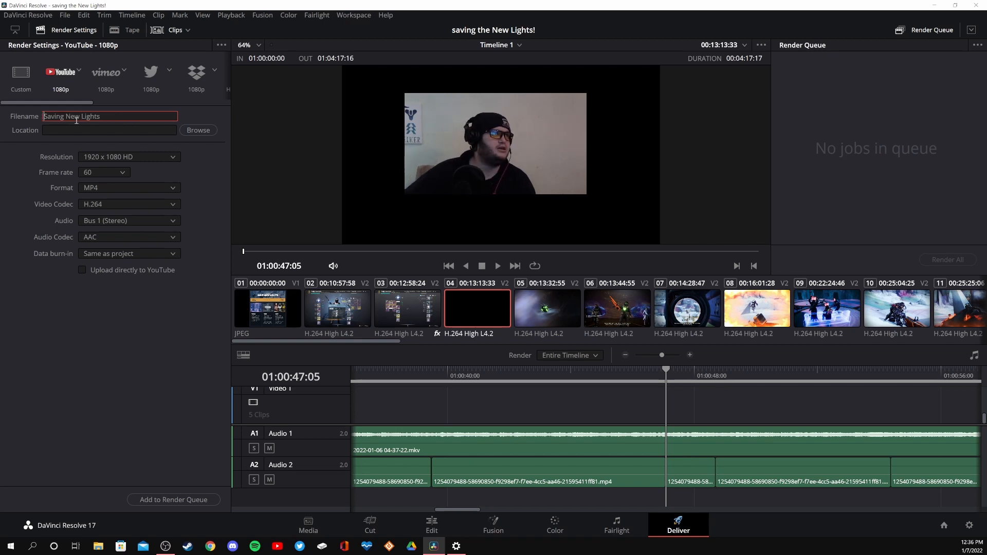
Set the render location to the youtube ready folder on drive D, keeping the file name Saving New Lights
{"action": "left_click", "coordinate": [69, 131]}
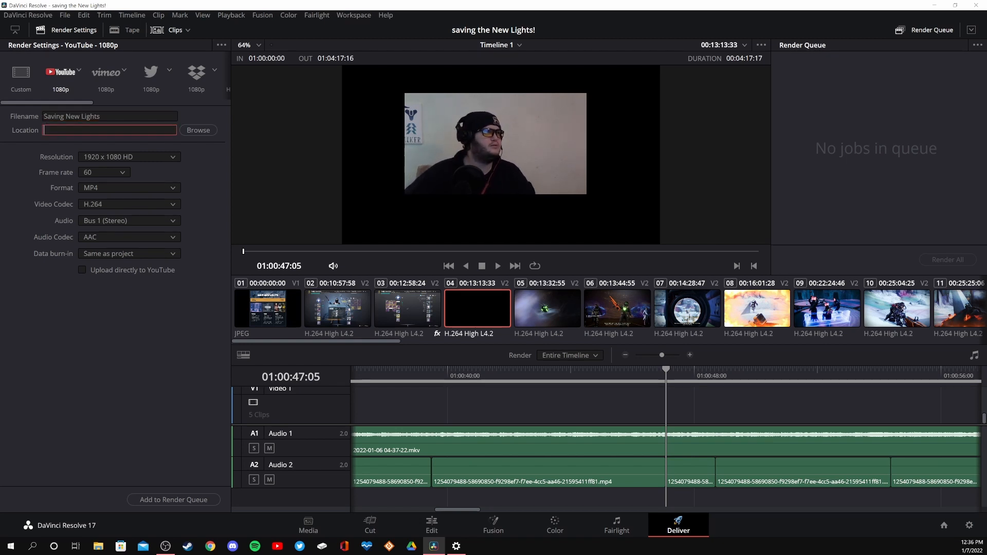
{"action": "left_click", "coordinate": [212, 131]}
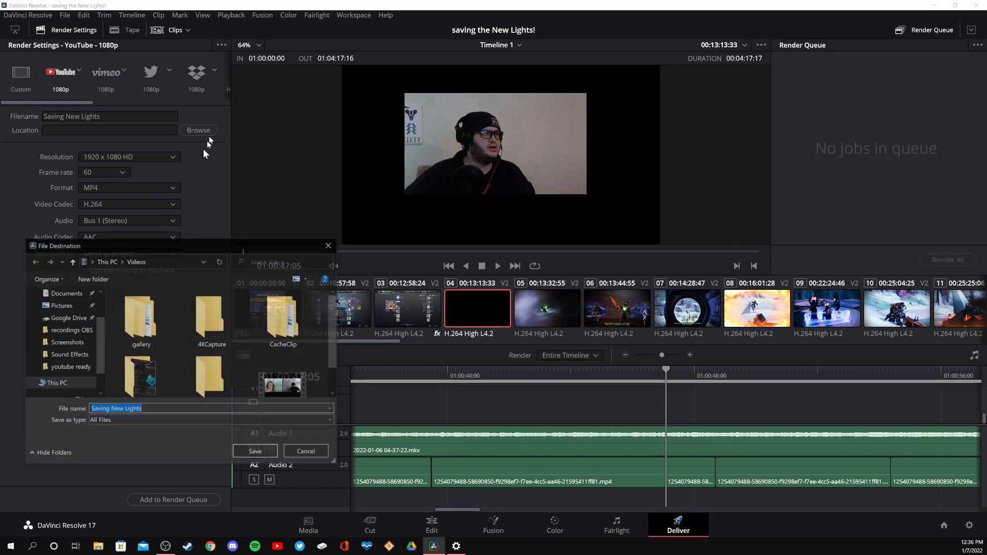
{"action": "left_click", "coordinate": [69, 368]}
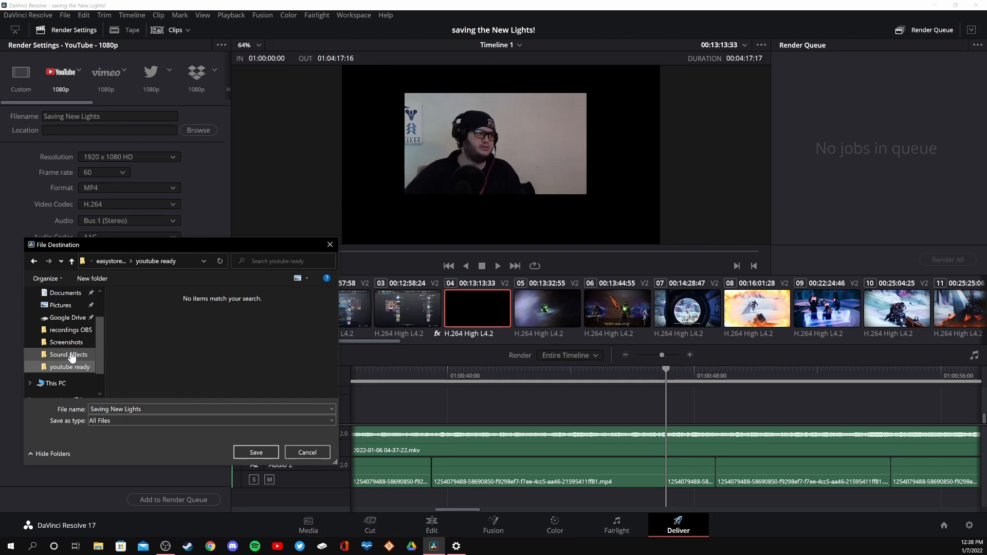
{"action": "left_click", "coordinate": [70, 356]}
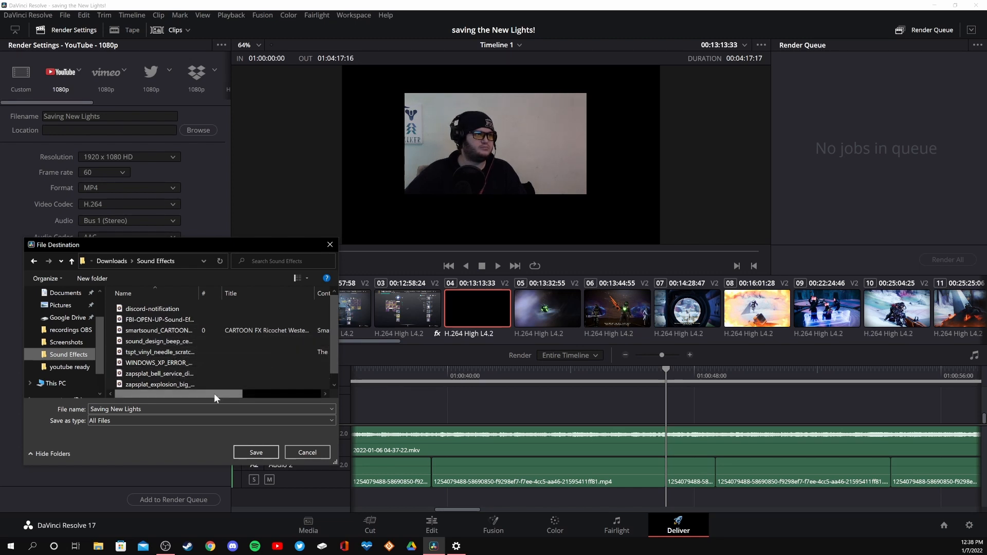
{"action": "left_click_drag", "start_coordinate": [214, 394], "coordinate": [271, 392]}
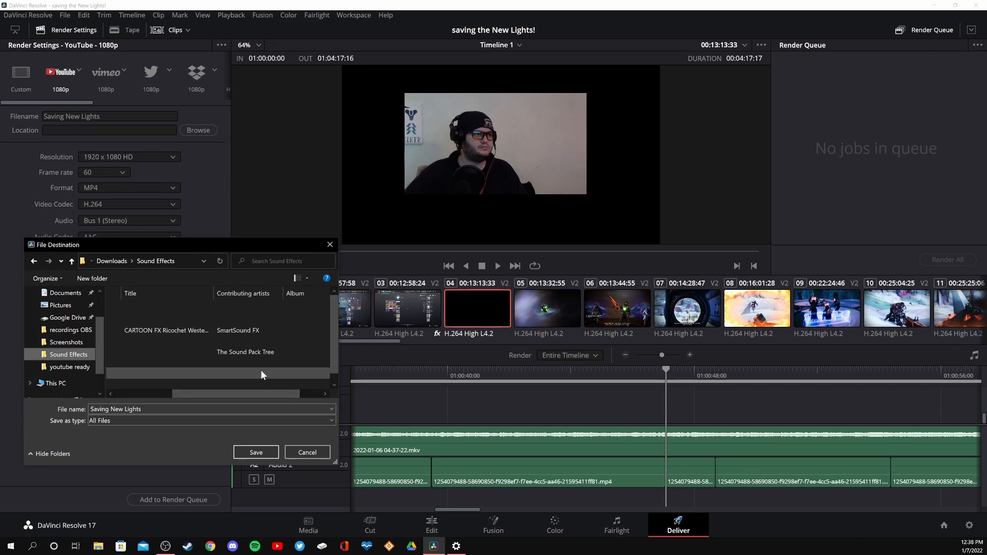
{"action": "scroll", "coordinate": [262, 329], "scroll_direction": "up", "scroll_amount": 1}
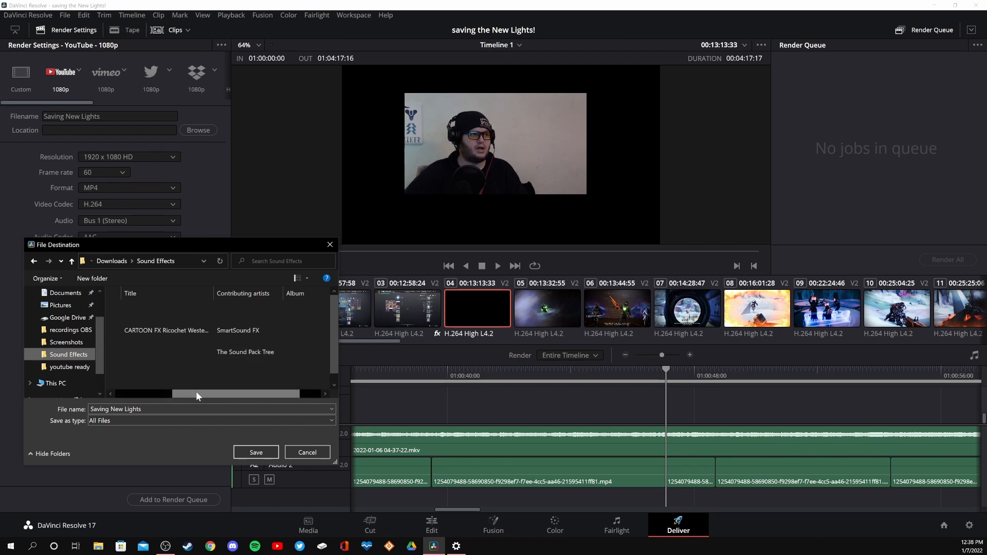
{"action": "left_click_drag", "start_coordinate": [196, 393], "coordinate": [128, 397]}
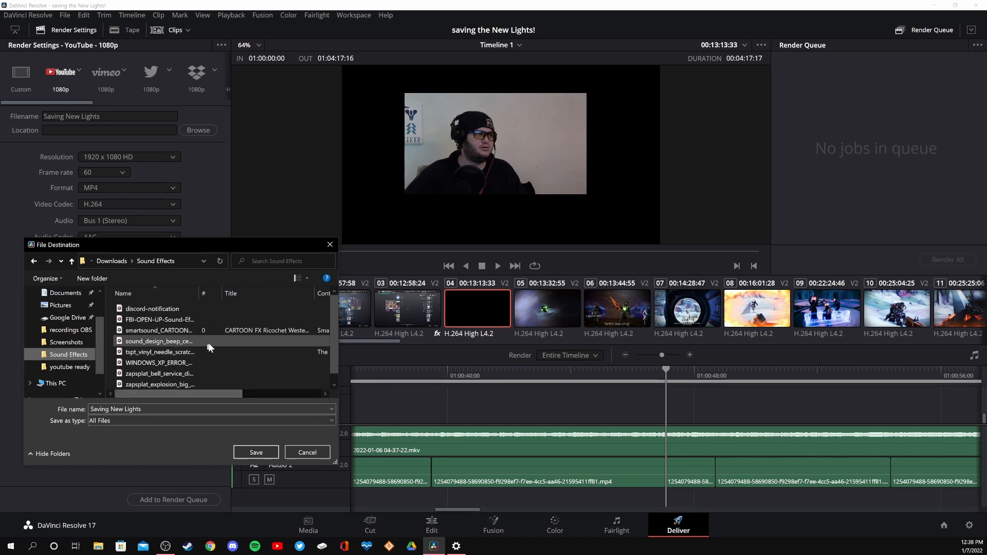
{"action": "scroll", "coordinate": [210, 342], "scroll_direction": "down", "scroll_amount": 1}
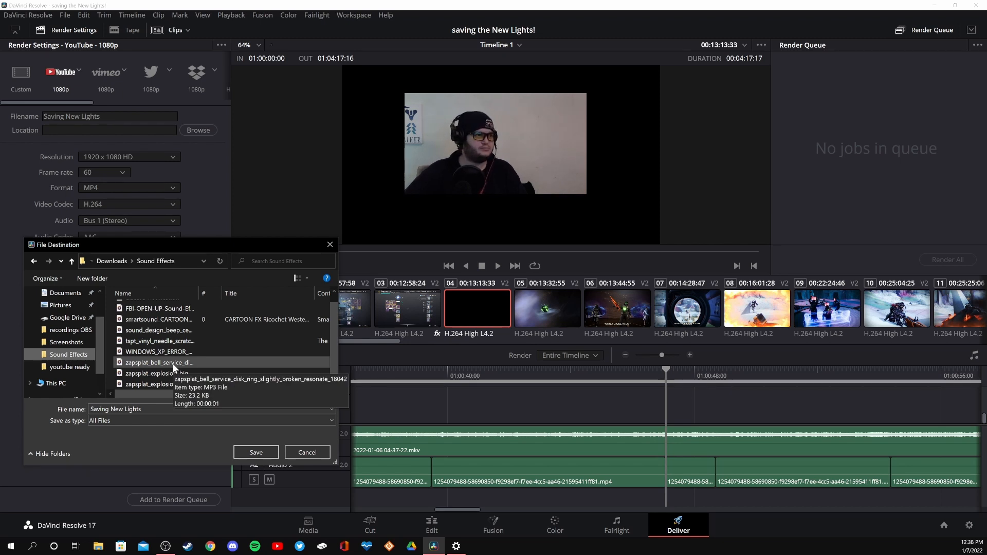
{"action": "left_click", "coordinate": [62, 366]}
{"action": "left_click", "coordinate": [240, 453]}
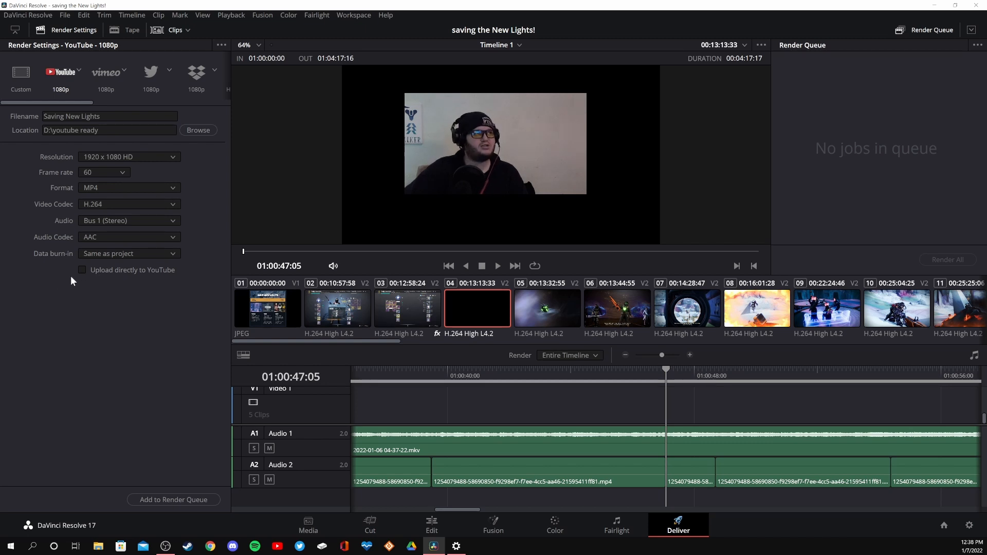
Add the Saving New Lights job to the render queue and start rendering it
{"action": "left_click", "coordinate": [184, 499]}
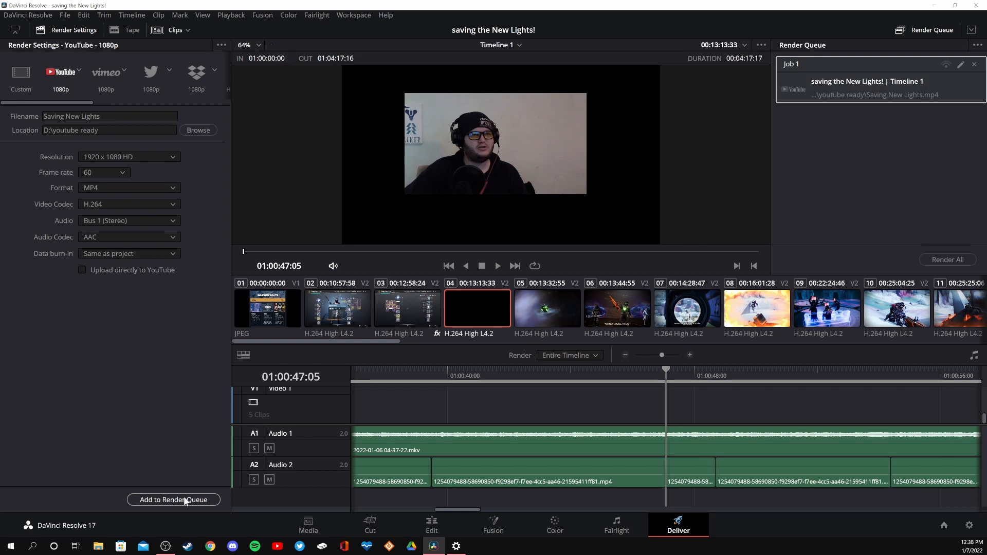
{"action": "left_click", "coordinate": [938, 259]}
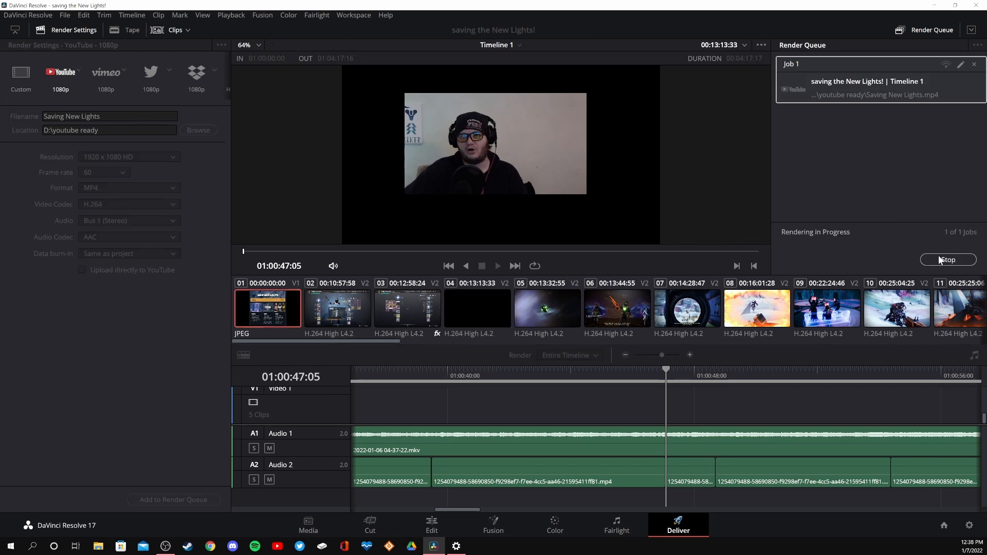
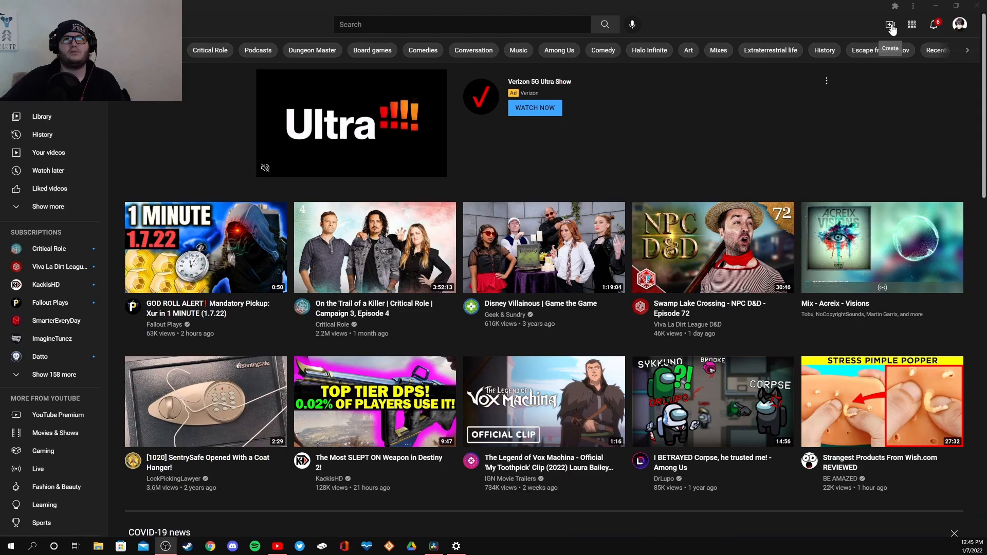
Switch to YouTube and start a video upload with the Saving New Lights file from the youtube ready folder
{"action": "left_click", "coordinate": [890, 24]}
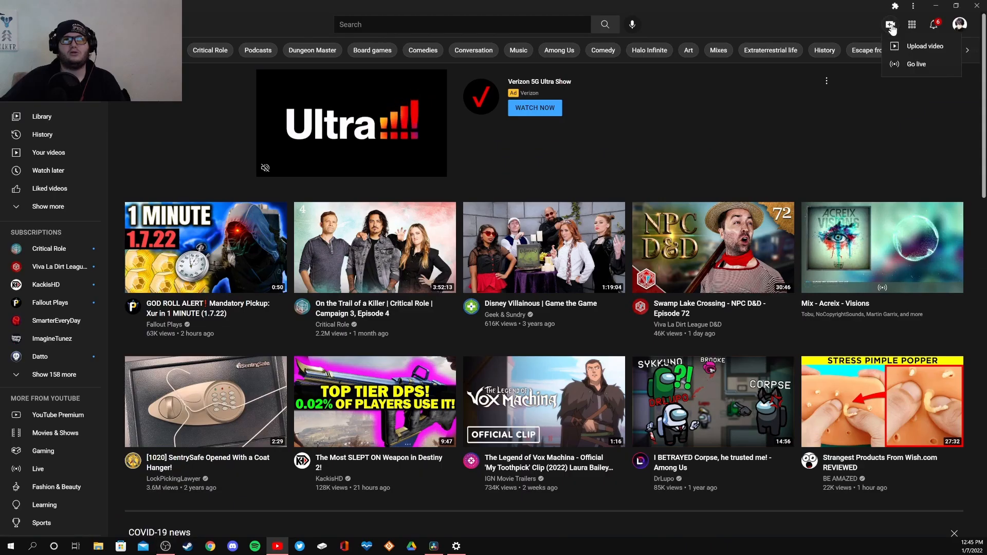
{"action": "left_click", "coordinate": [926, 49]}
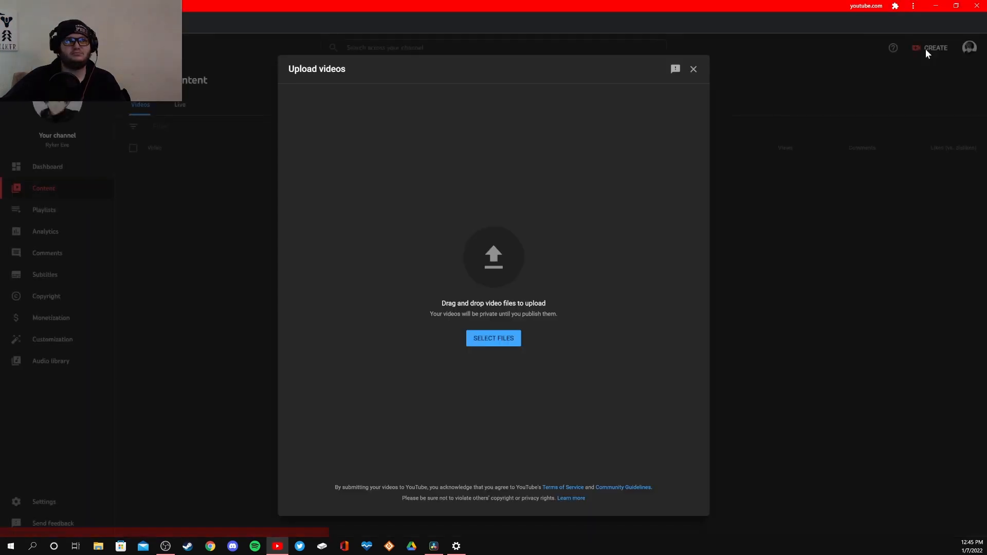
{"action": "left_click", "coordinate": [504, 260]}
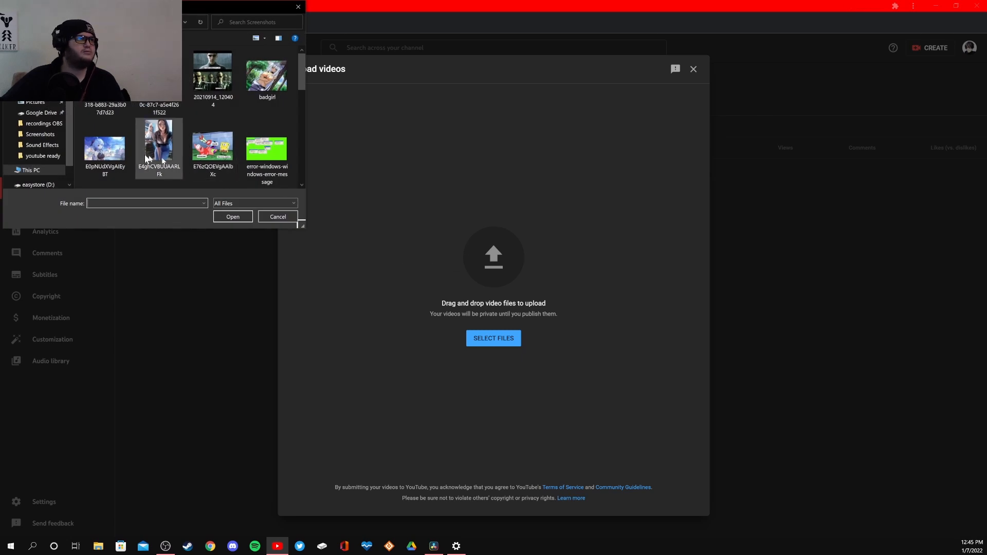
{"action": "left_click", "coordinate": [43, 156]}
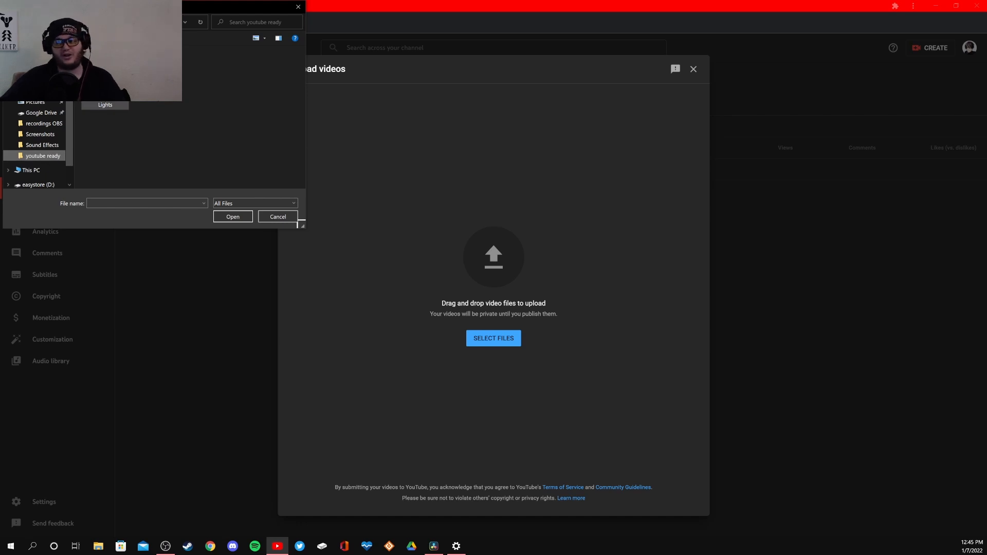
{"action": "left_click_drag", "start_coordinate": [103, 106], "coordinate": [489, 266]}
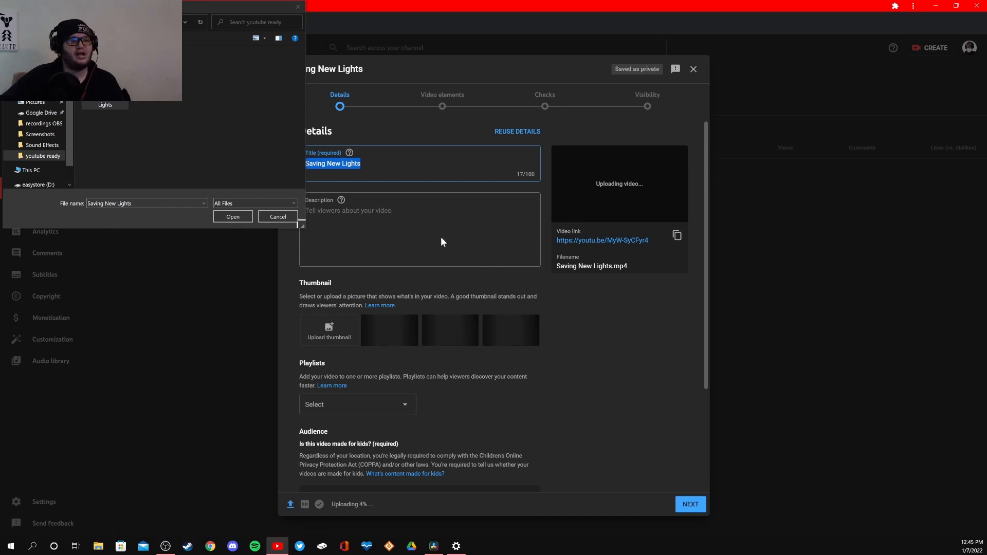
Close the leftover file selection window and add the uploading video to the Destiny 2 playlist
{"action": "left_click", "coordinate": [374, 406]}
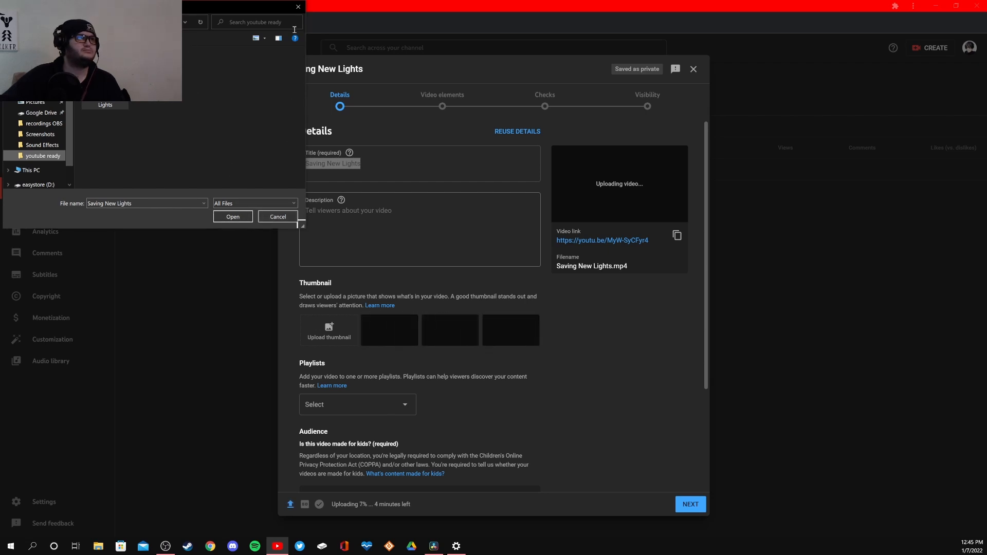
{"action": "left_click", "coordinate": [298, 6]}
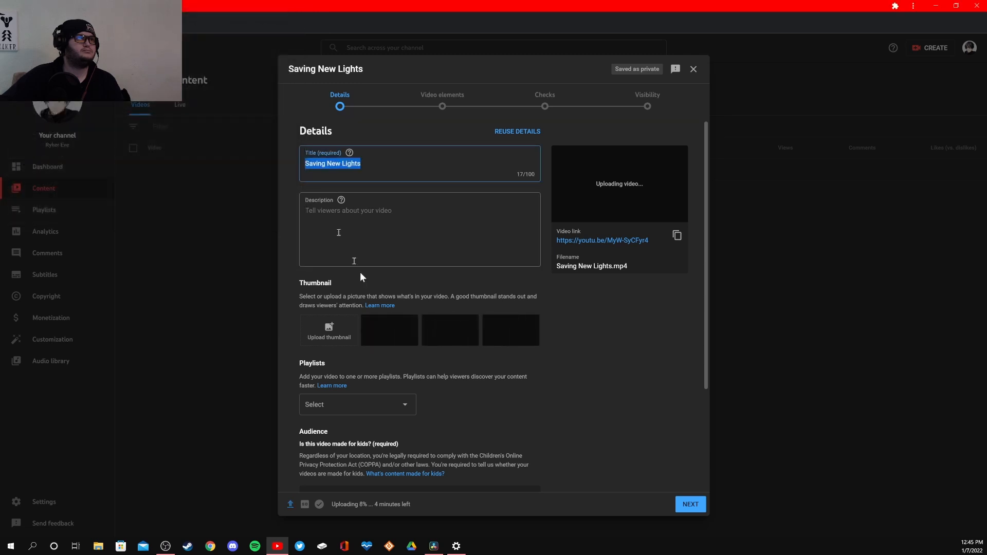
{"action": "left_click", "coordinate": [392, 409]}
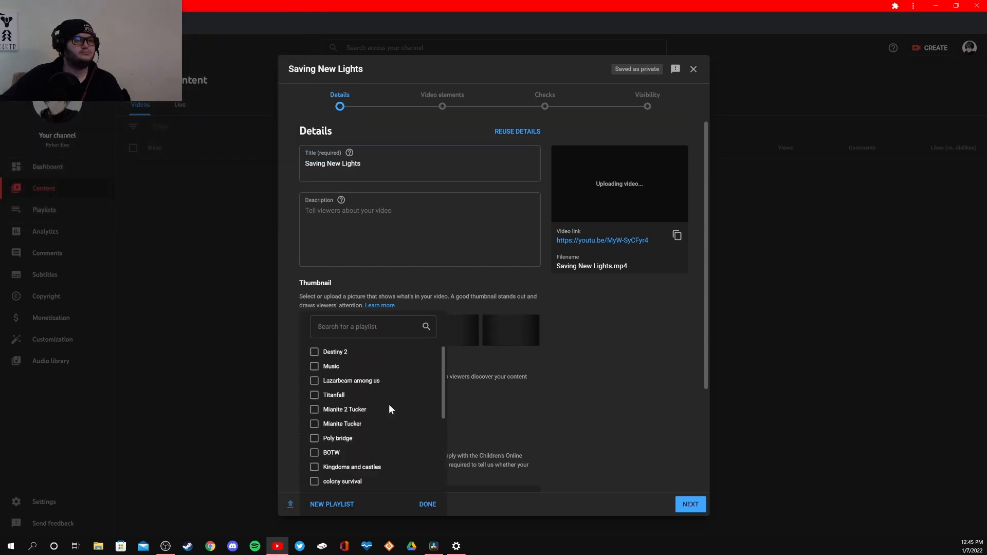
{"action": "left_click", "coordinate": [314, 352]}
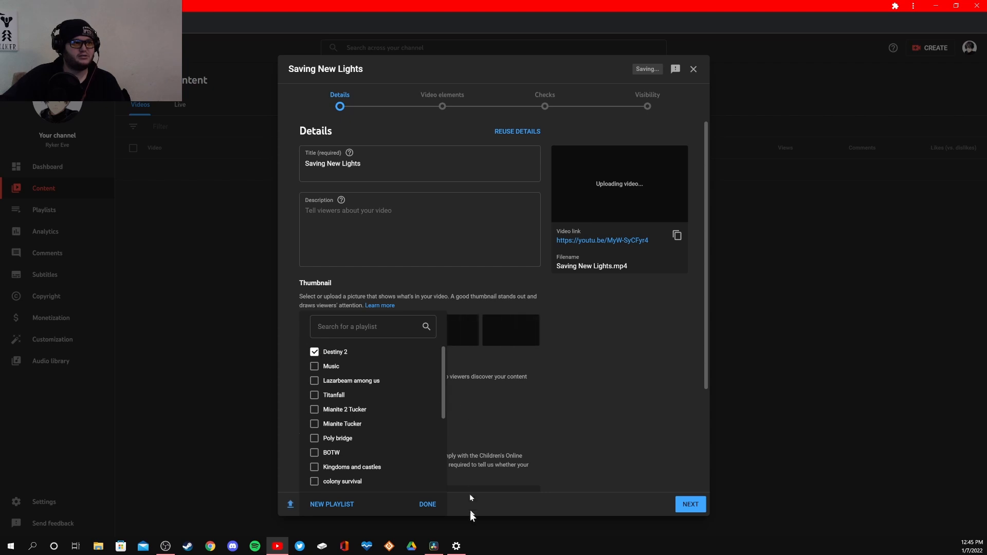
{"action": "left_click", "coordinate": [427, 505]}
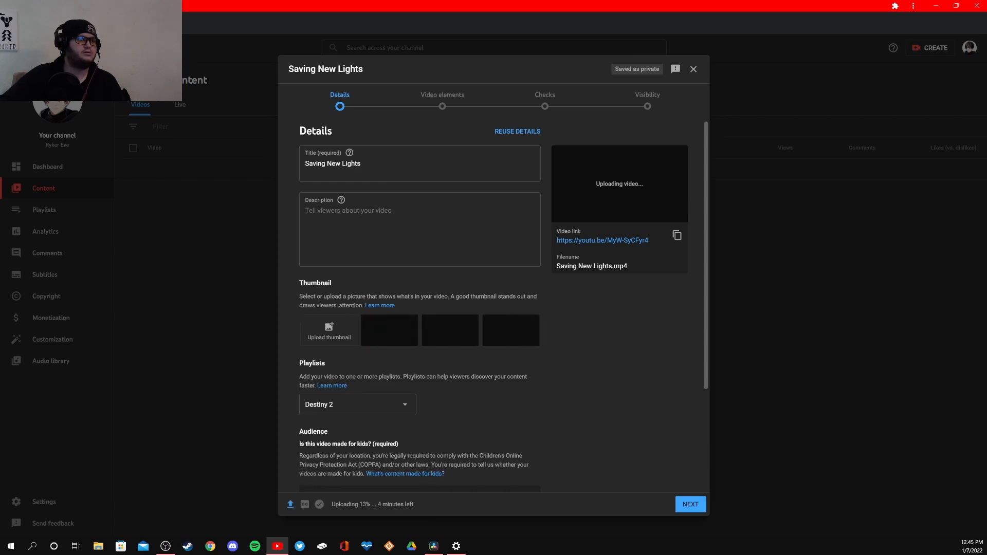
Mark the video as not made for kids and write a description inviting viewers to watch the channel owner help New lights out of the DoE
{"action": "scroll", "coordinate": [429, 433], "scroll_direction": "down", "scroll_amount": 3}
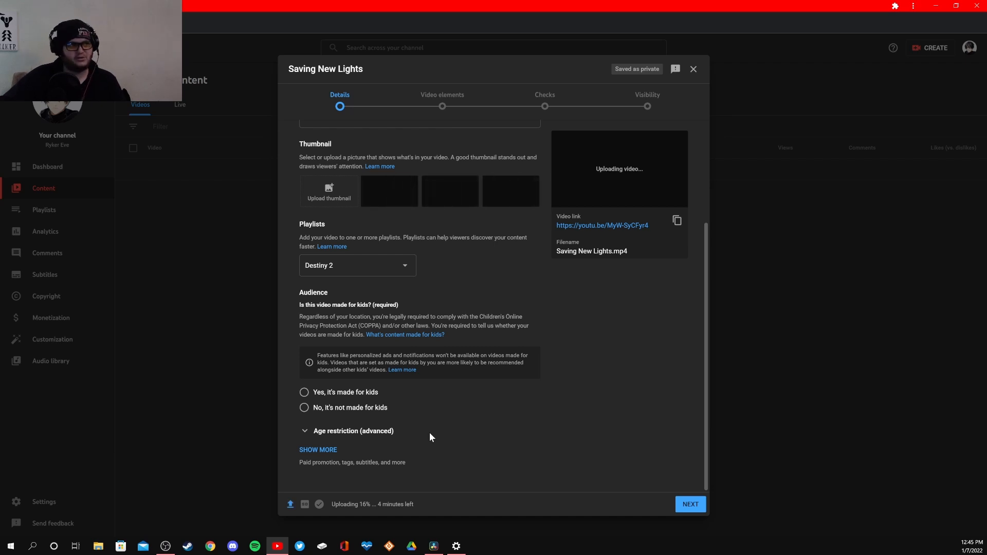
{"action": "left_click", "coordinate": [305, 412]}
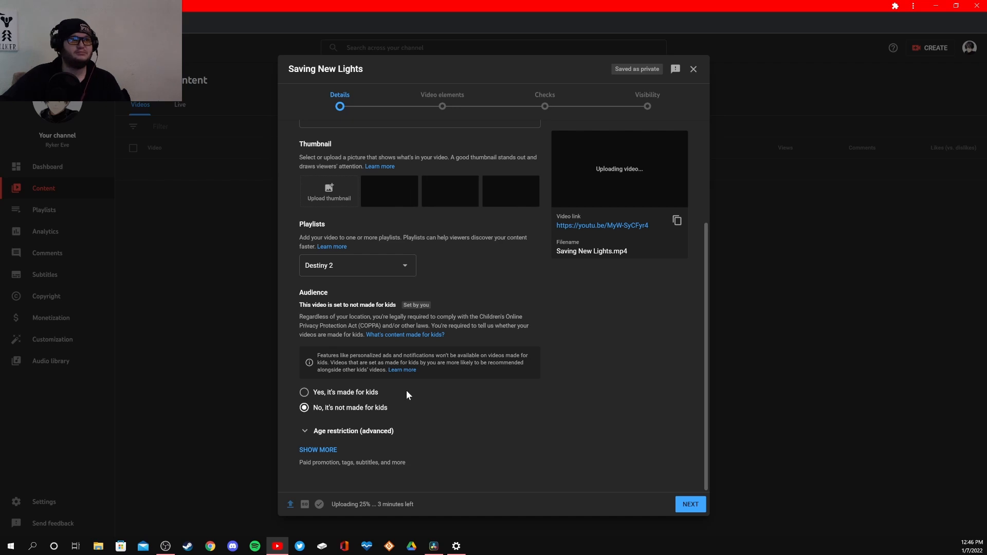
{"action": "scroll", "coordinate": [477, 372], "scroll_direction": "up", "scroll_amount": 3}
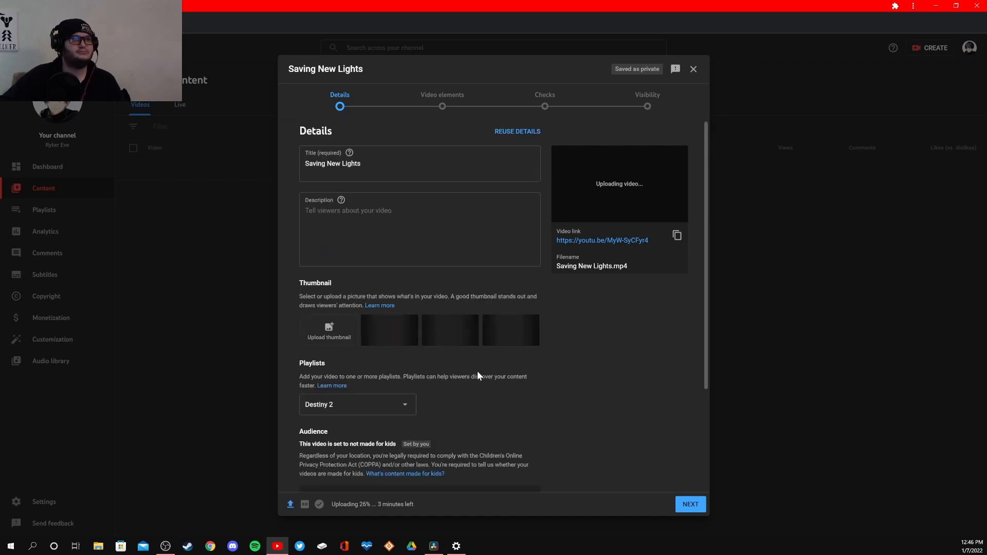
{"action": "left_click", "coordinate": [428, 224]}
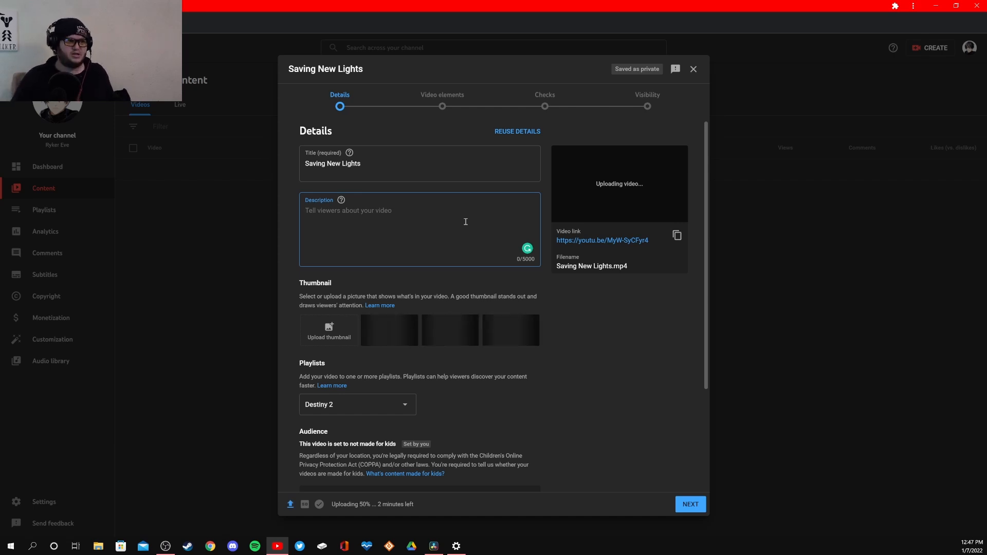
{"action": "type", "text": "Come watch as Ryker Eve as he helps New lights out of the DoE."}
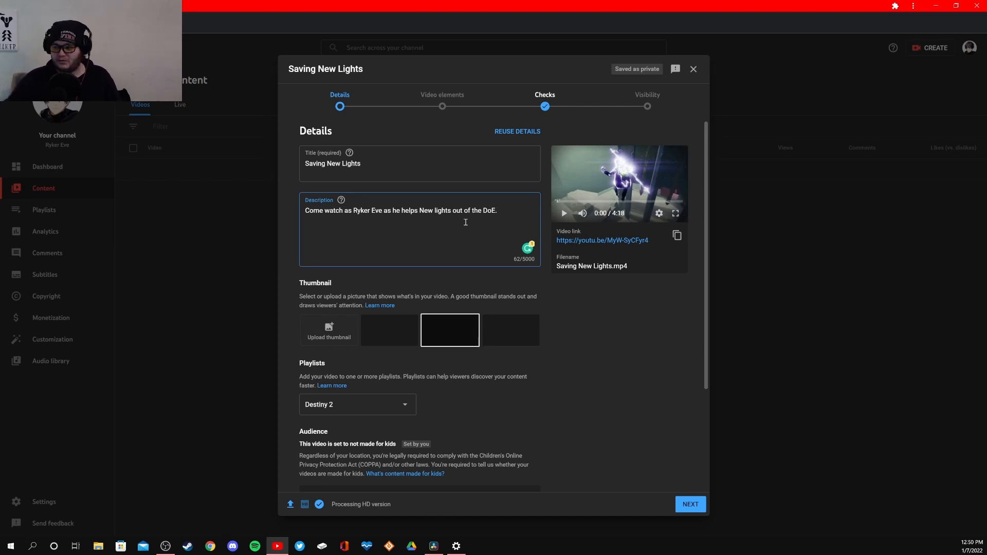
Review the video's copyright check and look up the Halo Theme Mjolnir Mix track and its artists in Spotify's Liked Songs
{"action": "left_click", "coordinate": [535, 107]}
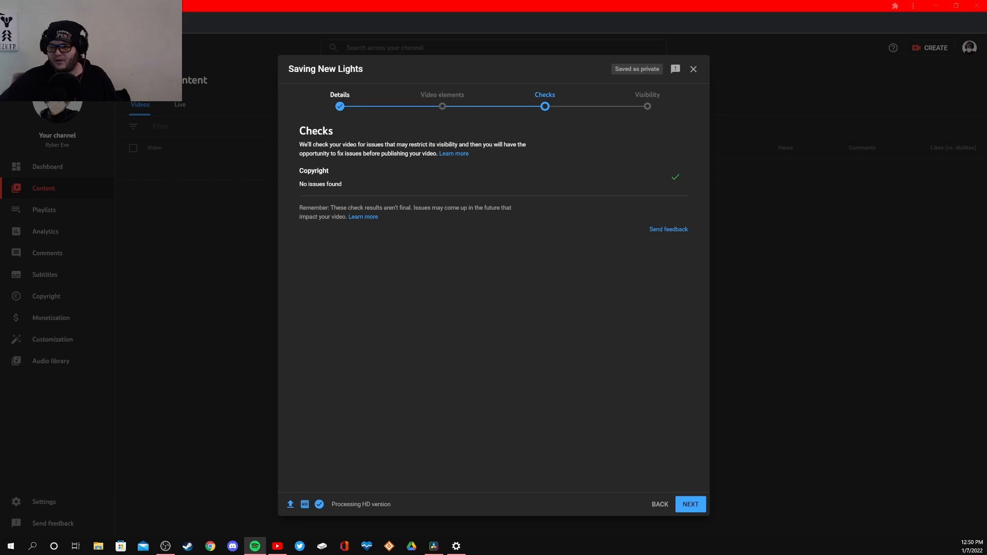
{"action": "left_click_drag", "start_coordinate": [986, 142], "coordinate": [442, 108]}
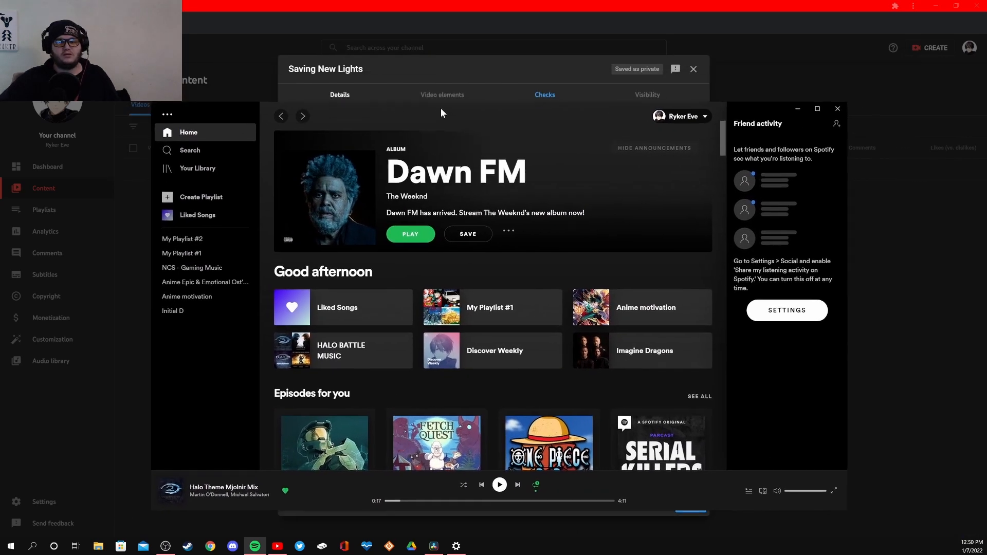
{"action": "left_click", "coordinate": [355, 309]}
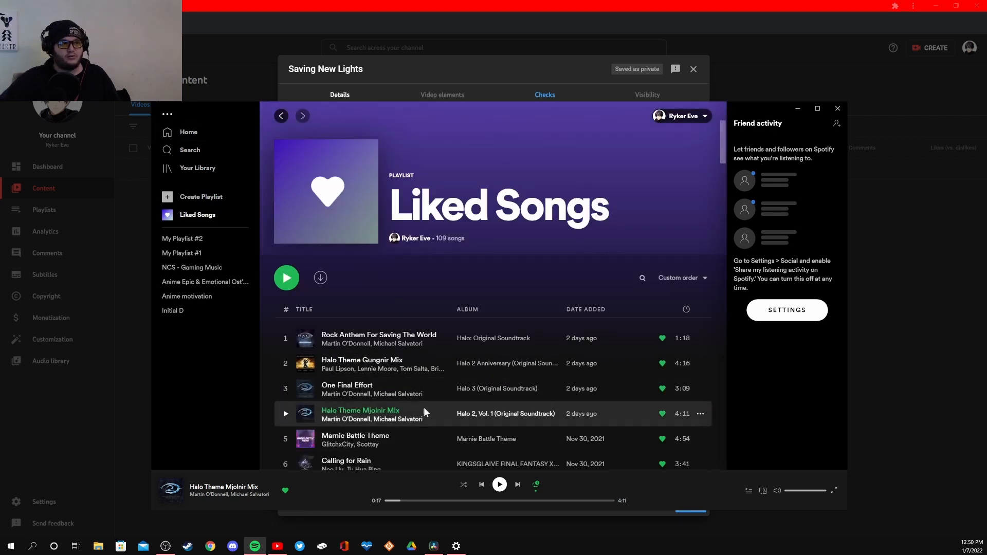
{"action": "left_click", "coordinate": [424, 413]}
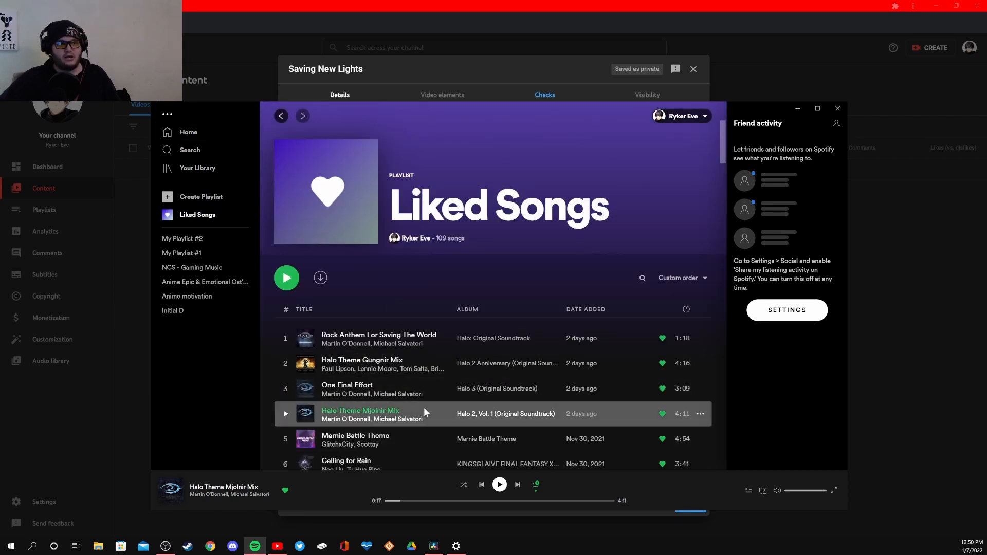
{"action": "left_click", "coordinate": [175, 486]}
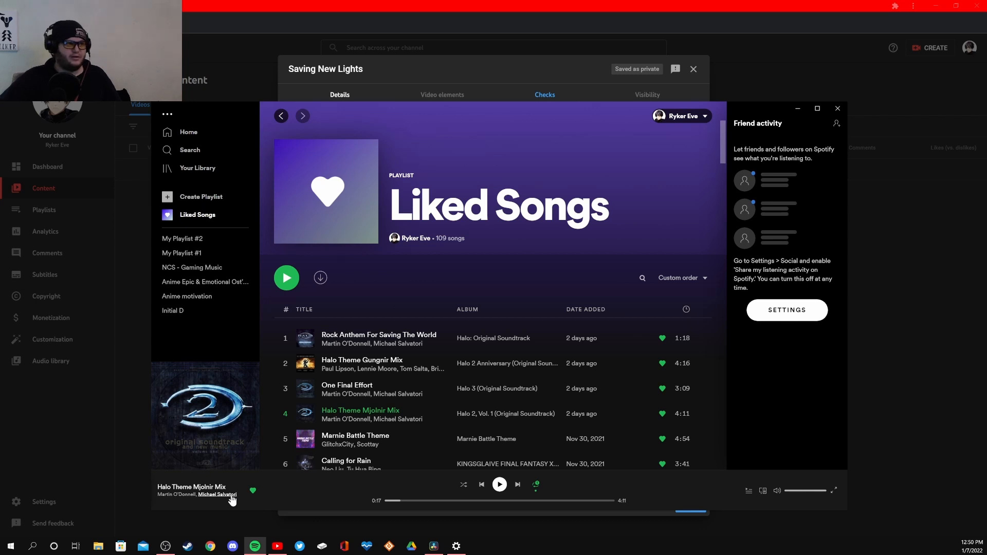
{"action": "mouse_move", "coordinate": [218, 370]}
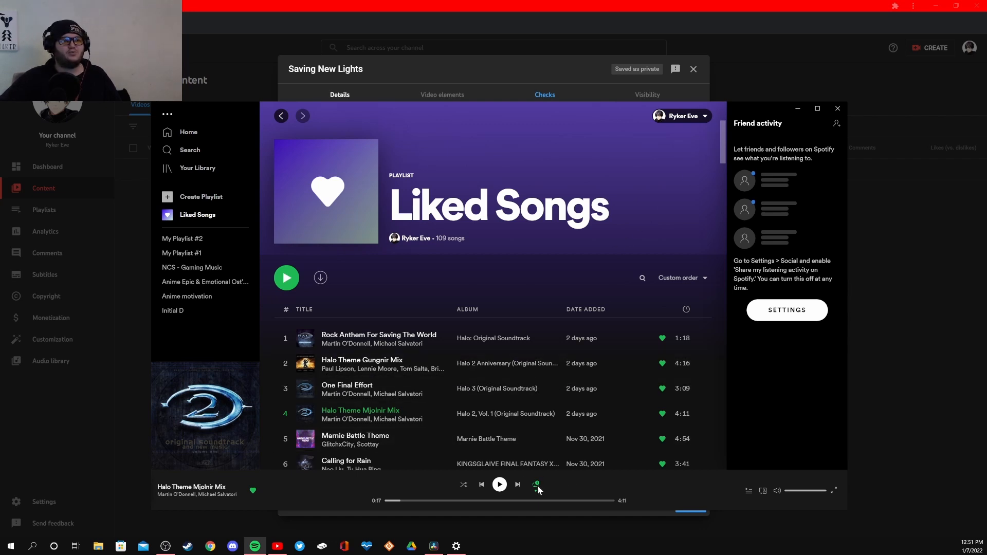
{"action": "left_click", "coordinate": [838, 109]}
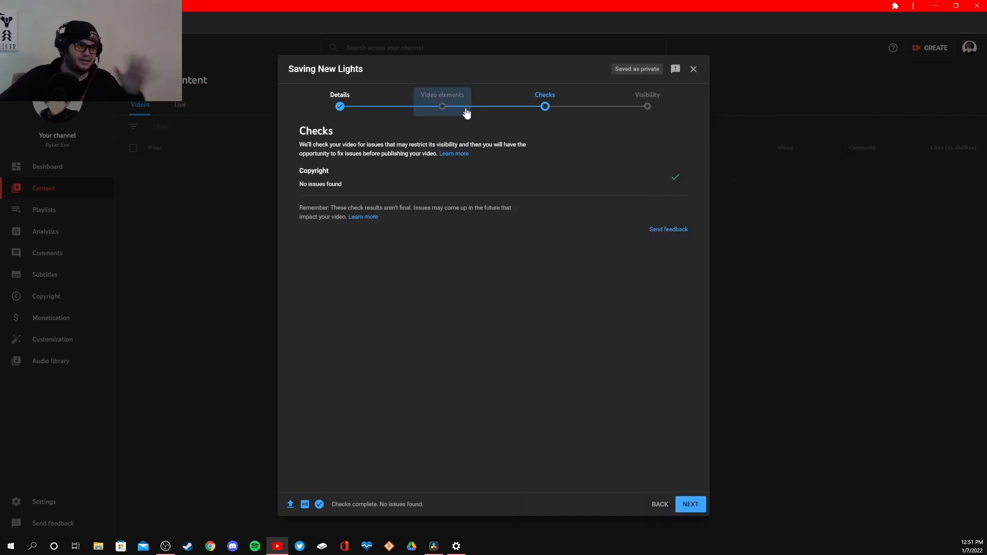
Add an end screen to the video using the layout imported from the latest video, and save it
{"action": "left_click", "coordinate": [442, 107]}
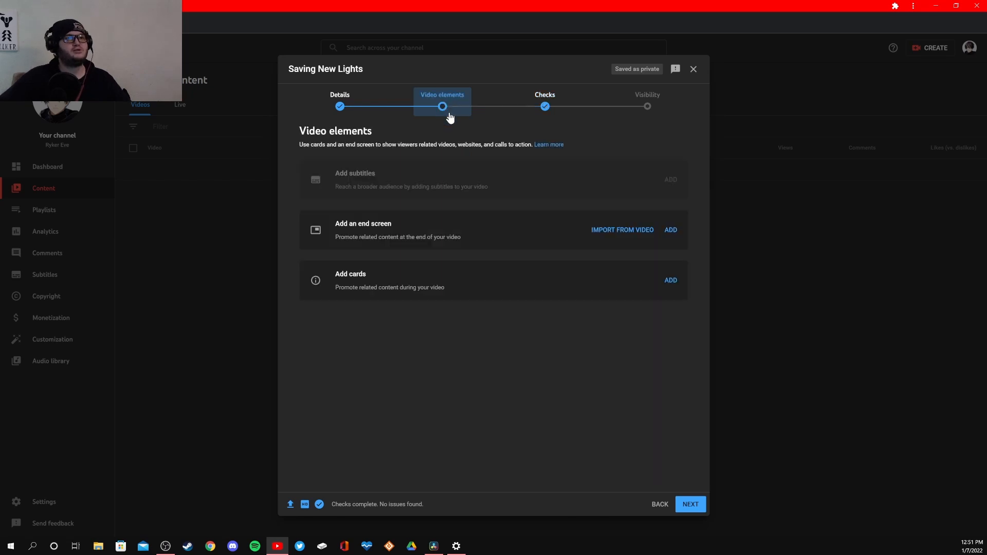
{"action": "left_click", "coordinate": [670, 229]}
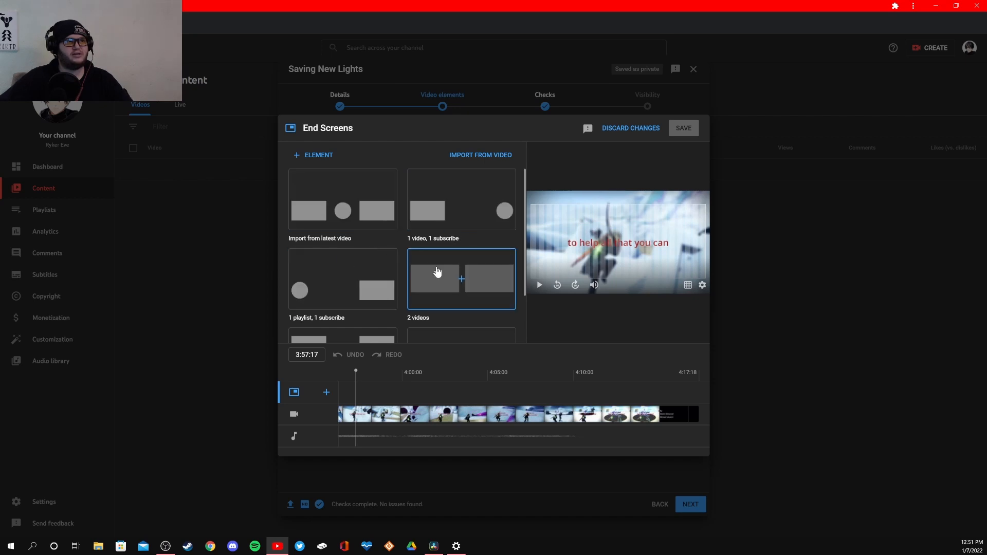
{"action": "scroll", "coordinate": [437, 271], "scroll_direction": "down", "scroll_amount": 2}
{"action": "scroll", "coordinate": [437, 272], "scroll_direction": "up", "scroll_amount": 2}
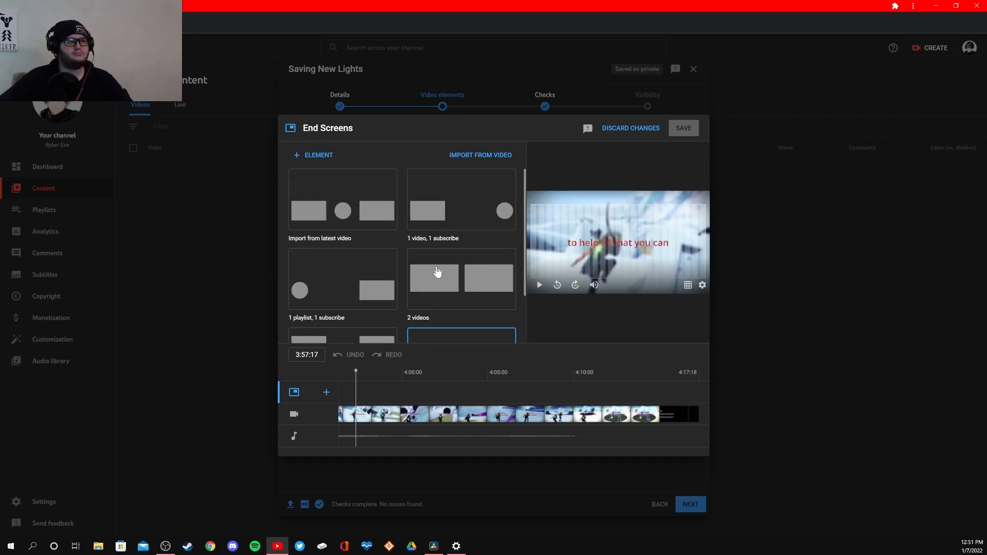
{"action": "scroll", "coordinate": [437, 272], "scroll_direction": "down", "scroll_amount": 2}
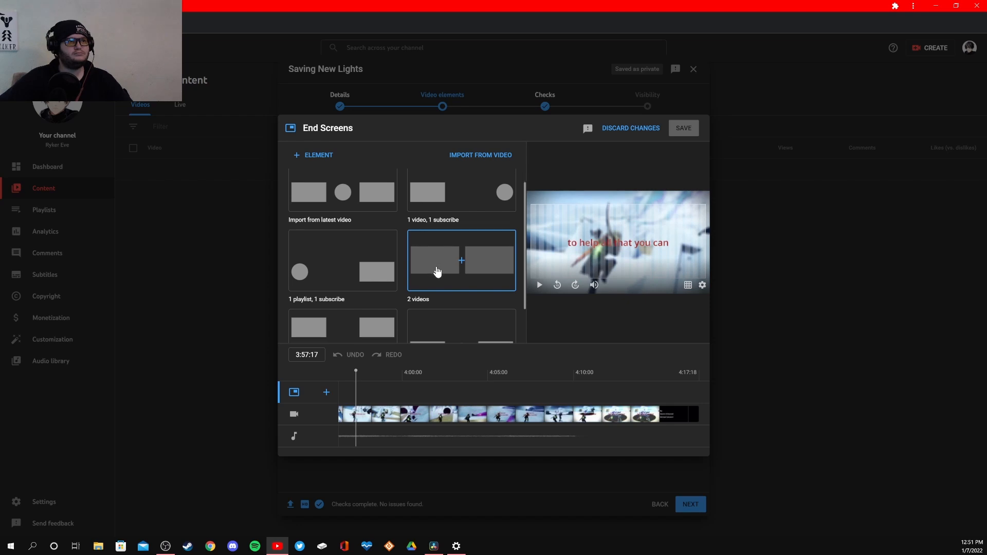
{"action": "scroll", "coordinate": [437, 272], "scroll_direction": "up", "scroll_amount": 2}
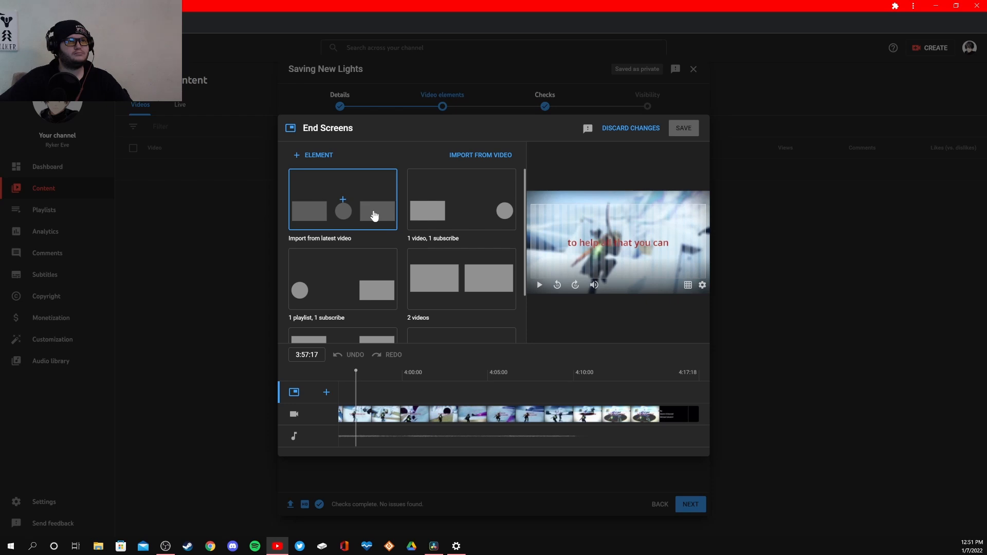
{"action": "left_click", "coordinate": [358, 189]}
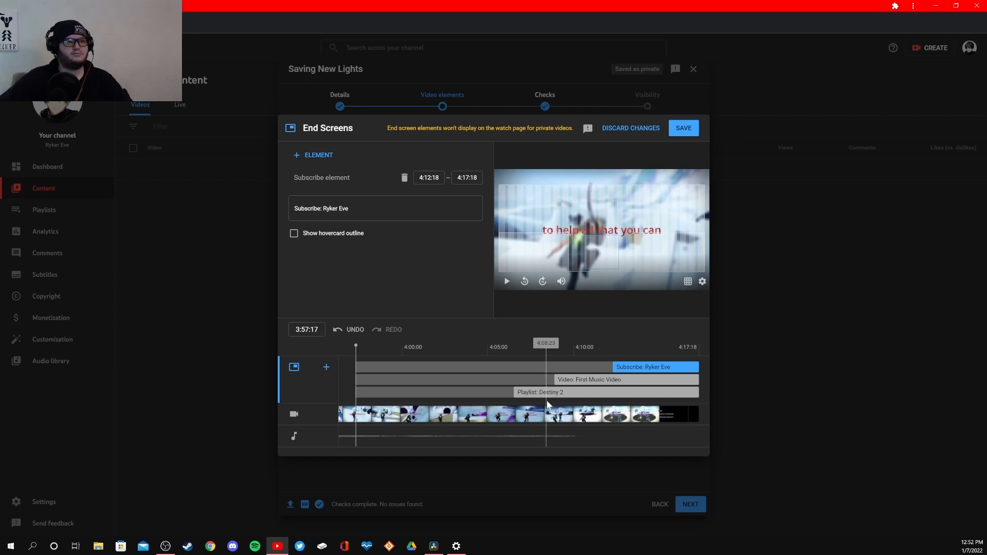
{"action": "left_click", "coordinate": [676, 129]}
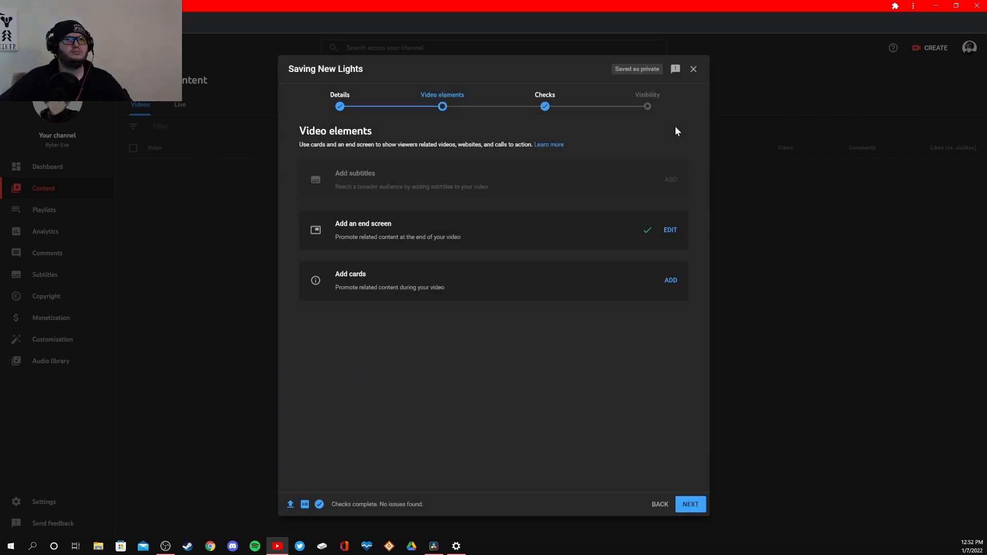
Publish the video with Public visibility, copy its share link, and dismiss the published confirmation
{"action": "left_click", "coordinate": [648, 115]}
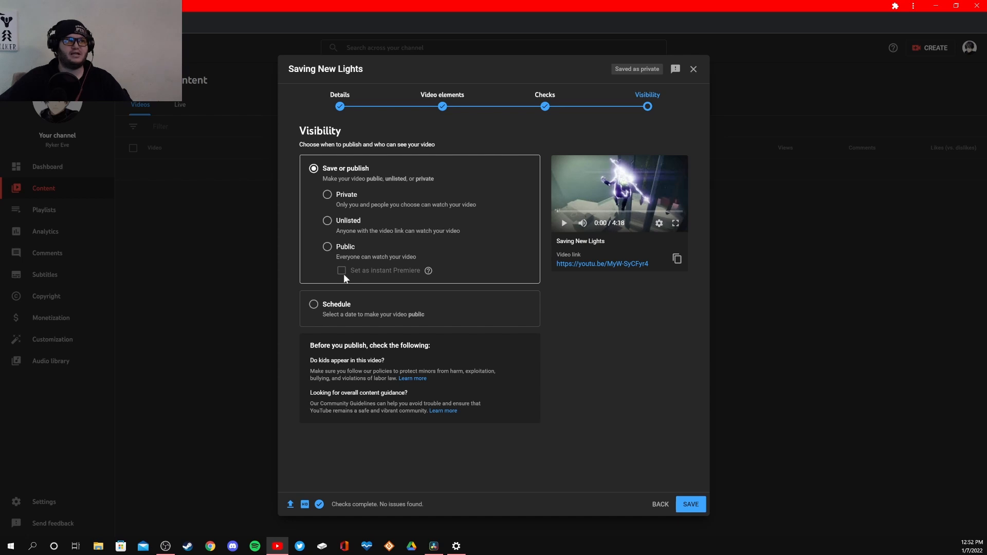
{"action": "left_click", "coordinate": [313, 304]}
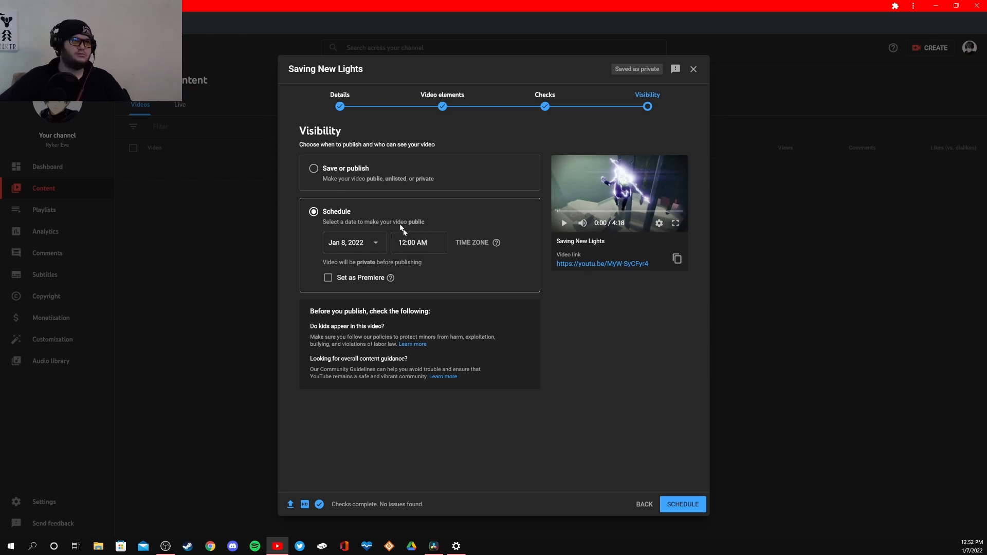
{"action": "left_click", "coordinate": [313, 169]}
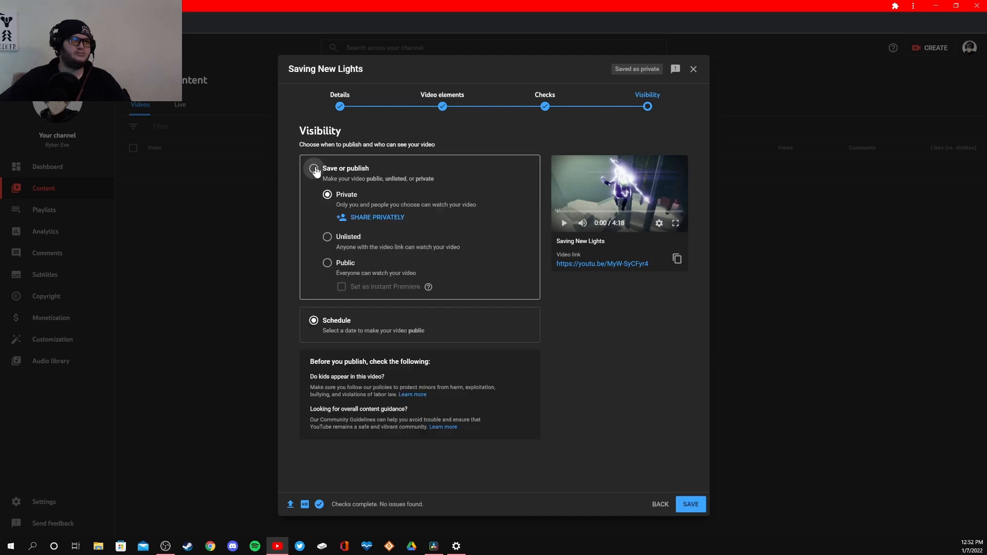
{"action": "left_click", "coordinate": [327, 263]}
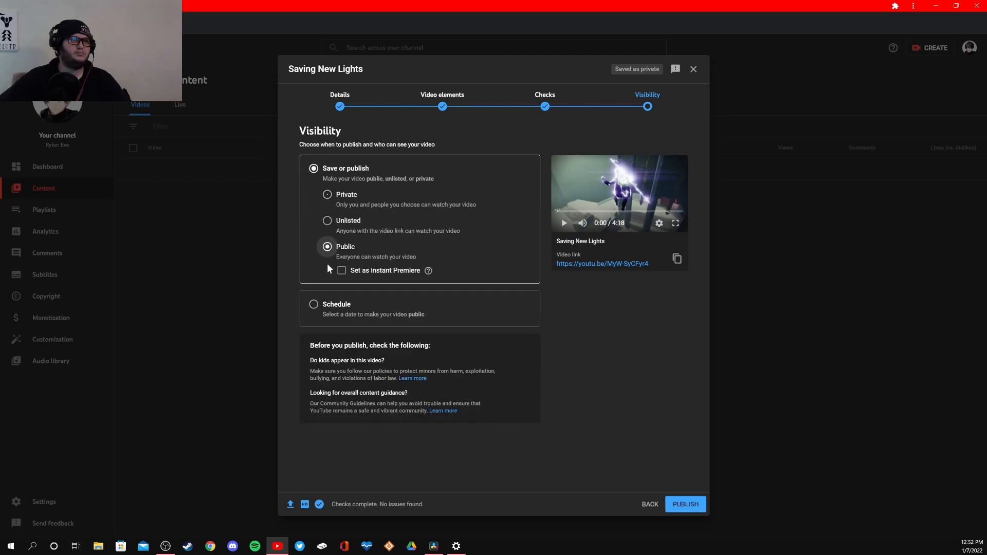
{"action": "left_click", "coordinate": [684, 505]}
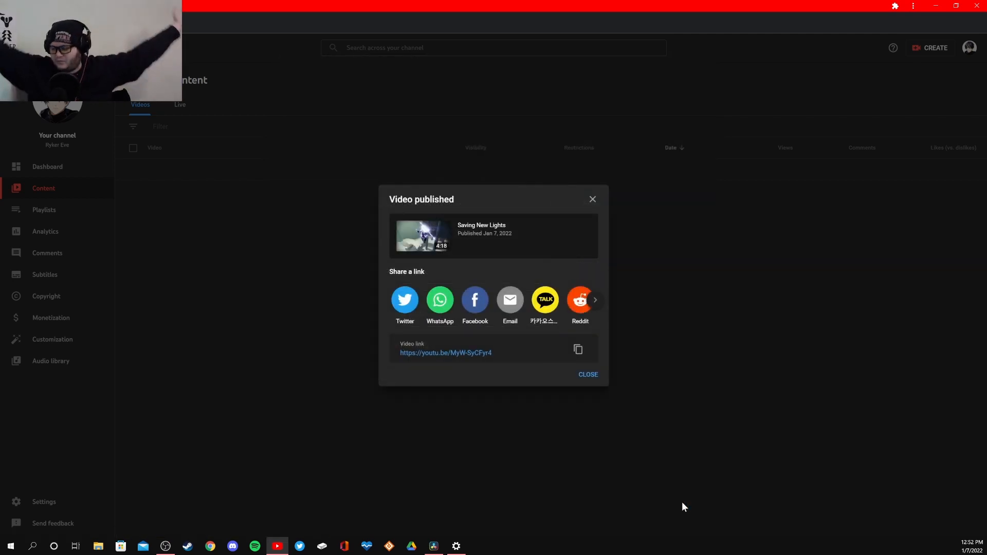
{"action": "left_click", "coordinate": [578, 350]}
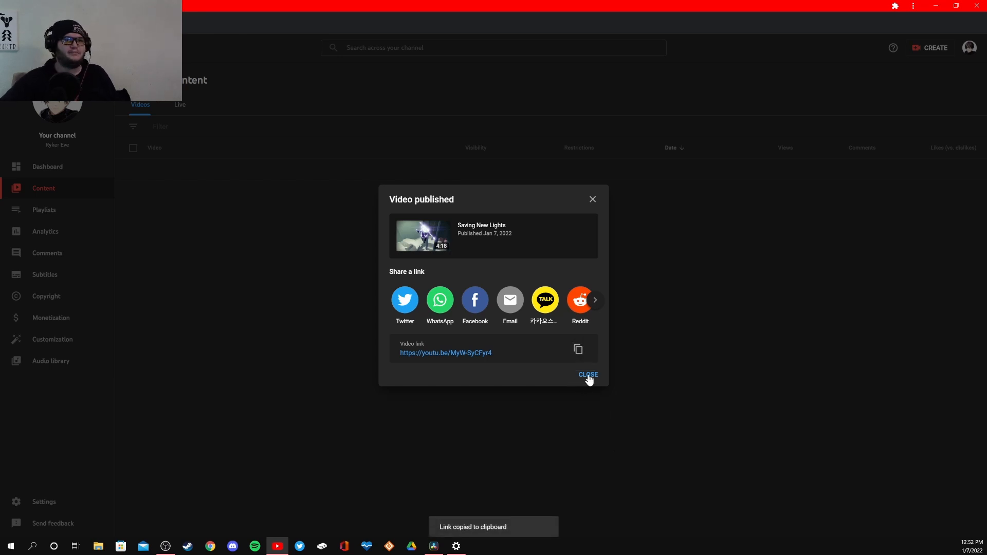
{"action": "left_click", "coordinate": [588, 375]}
Examine the restrictions and copyright claim details of the earlier videos in the channel's content list
{"action": "mouse_move", "coordinate": [588, 376]}
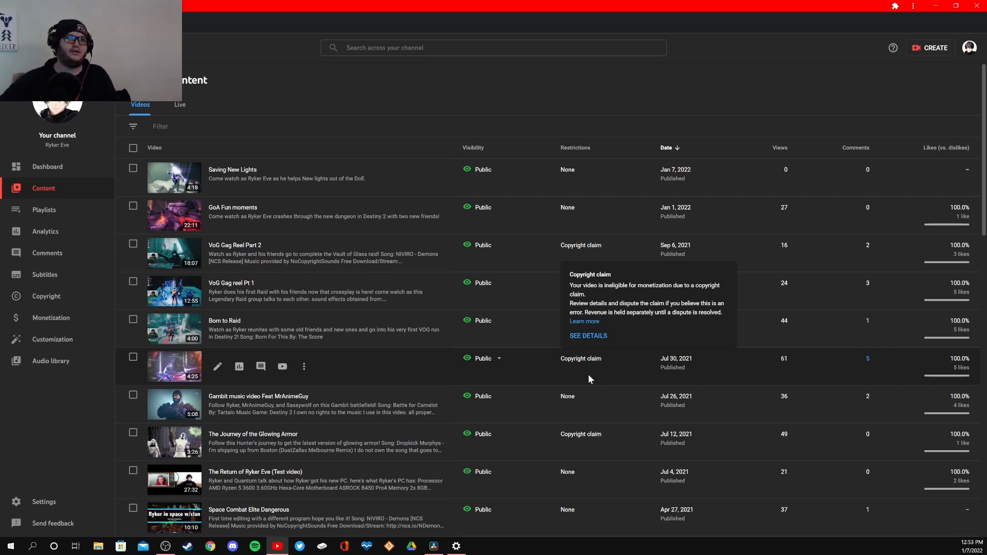
{"action": "mouse_move", "coordinate": [575, 244]}
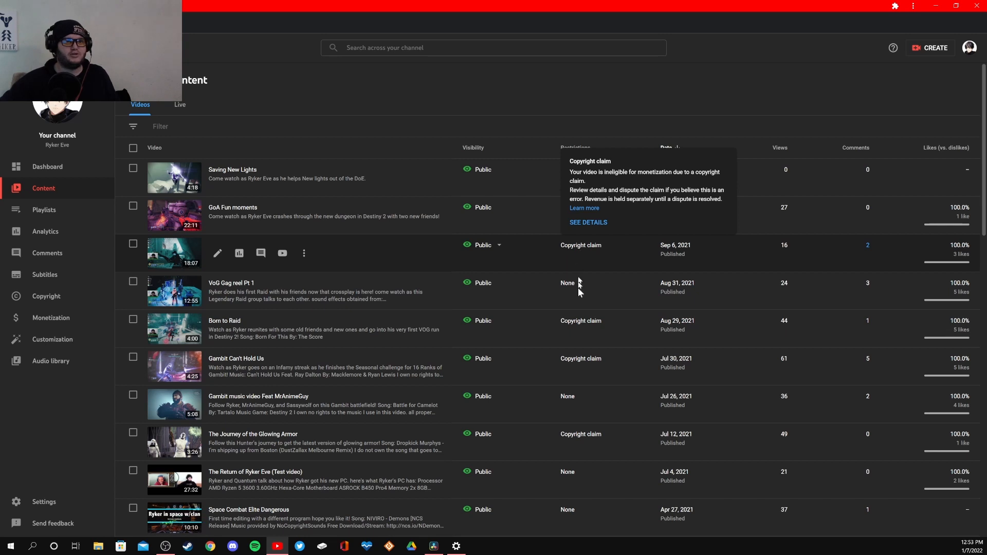
{"action": "mouse_move", "coordinate": [581, 324]}
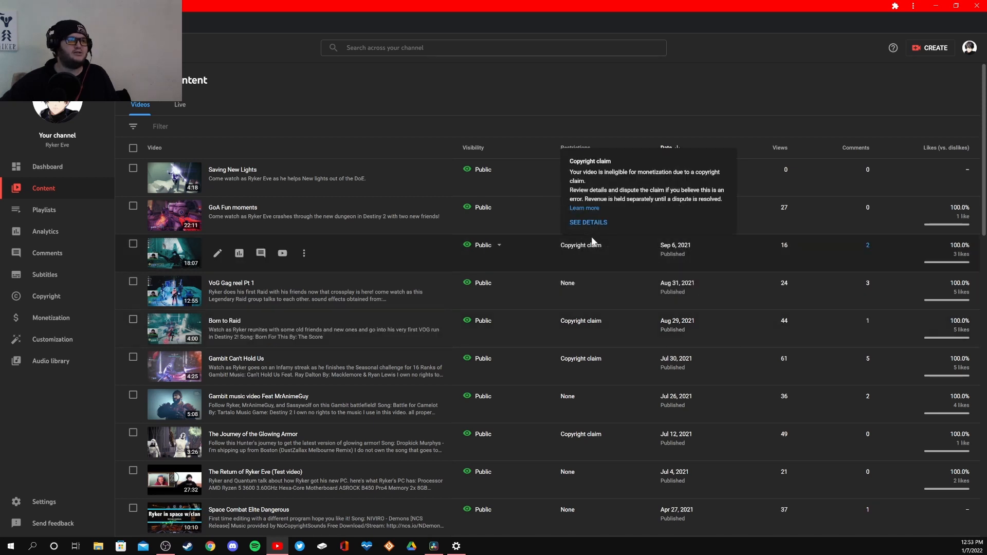
{"action": "mouse_move", "coordinate": [592, 342]}
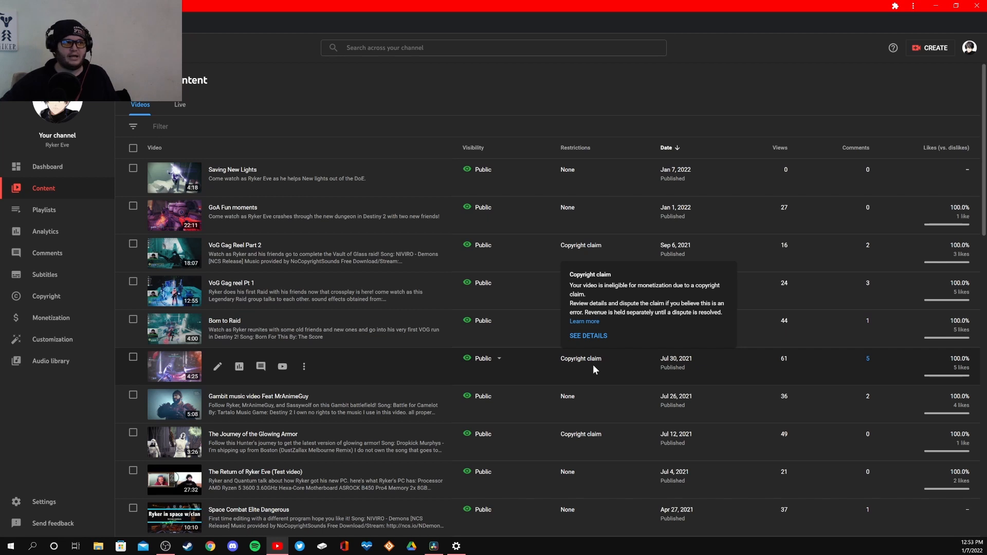
{"action": "scroll", "coordinate": [593, 365], "scroll_direction": "down", "scroll_amount": 3}
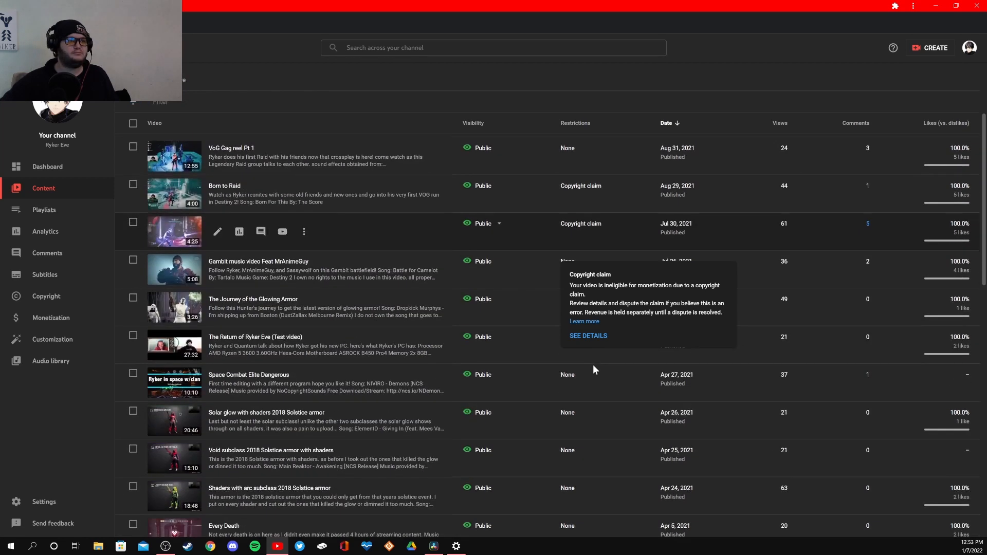
{"action": "scroll", "coordinate": [593, 366], "scroll_direction": "down", "scroll_amount": 3}
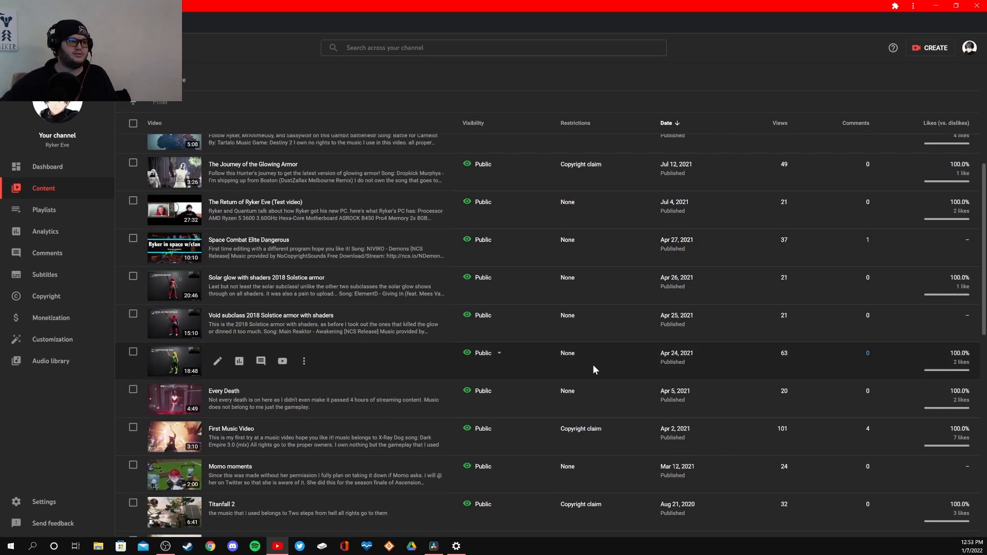
{"action": "mouse_move", "coordinate": [592, 429]}
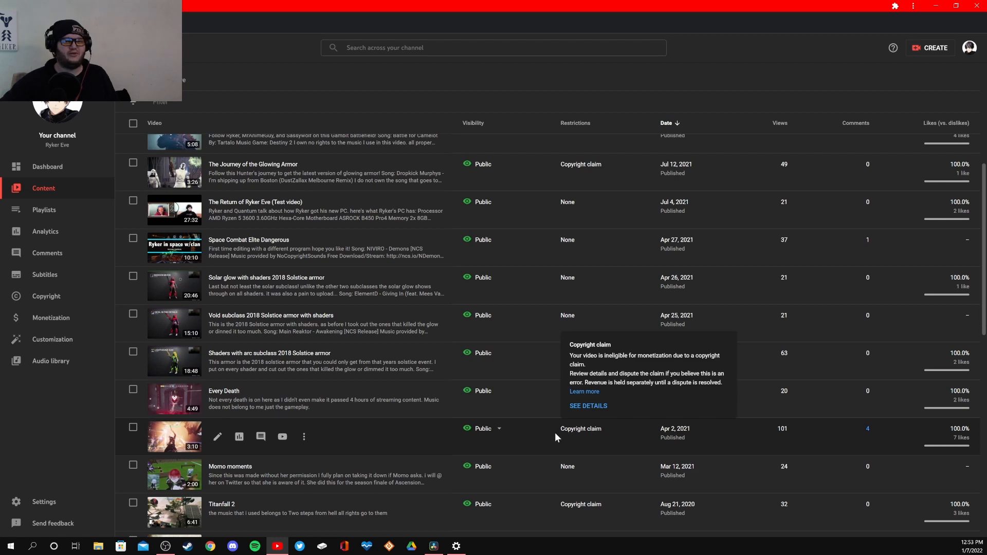